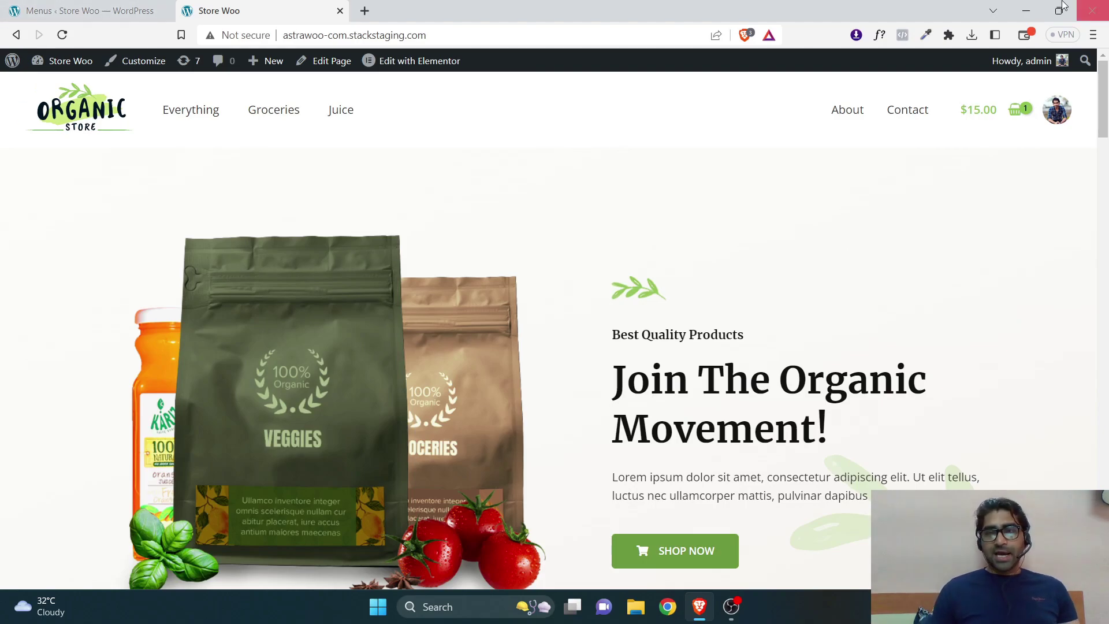
Step: Look through the storefront home page and open the Handpicked Red Chillies product page
drag(1107, 135, 1106, 270)
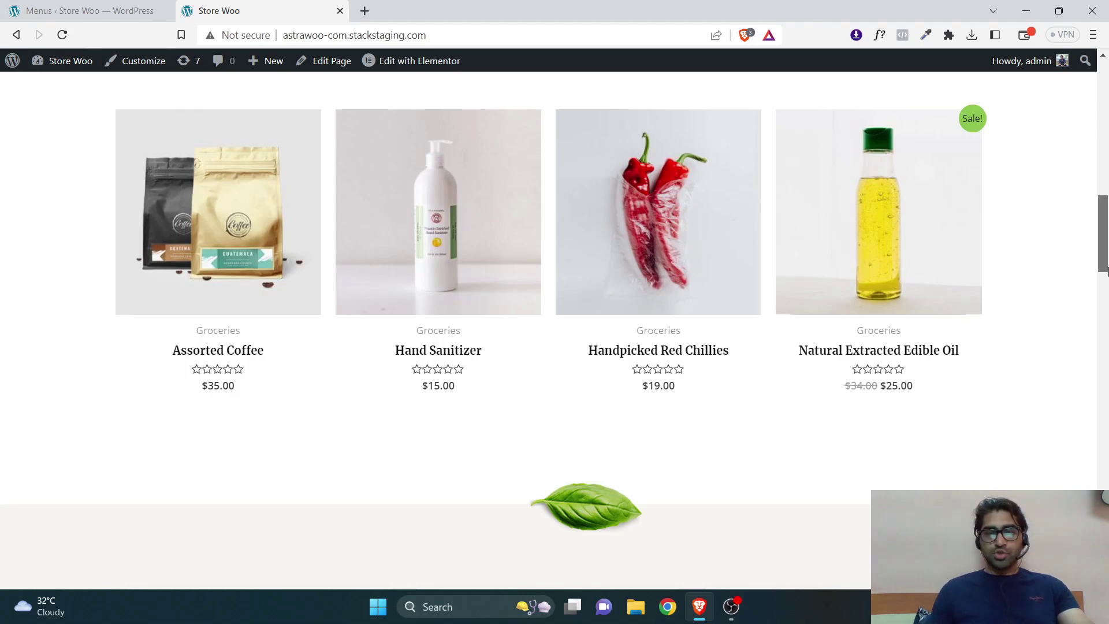
drag(1107, 270, 1106, 84)
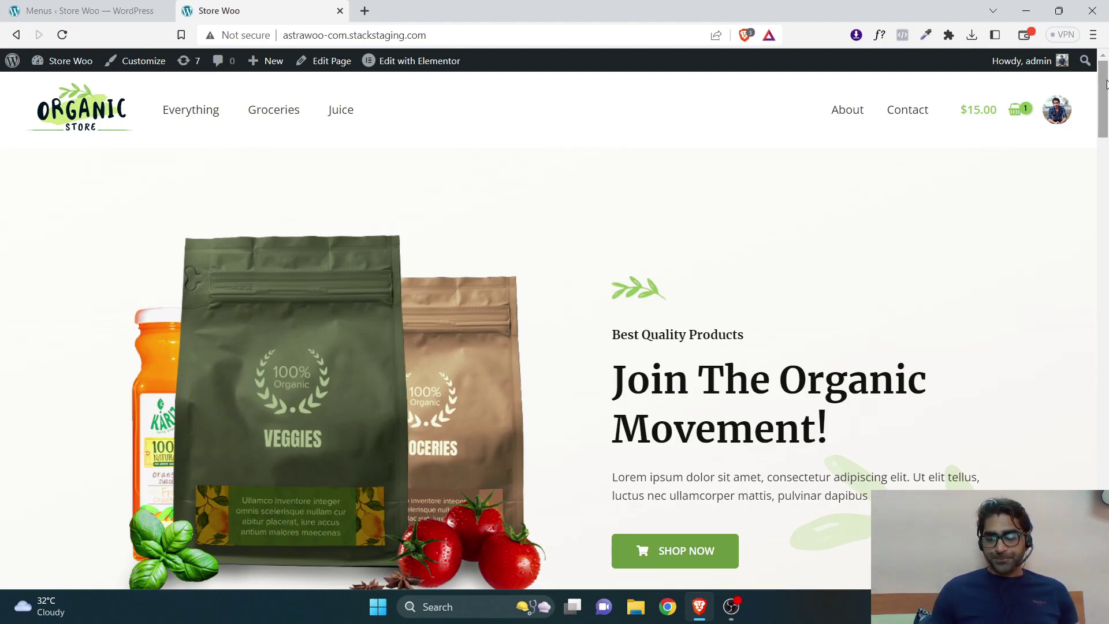
drag(1104, 87, 1108, 459)
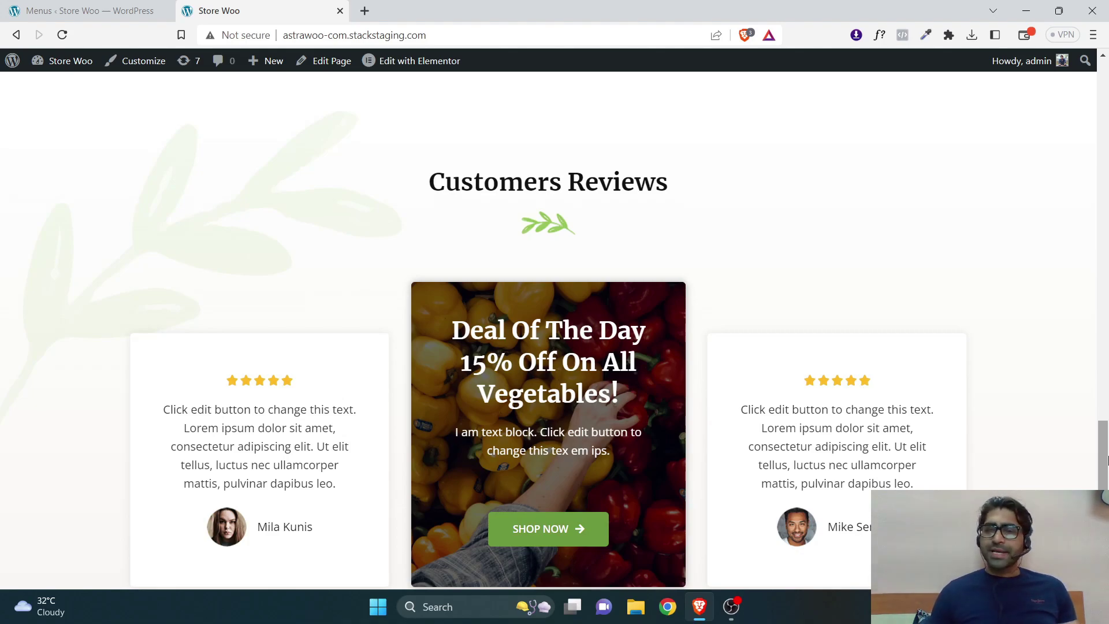
scroll(1107, 414, up, 2)
drag(1107, 415, 1106, 169)
click(641, 454)
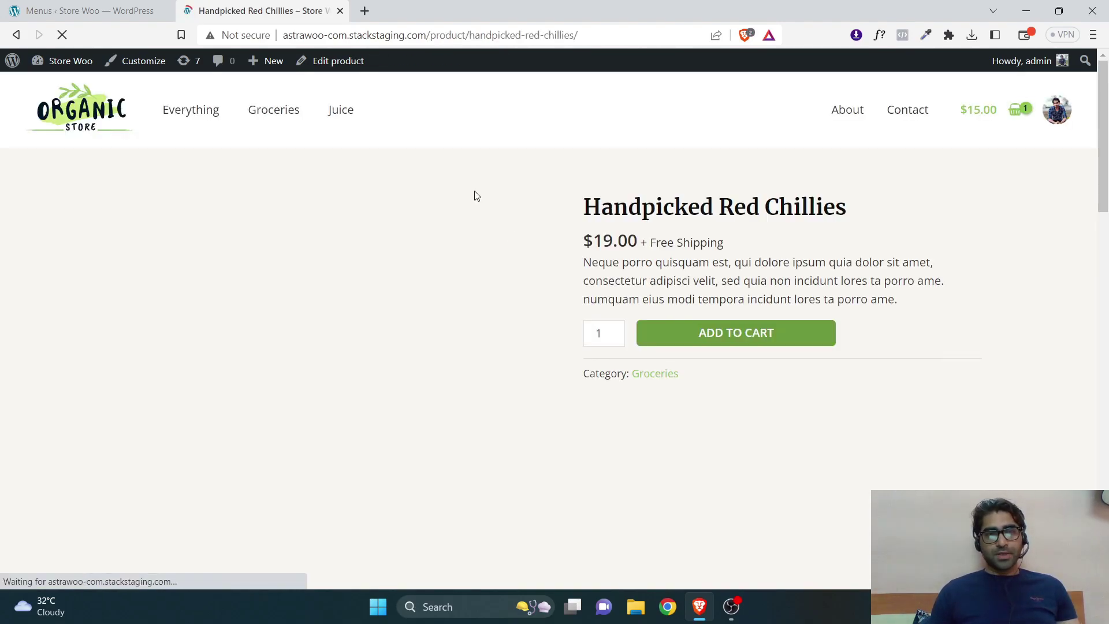
Step: Open the installed plugins list in the WordPress admin and locate the AffiliateWP plugin
click(51, 11)
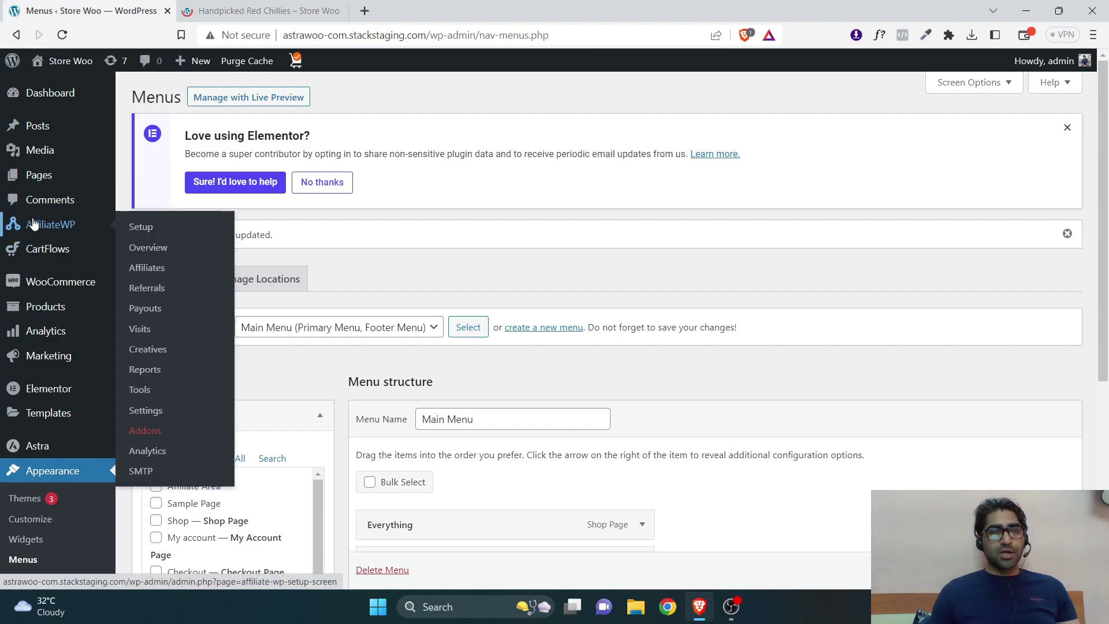
scroll(137, 450, down, 4)
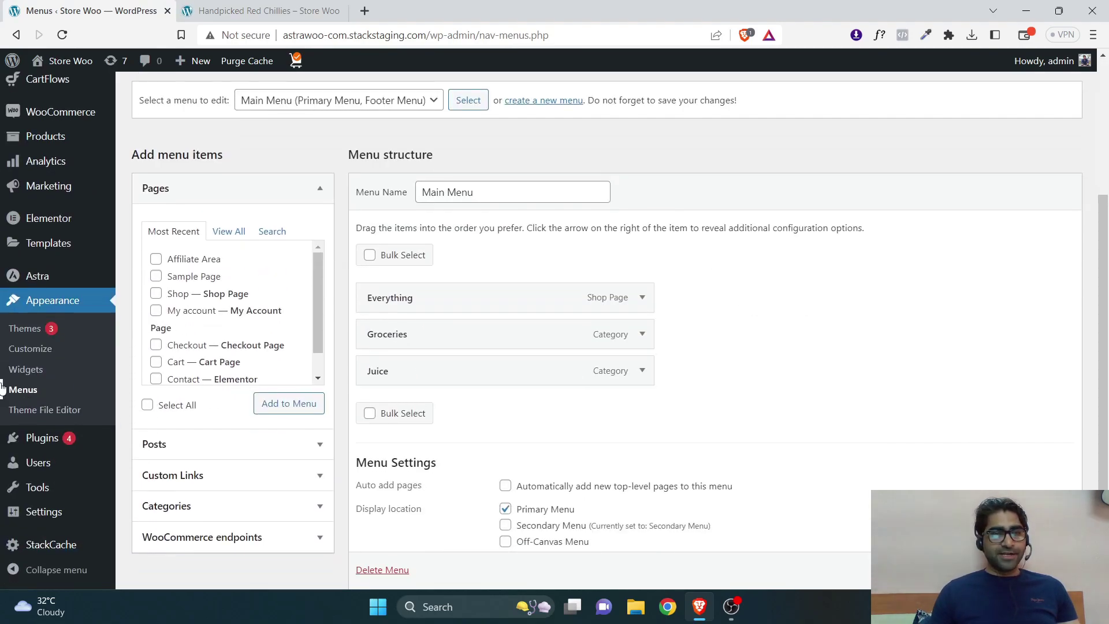
click(58, 427)
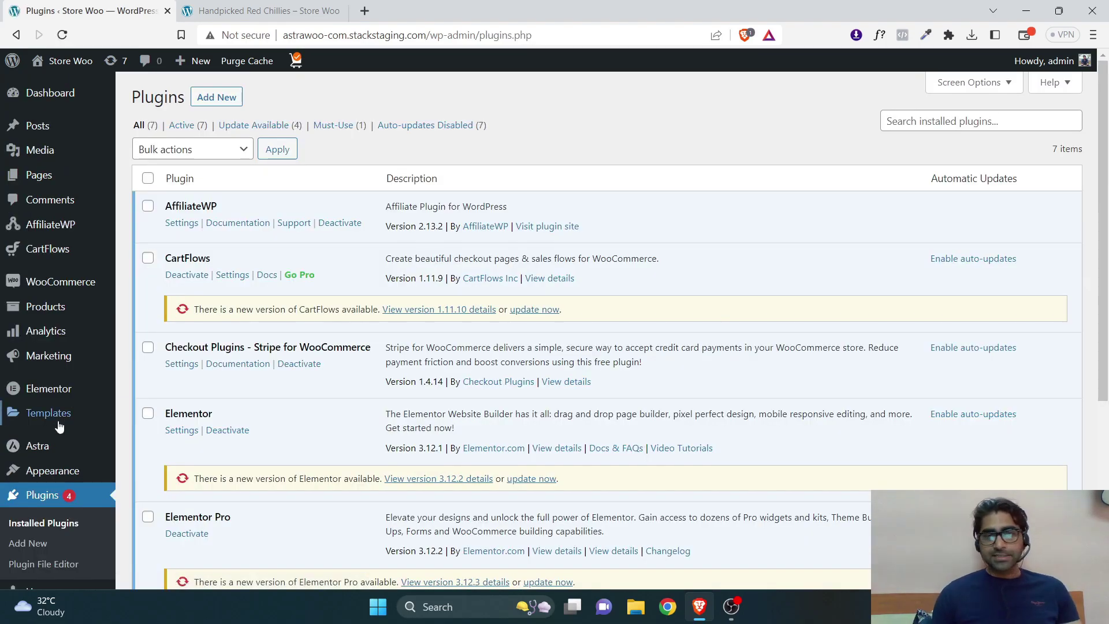
scroll(1108, 264, down, 5)
scroll(1108, 264, up, 5)
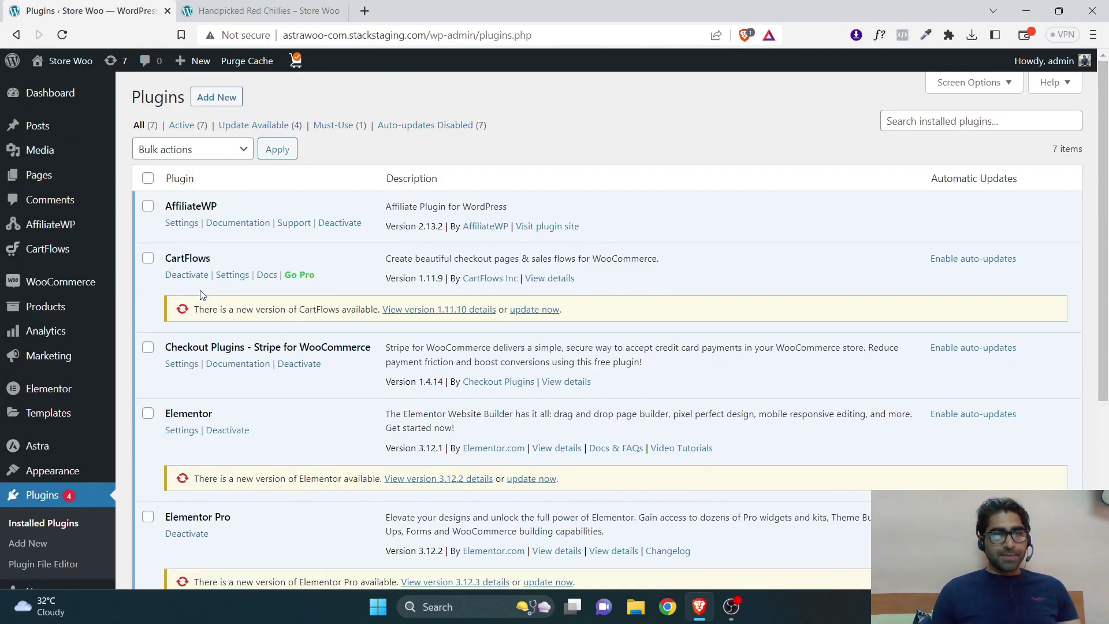
double_click(174, 205)
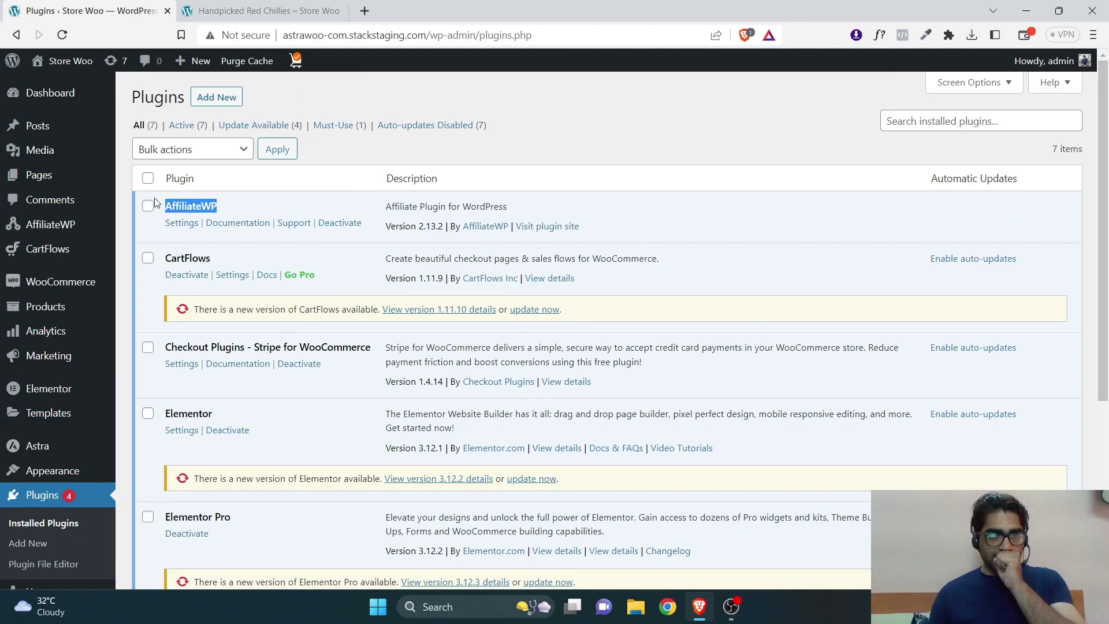
Step: Return the storefront to its home page and open the AffiliateWP settings in the WordPress admin
click(291, 10)
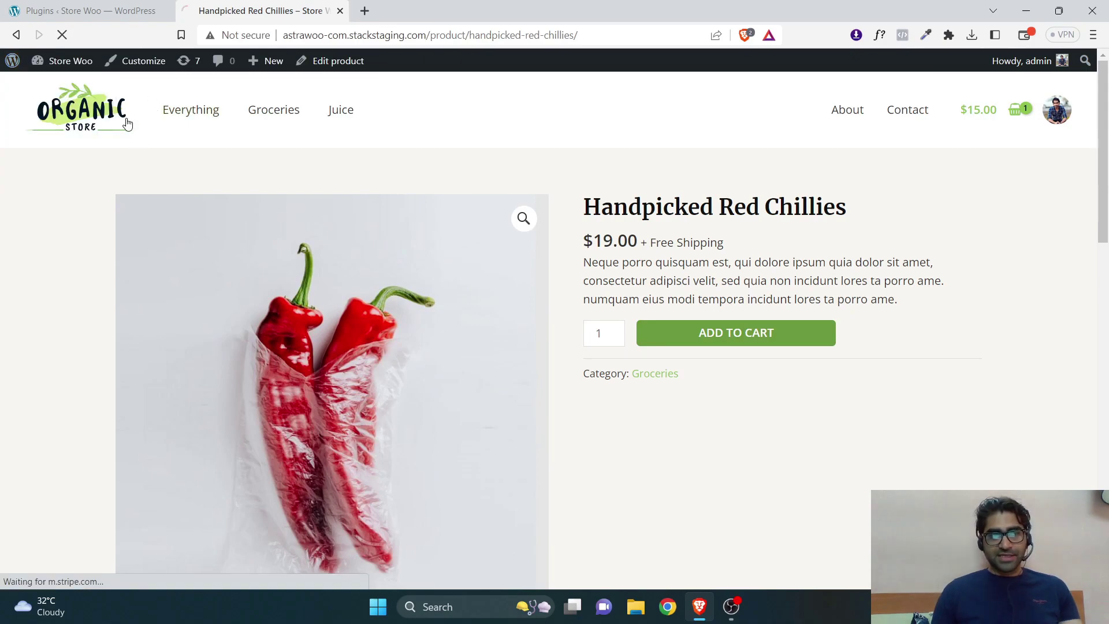
click(77, 12)
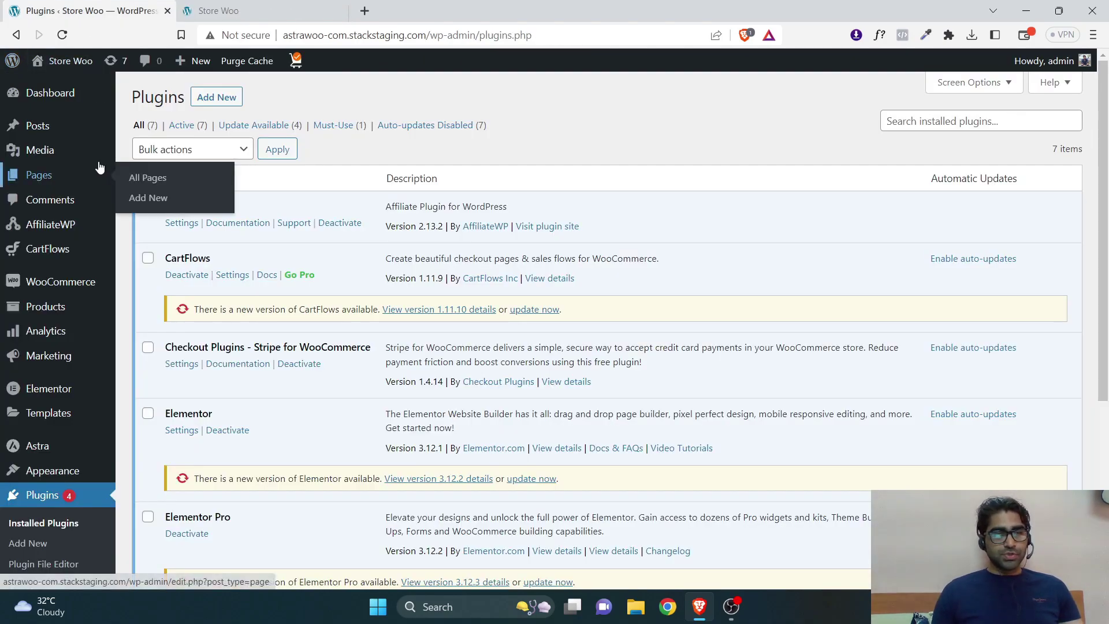
scroll(51, 214, down, 3)
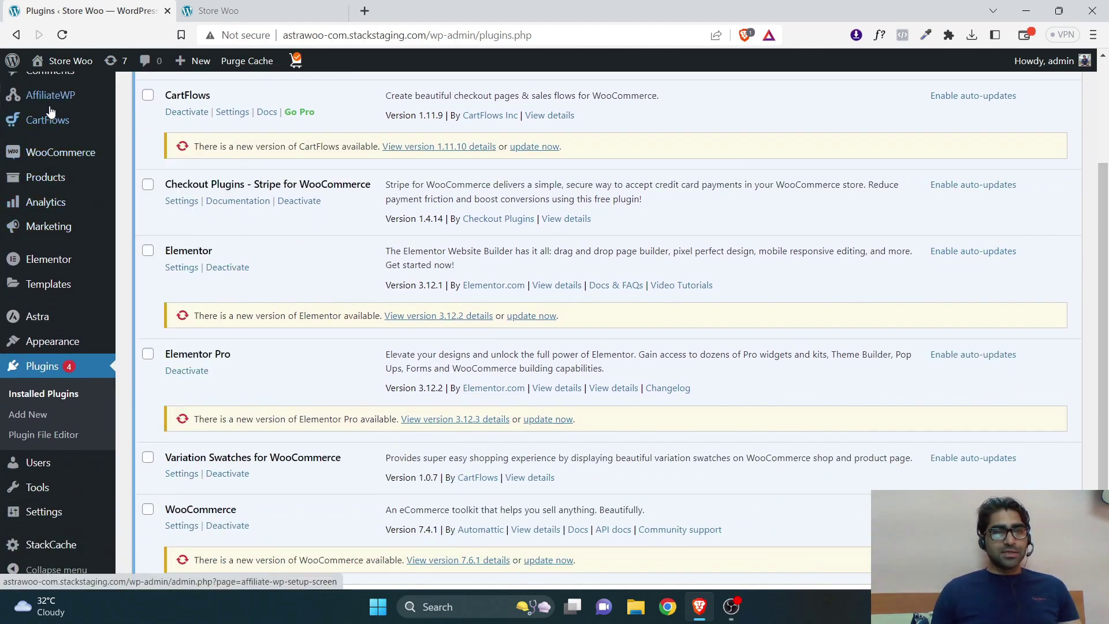
mouse_move(21, 97)
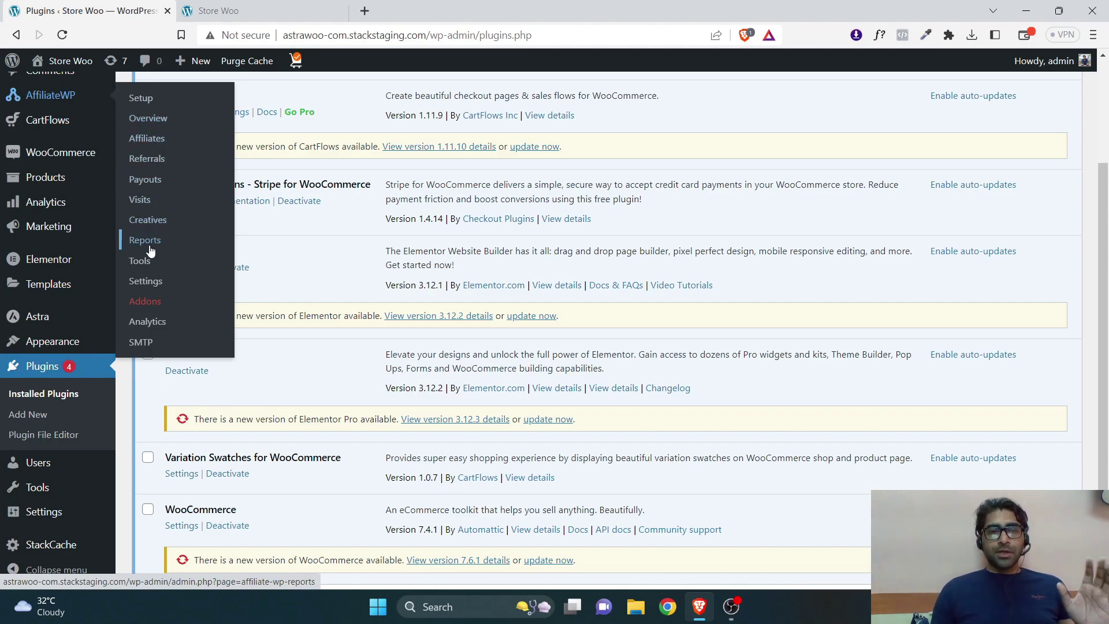
click(155, 284)
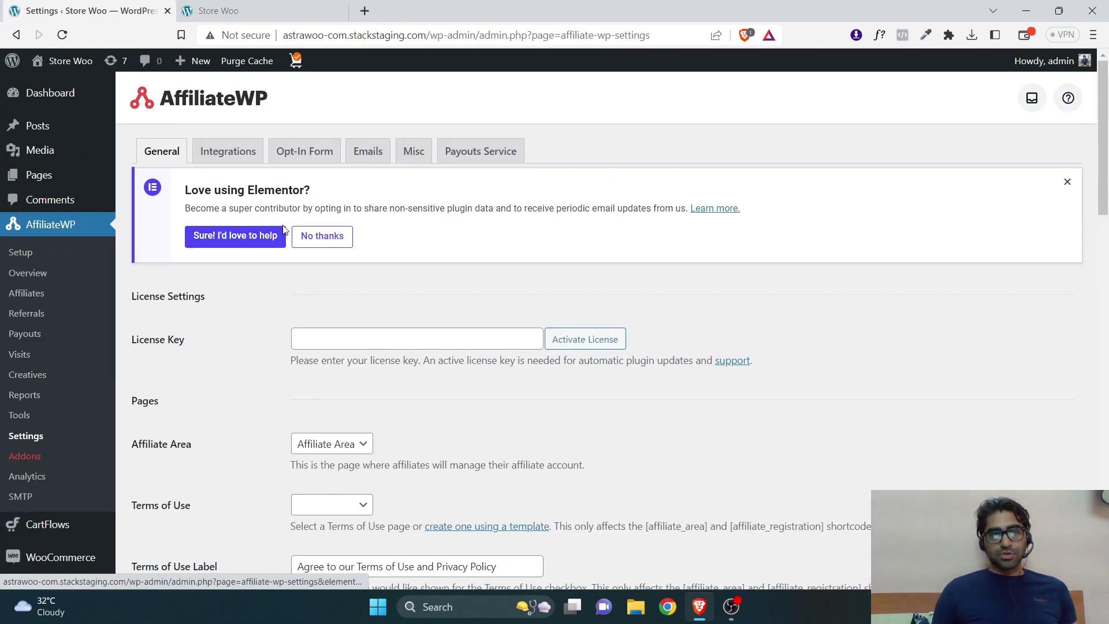
Step: Check which pages can be assigned as the Affiliate Area in the AffiliateWP general settings
scroll(808, 266, down, 4)
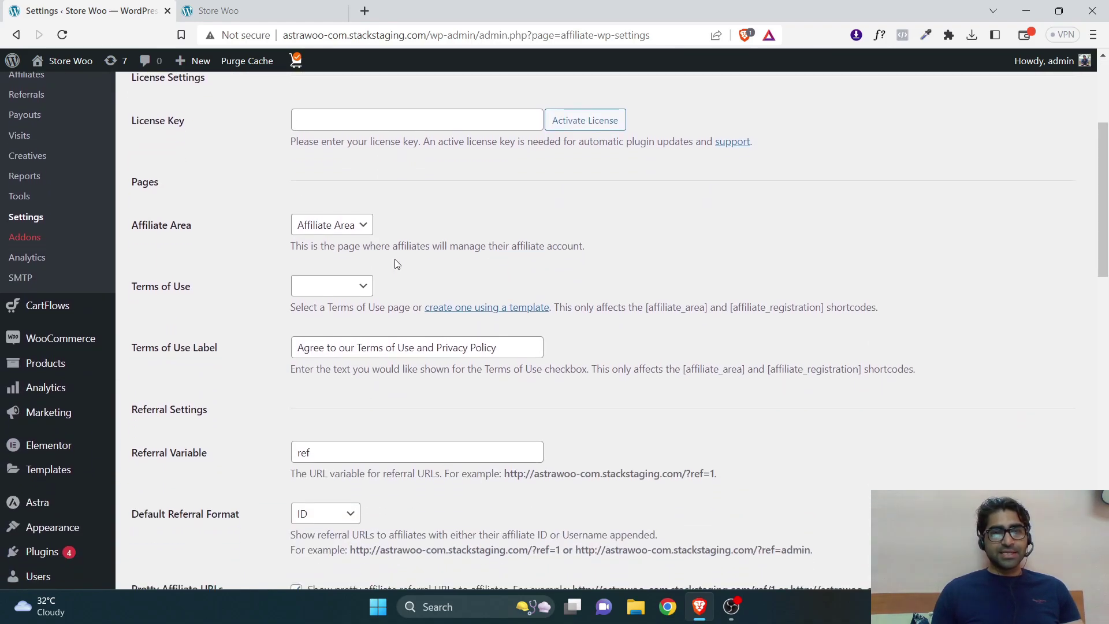
click(347, 226)
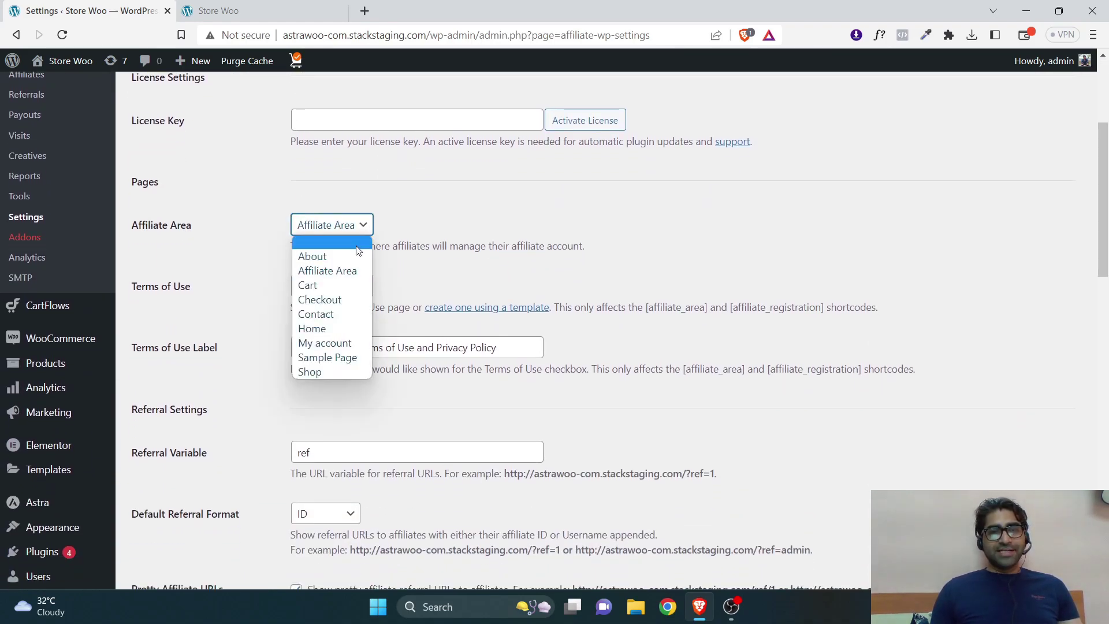
click(349, 226)
scroll(594, 206, up, 4)
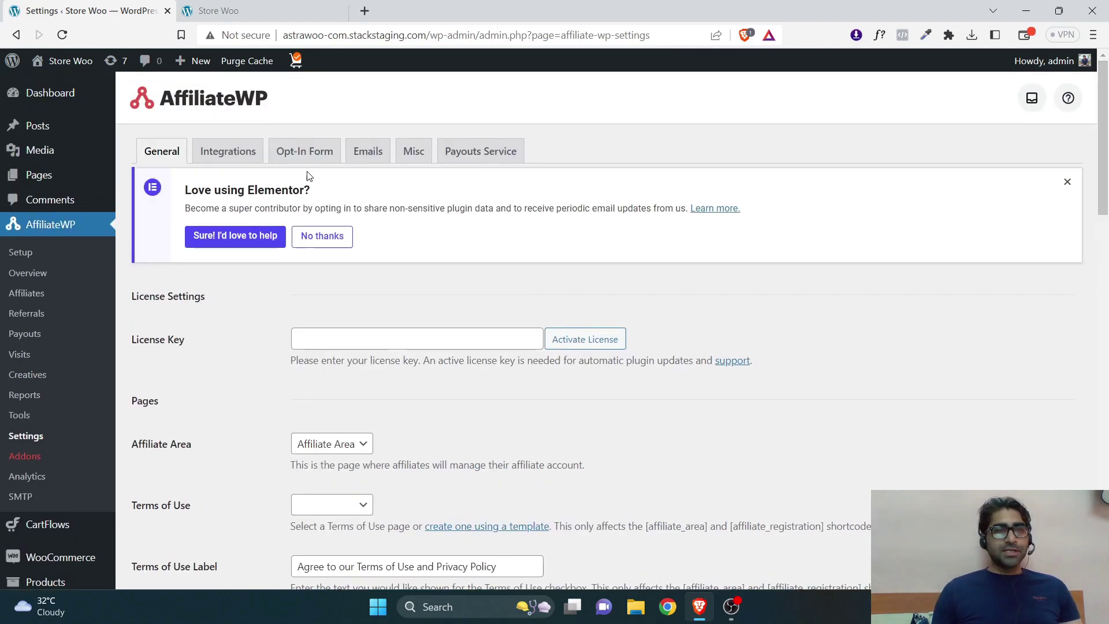
Step: Open the WordPress Pages list in a new tab to view the Affiliate Area page, and return to the storefront
mouse_move(78, 173)
right_click(39, 176)
click(87, 187)
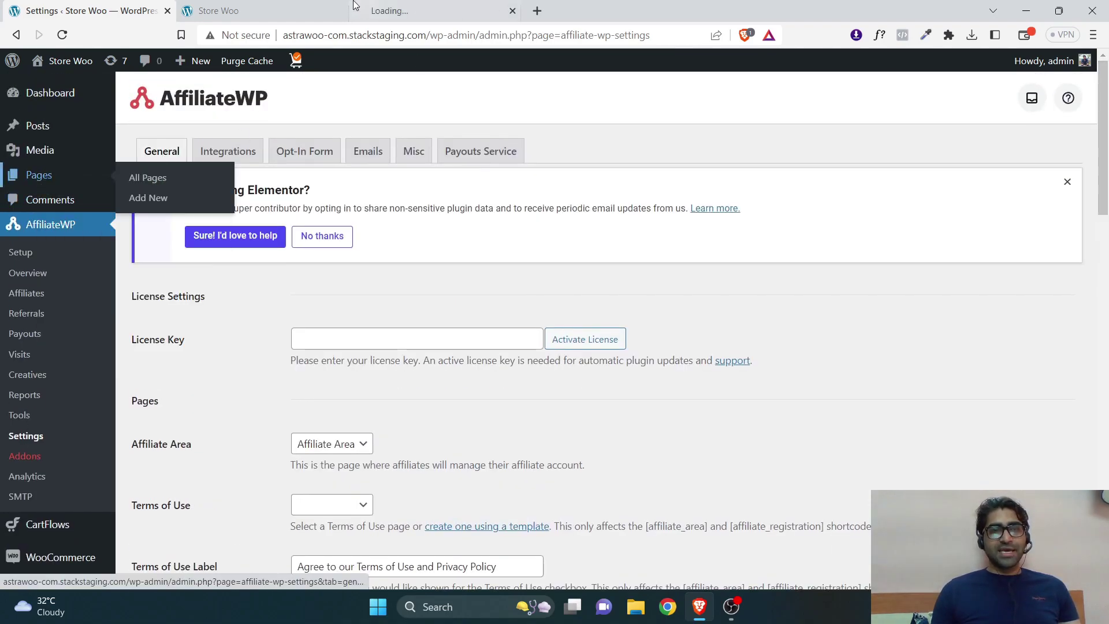
click(493, 5)
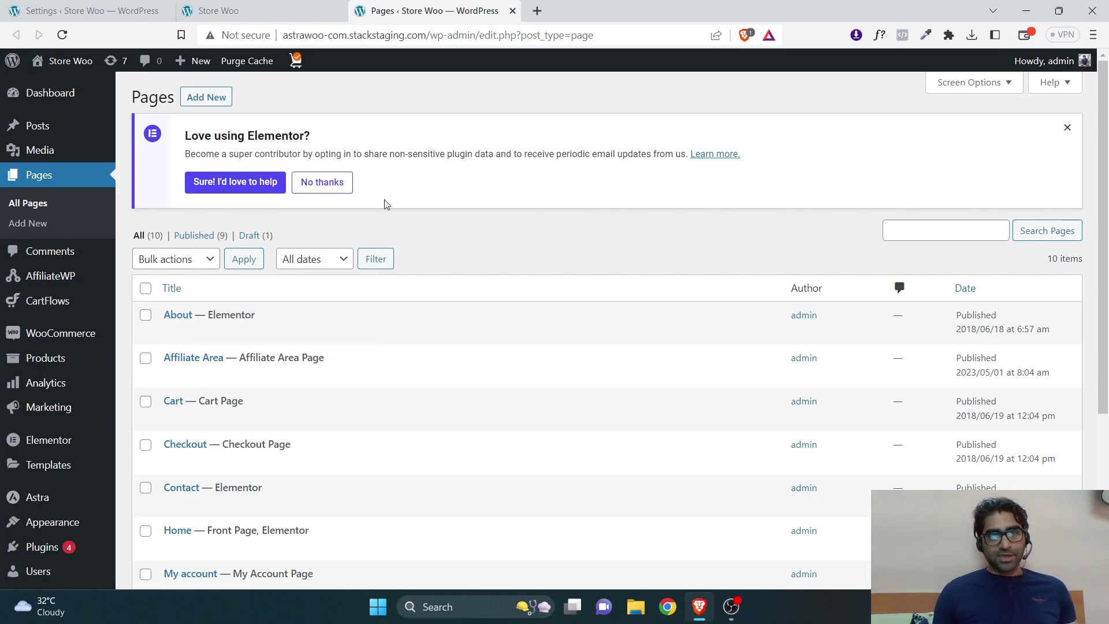
click(220, 10)
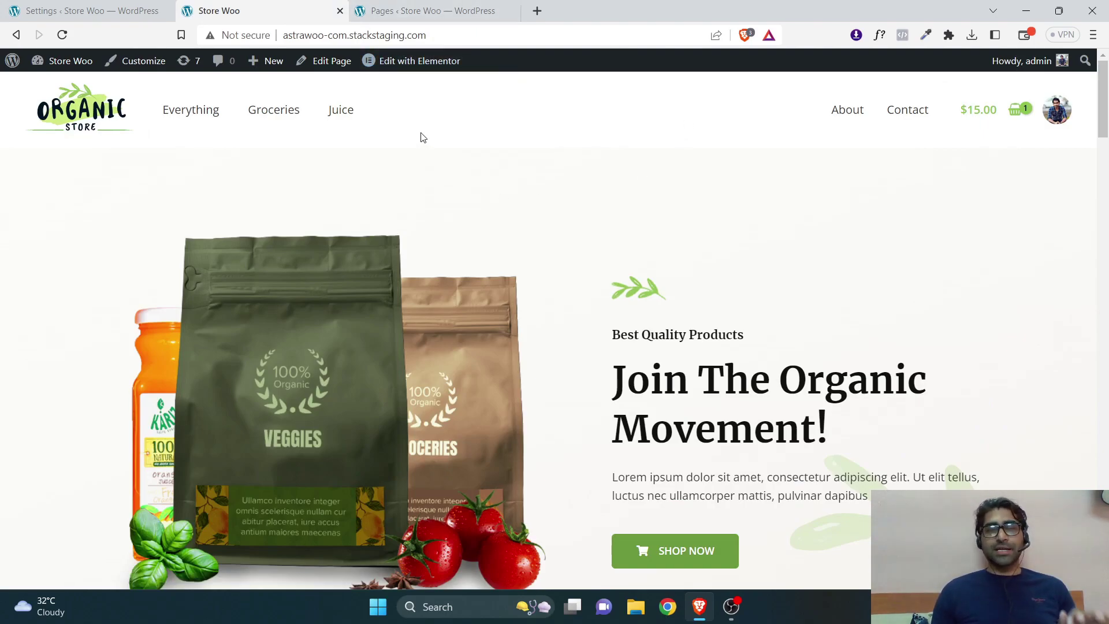
Step: Open the WordPress menu editor and choose Main Menu (Primary Menu, Footer Menu) as the menu to edit
click(90, 11)
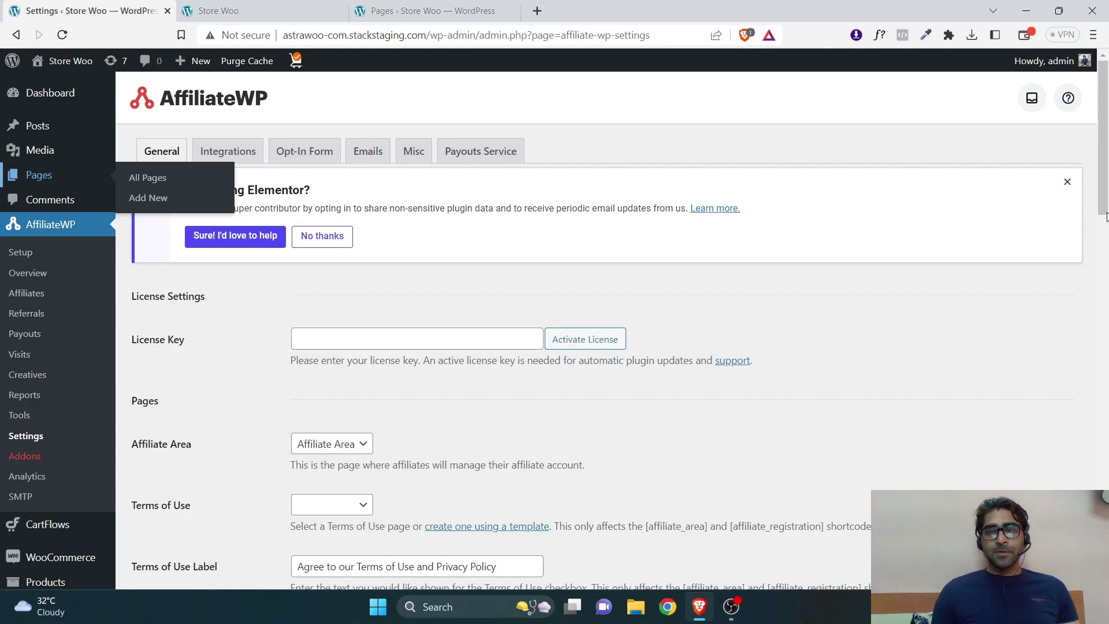
scroll(1106, 216, down, 4)
mouse_move(46, 450)
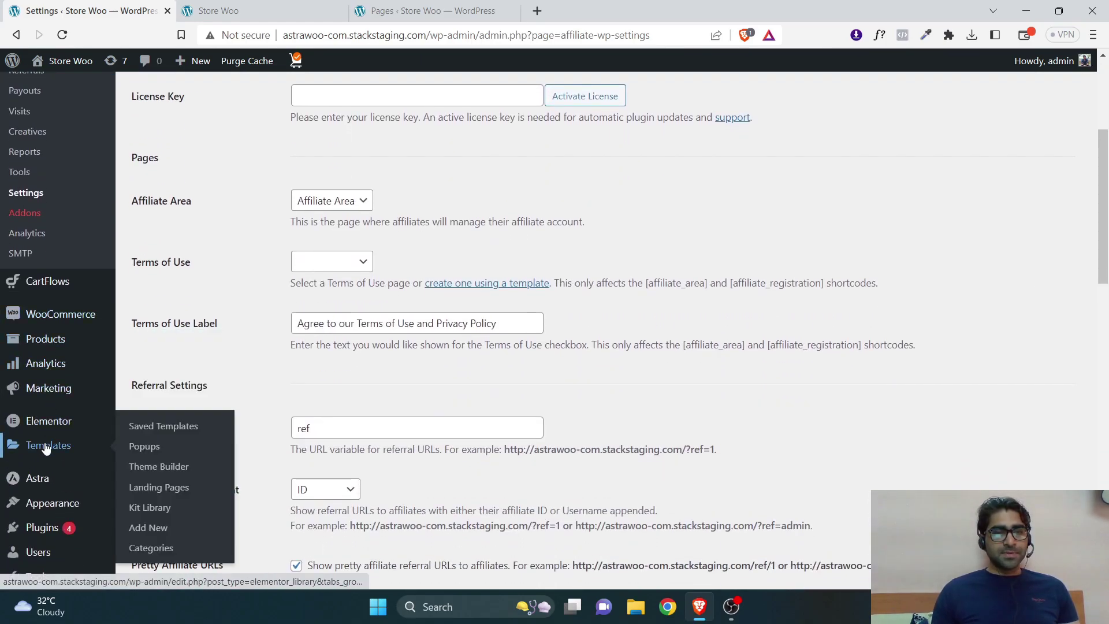
mouse_move(49, 504)
click(144, 512)
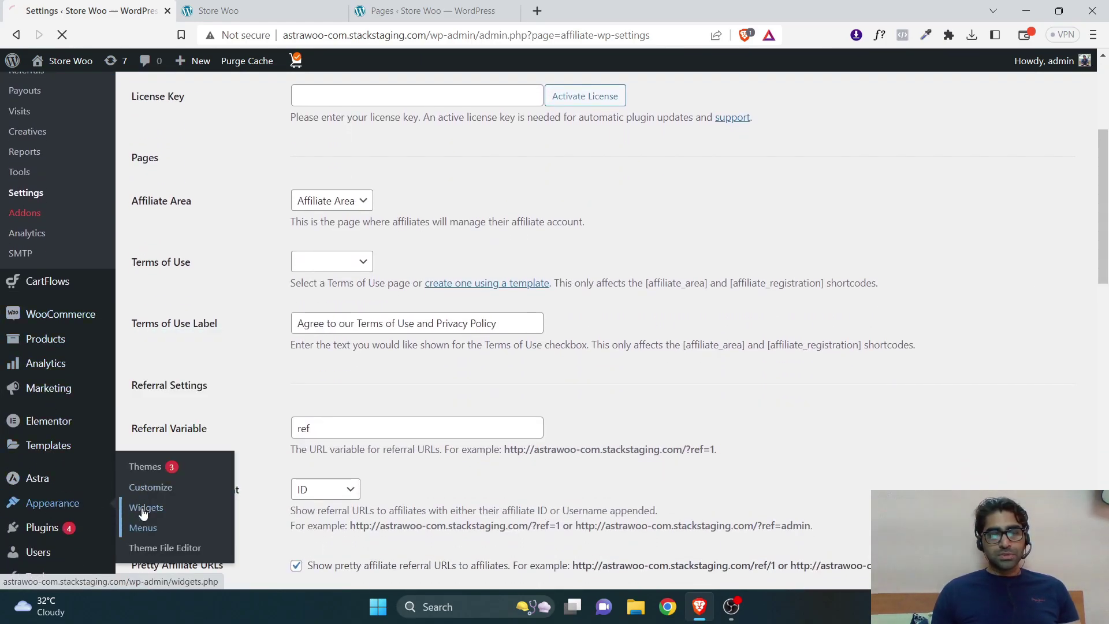
click(143, 527)
click(331, 287)
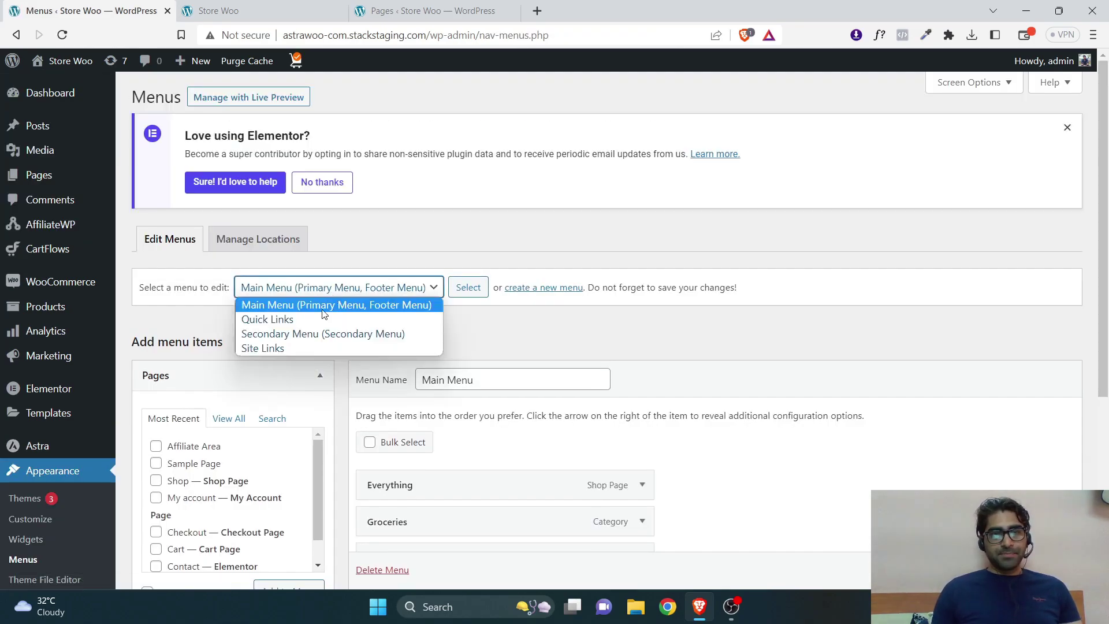
click(324, 306)
Step: Add the Affiliate Area page to the Main Menu and save the menu
scroll(1106, 271, down, 1)
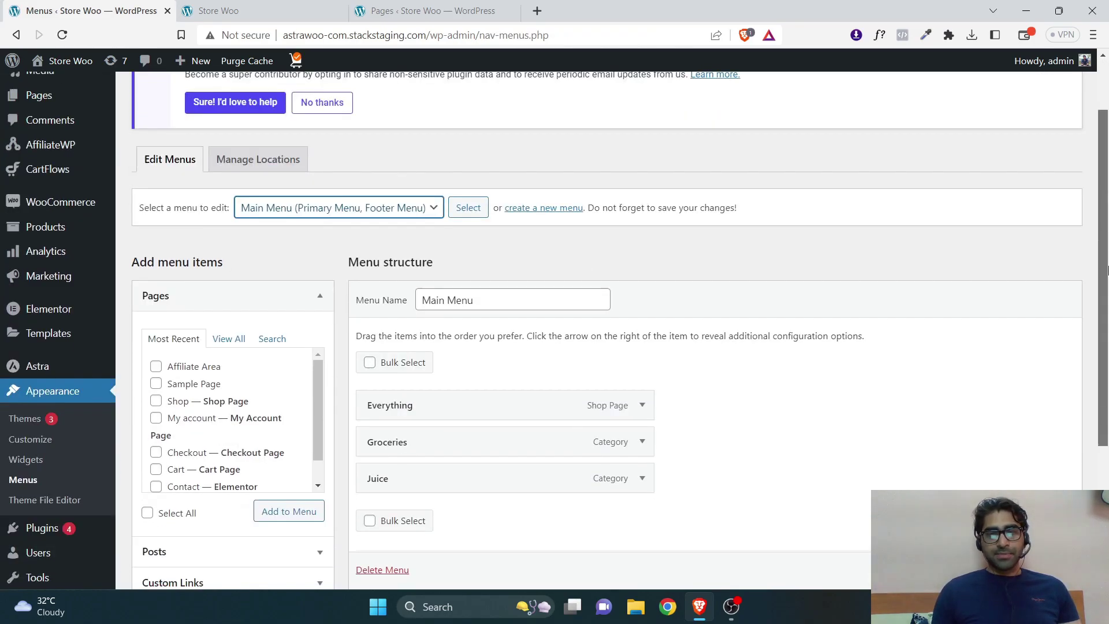
scroll(1107, 272, down, 2)
click(191, 213)
click(298, 364)
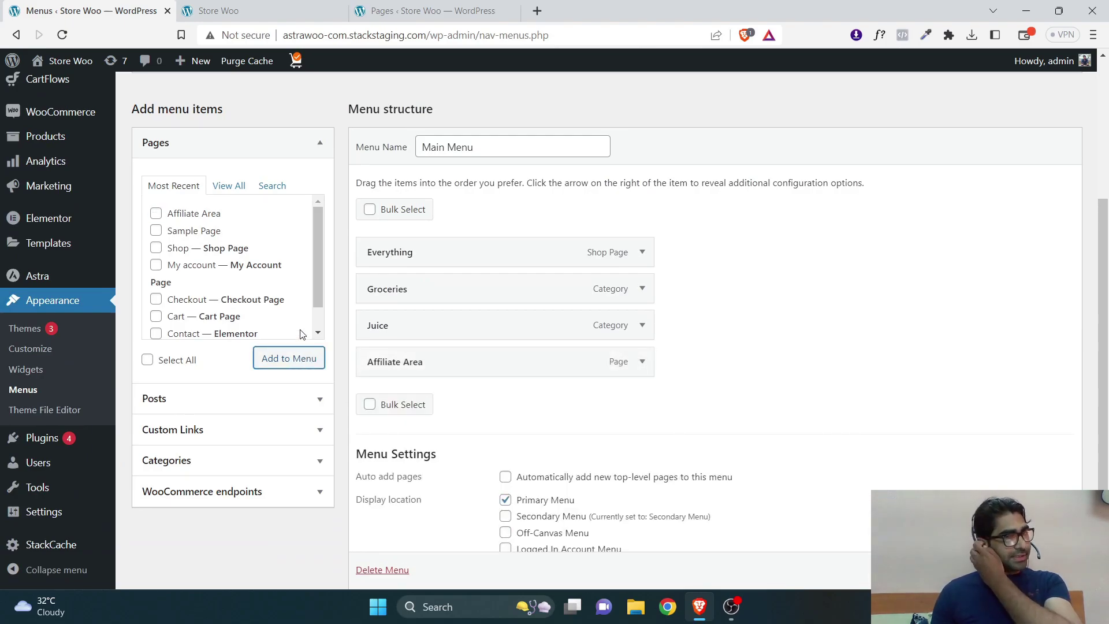
scroll(1040, 555, down, 1)
click(1039, 560)
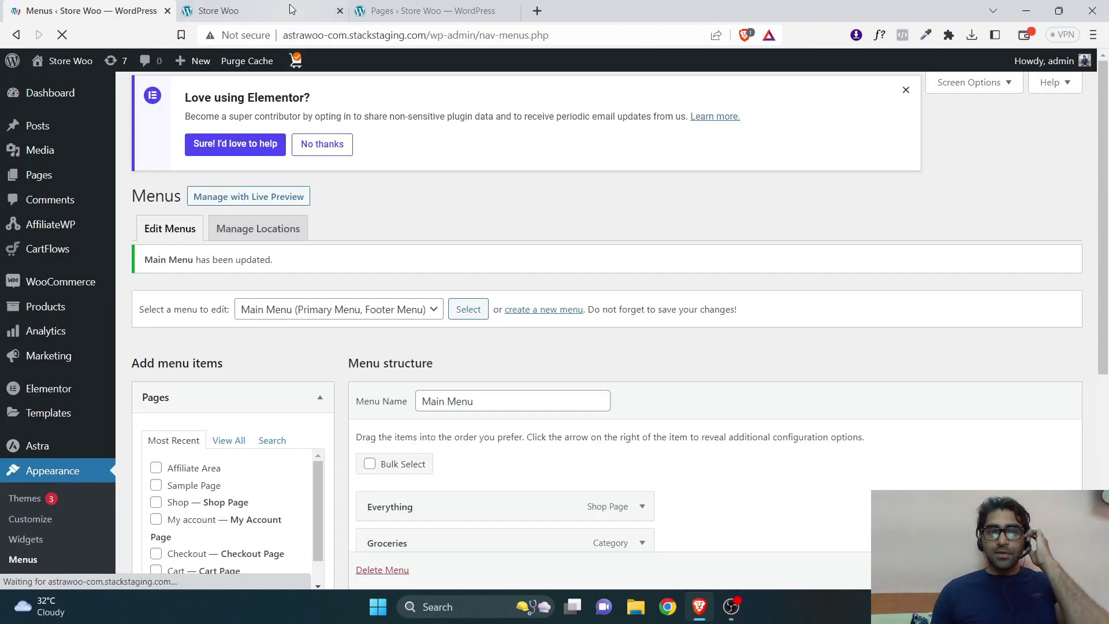
Step: Reload the storefront home page and open Affiliate Area from its navigation to review the affiliate registration form
click(290, 9)
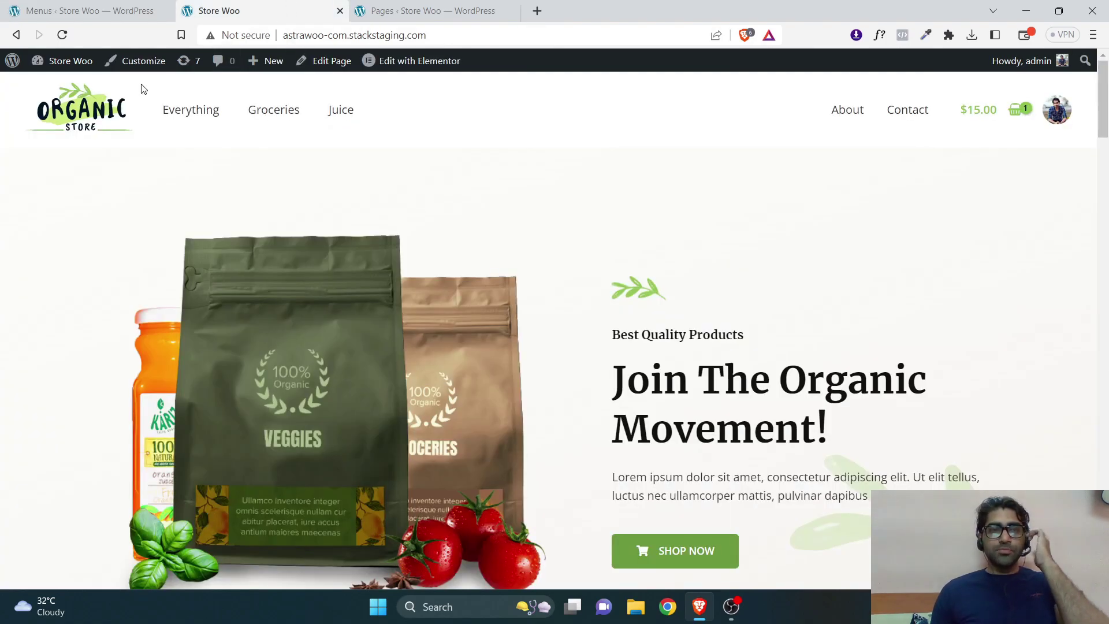
click(108, 112)
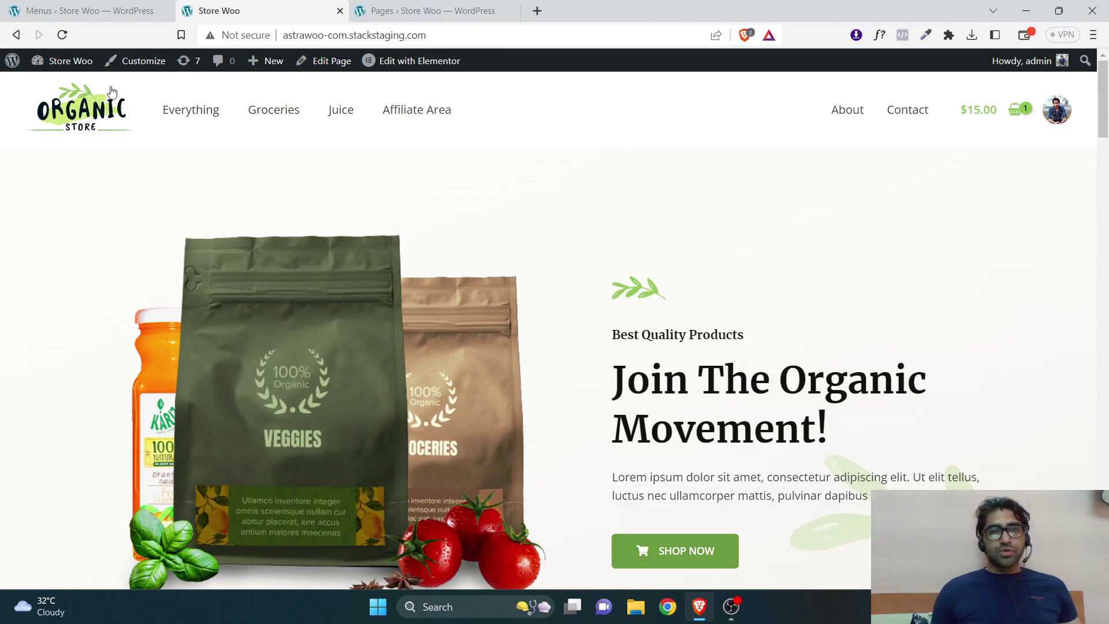
click(433, 113)
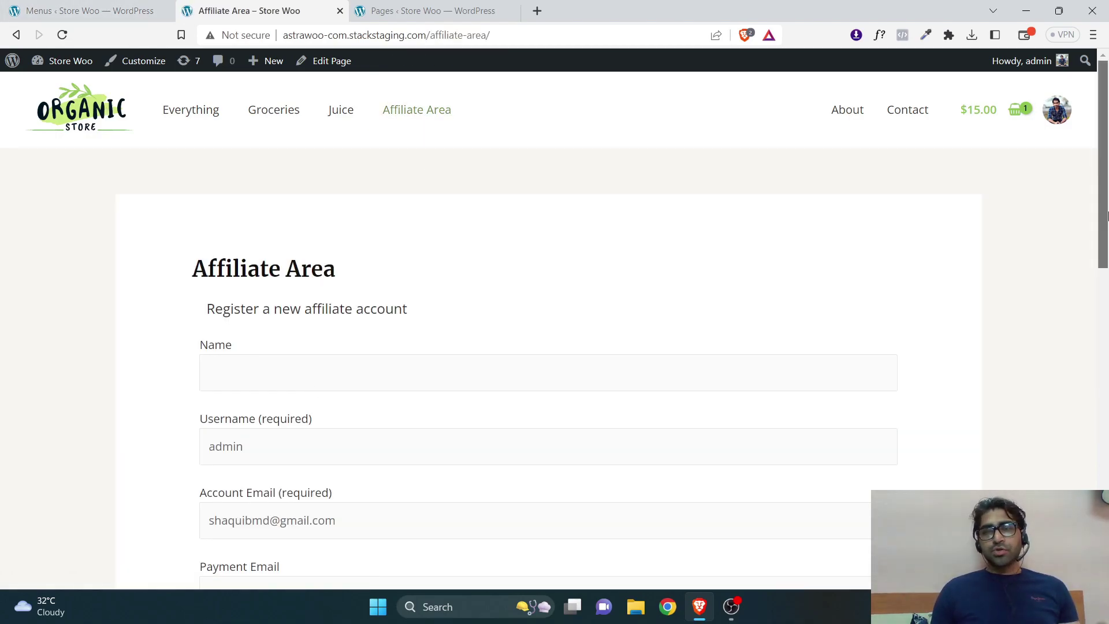
scroll(1106, 283, down, 3)
drag(1106, 284, 1106, 208)
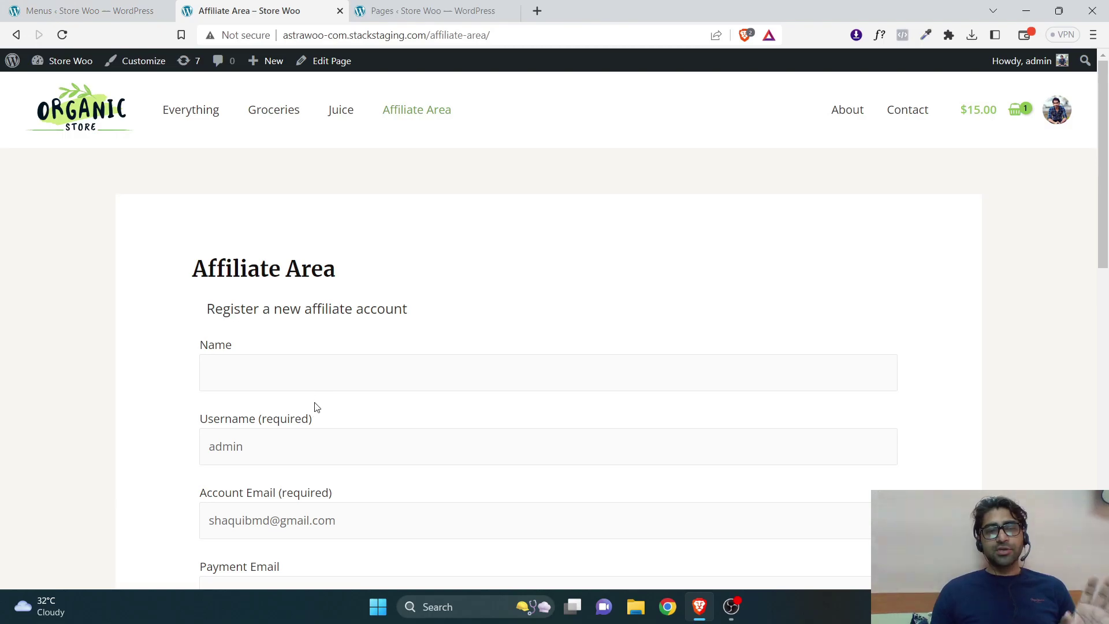
Step: Return to the WordPress dashboard and open the AffiliateWP settings
click(17, 6)
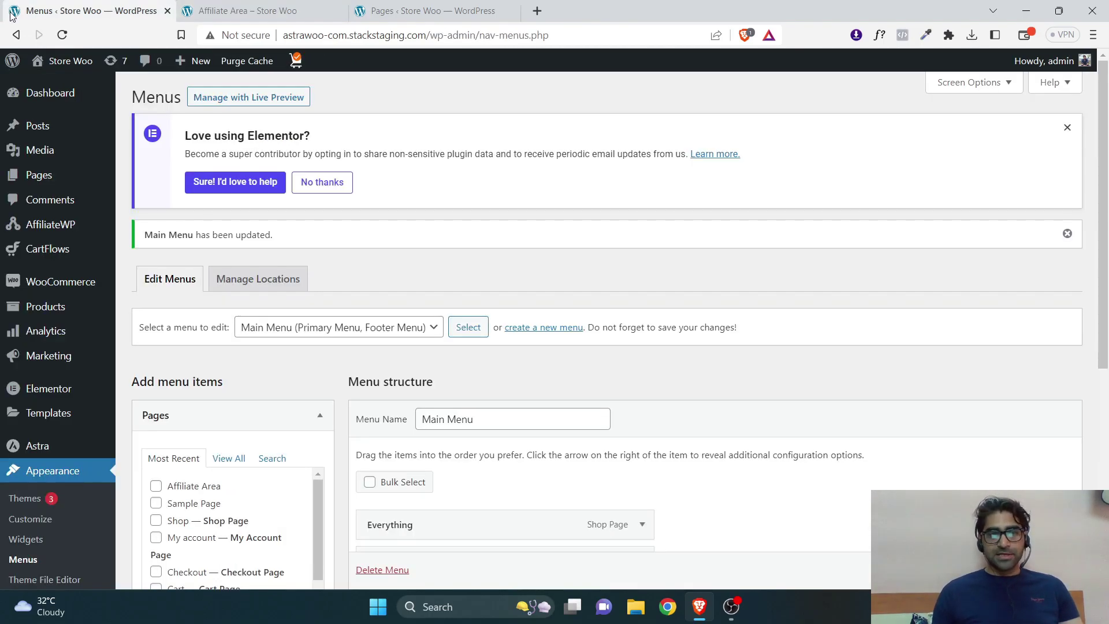
mouse_move(50, 224)
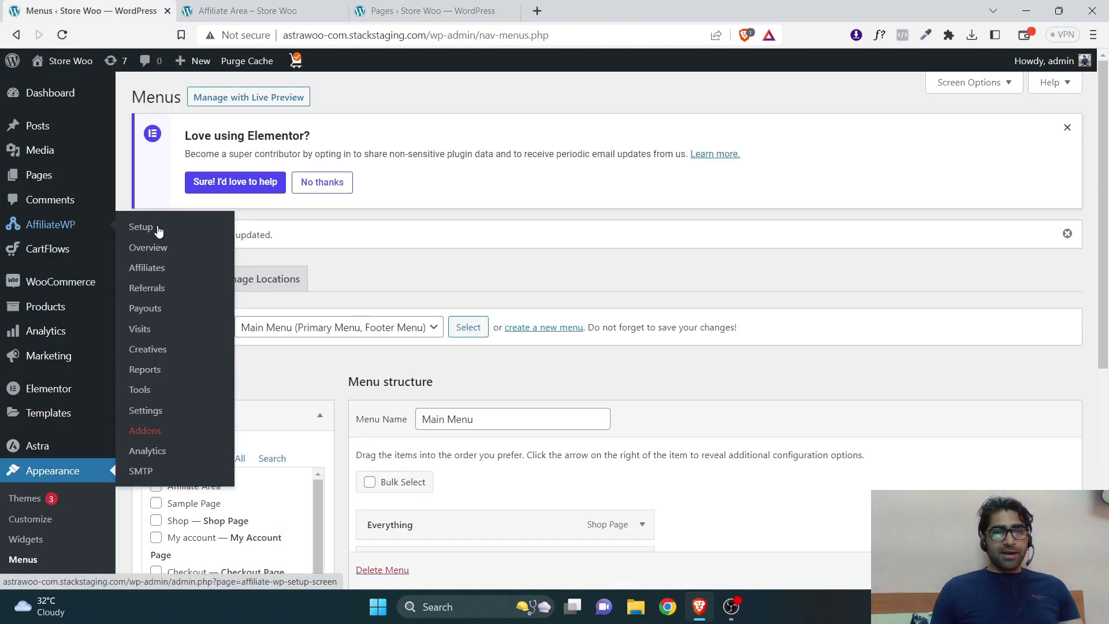
click(146, 413)
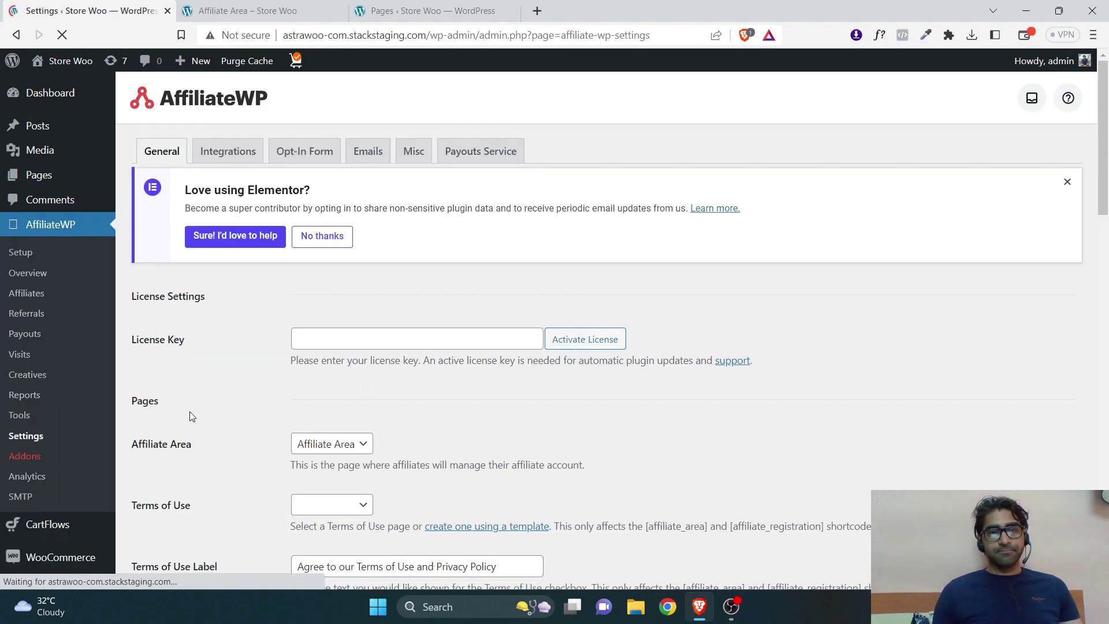
Step: Check which pages can be assigned as the Terms of Use page, without choosing one
click(1107, 233)
drag(1106, 233, 1107, 190)
click(324, 186)
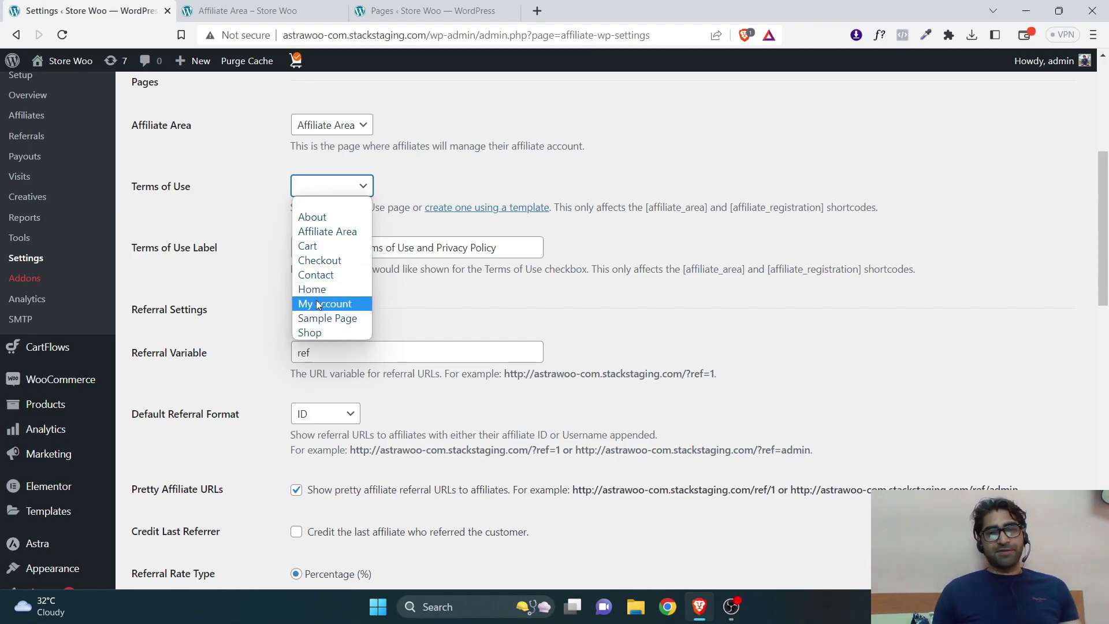
click(344, 188)
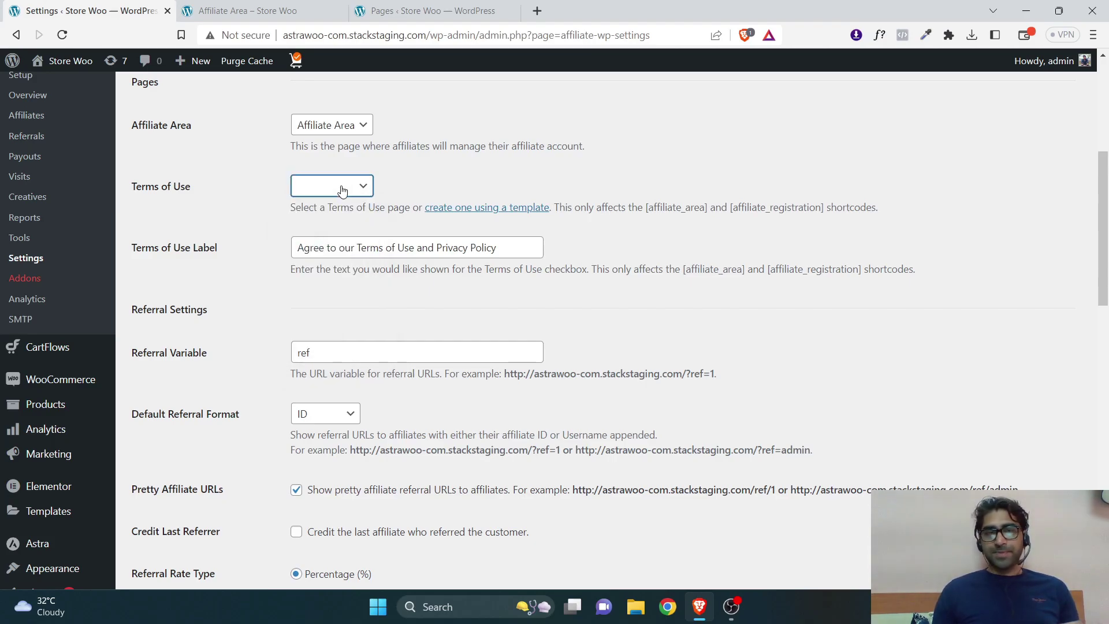
click(233, 272)
scroll(578, 324, down, 2)
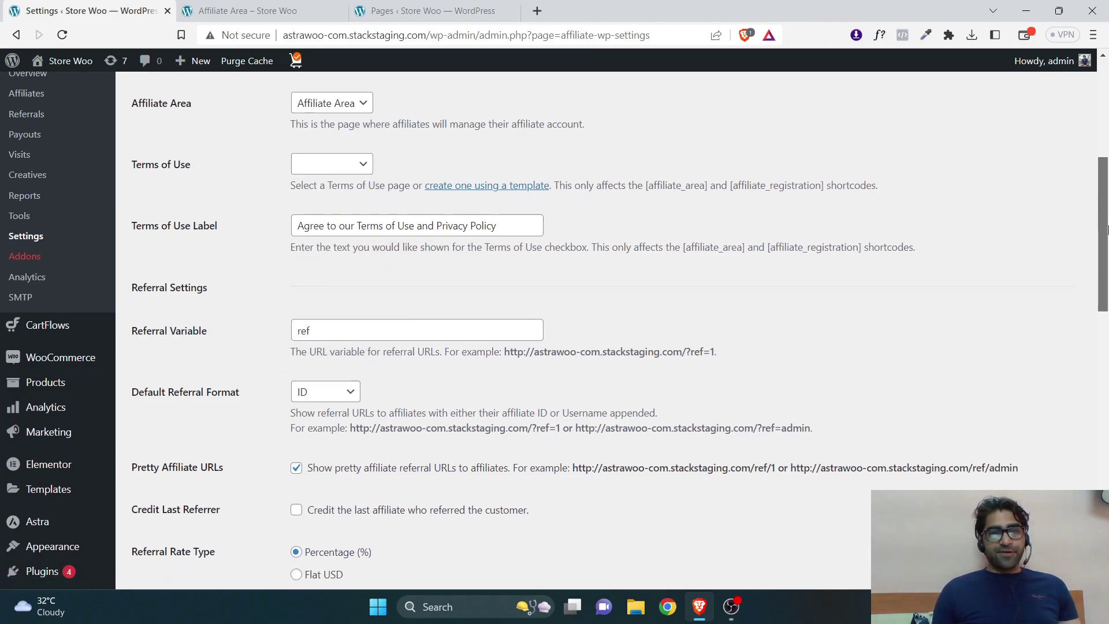
Step: Review the Referral Variable and its example URL, and select ID as the Default Referral Format
click(352, 273)
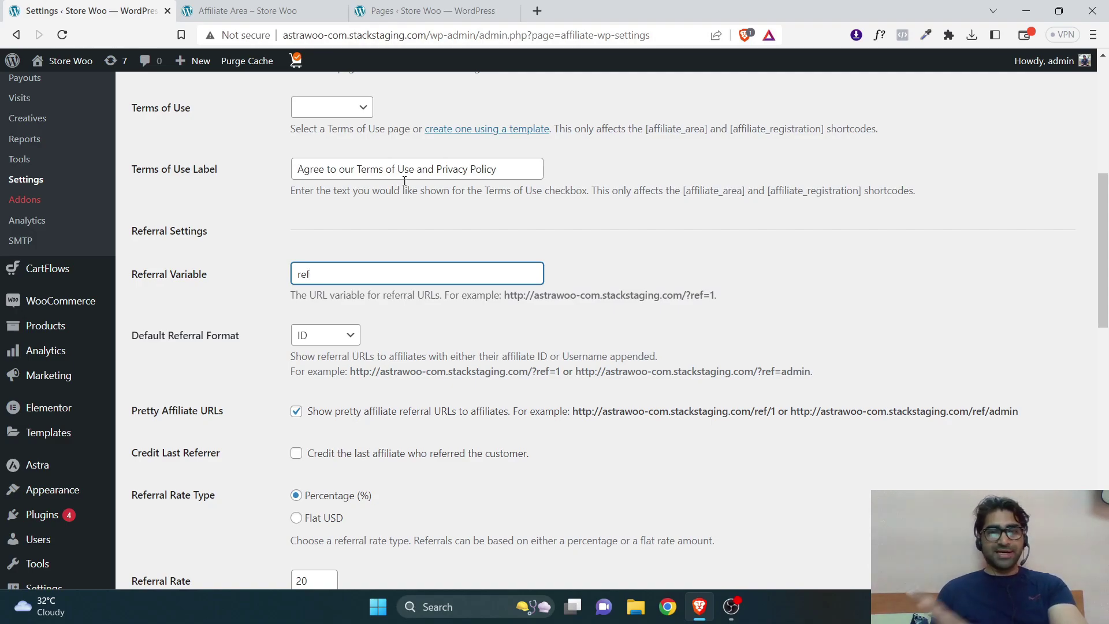
drag(540, 295, 713, 305)
click(713, 305)
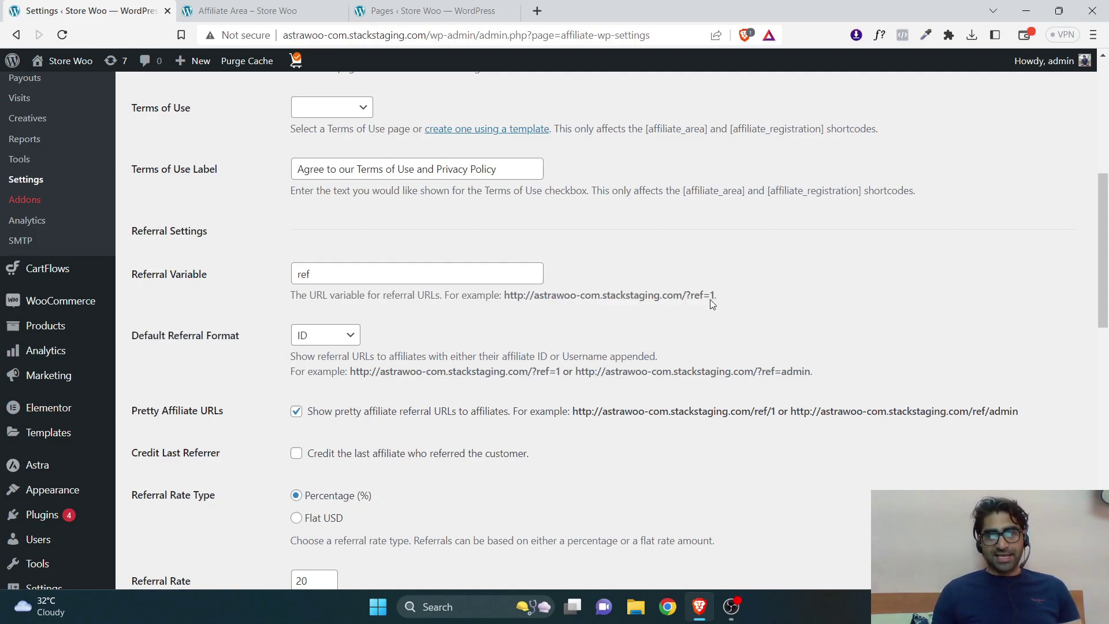
click(317, 338)
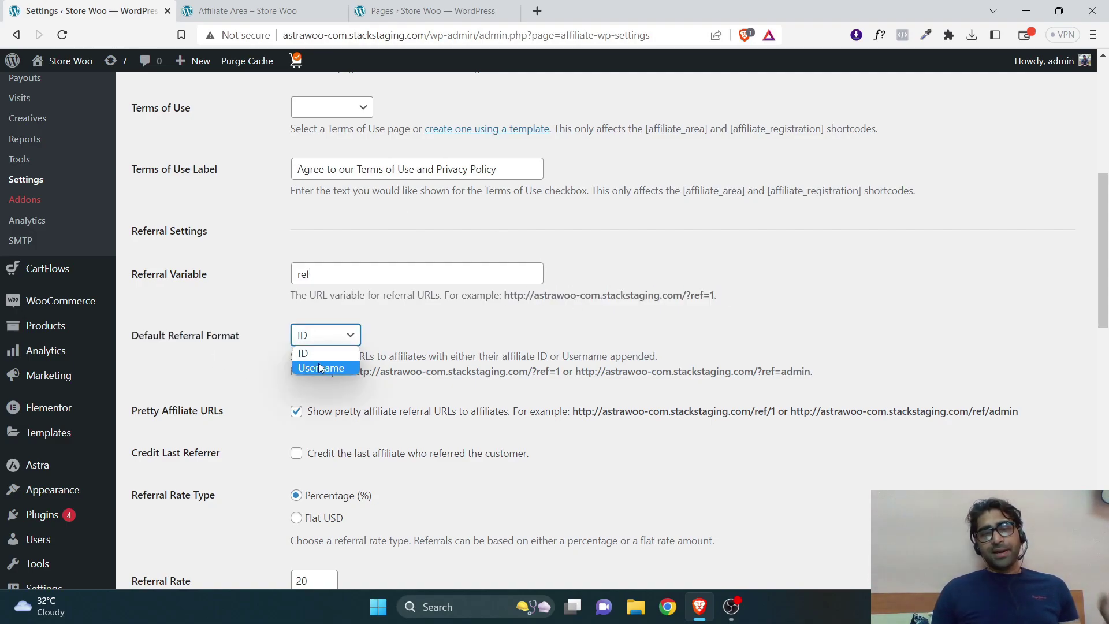
click(322, 355)
click(322, 340)
click(927, 333)
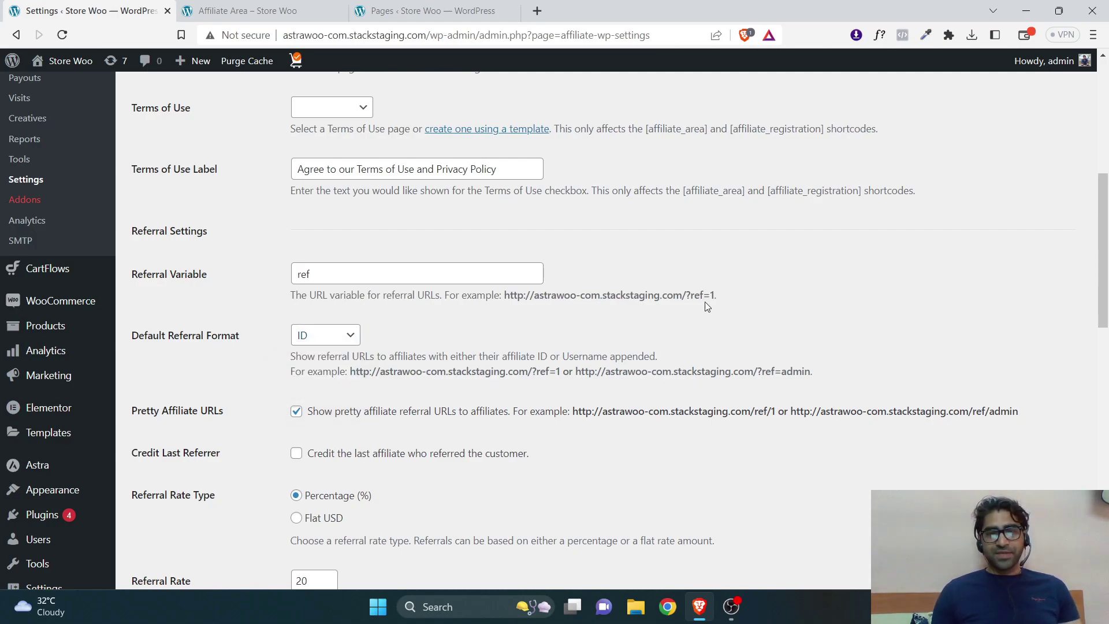
Step: Examine the example referral URLs for the ID and username formats and for Pretty Affiliate URLs
drag(726, 296, 673, 296)
drag(508, 372, 565, 369)
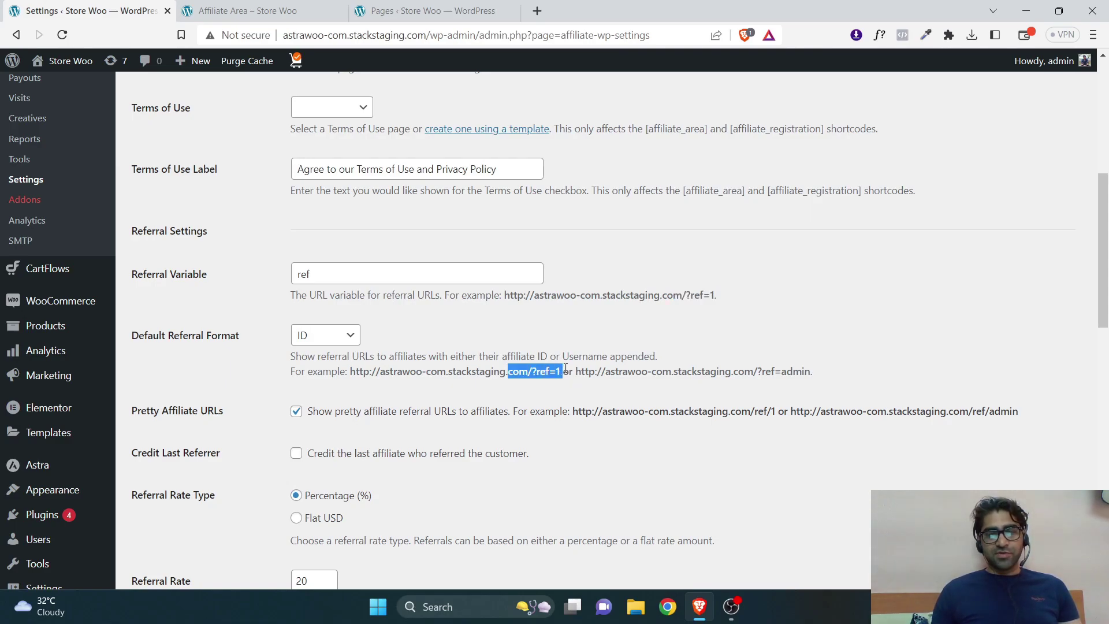
drag(813, 372, 699, 389)
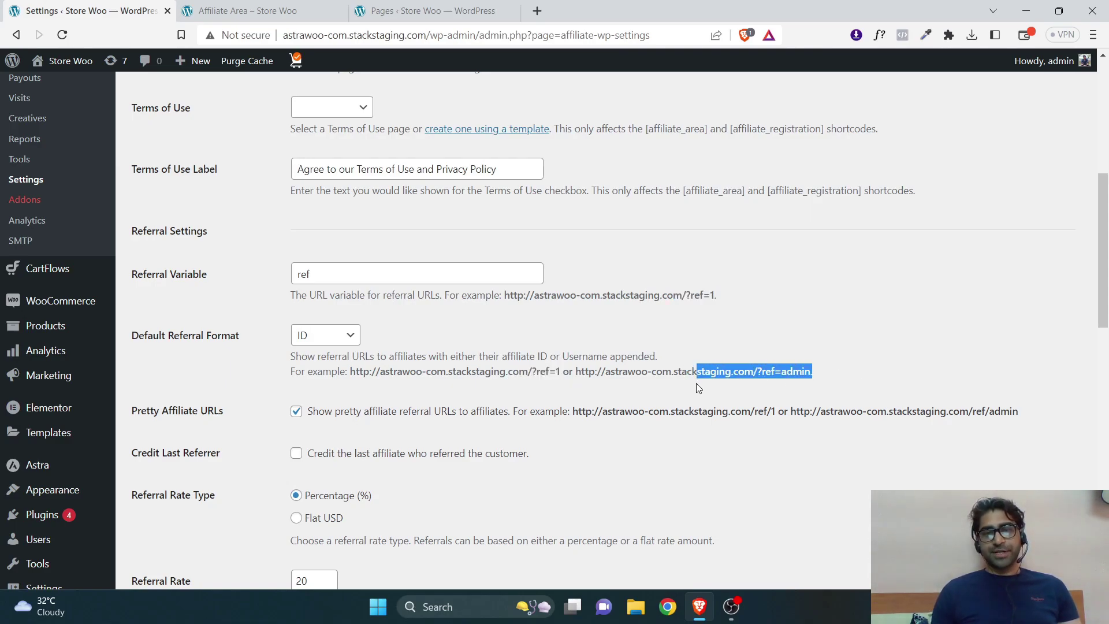
double_click(800, 372)
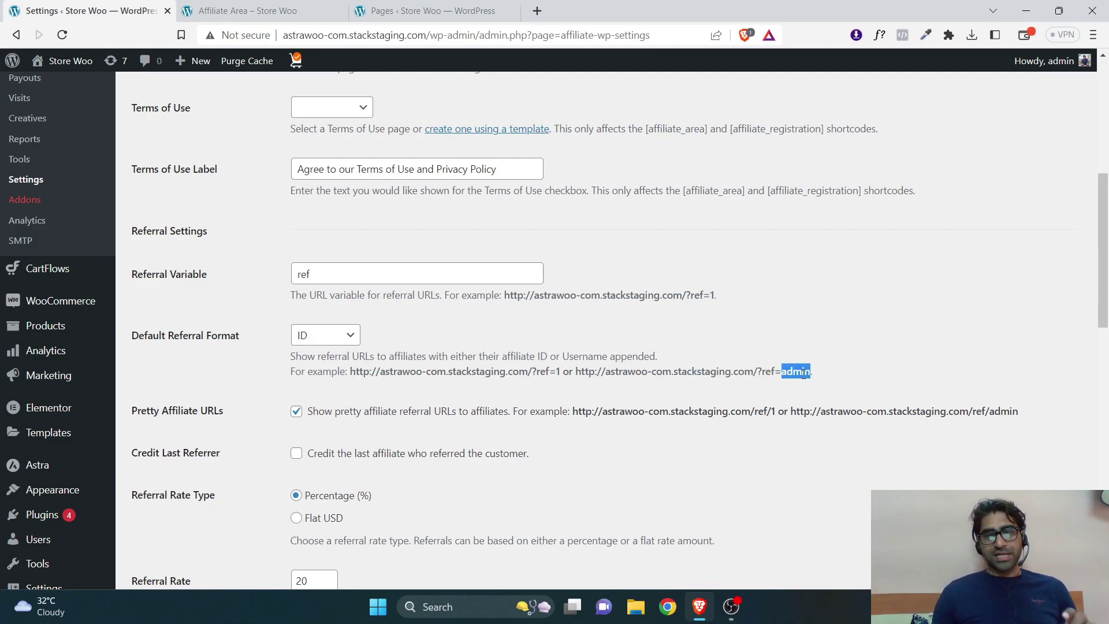
scroll(1044, 352, down, 3)
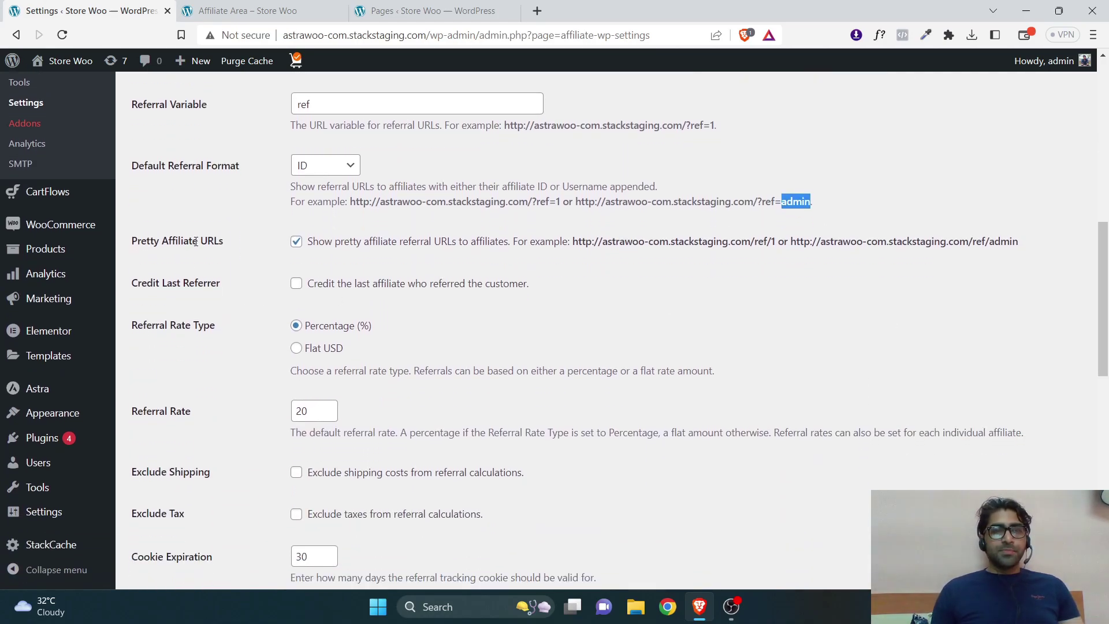
drag(707, 252, 981, 252)
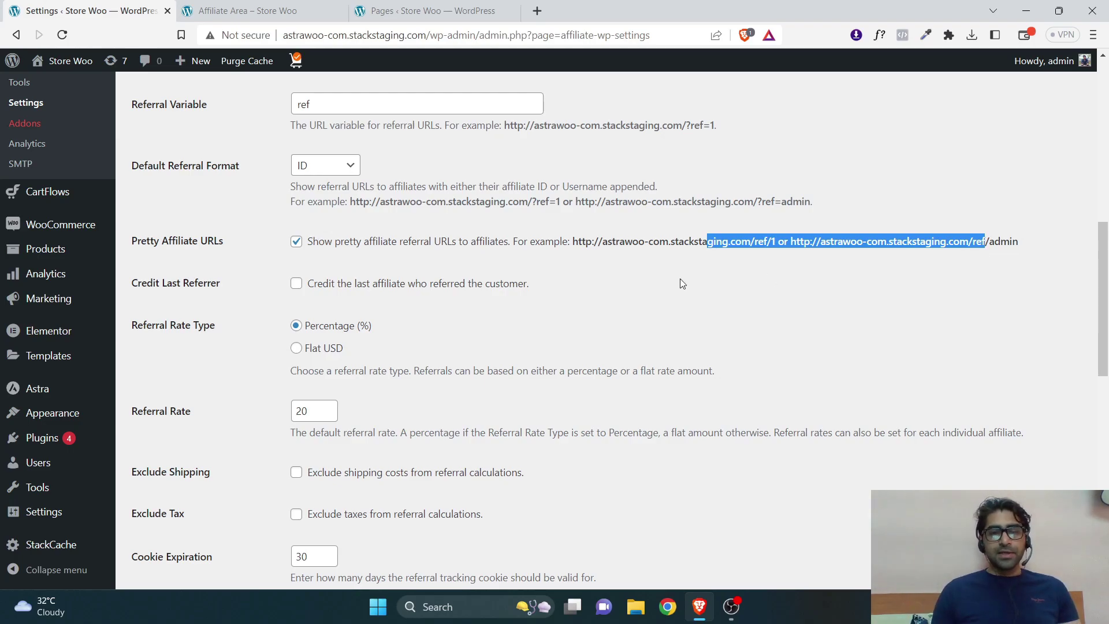
click(49, 298)
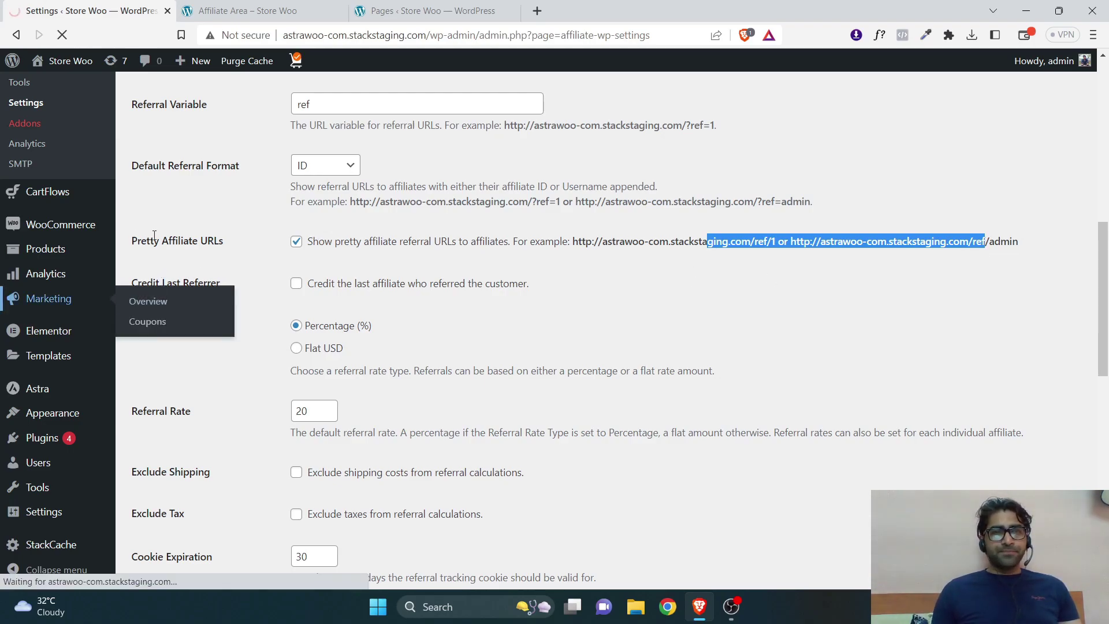
click(62, 35)
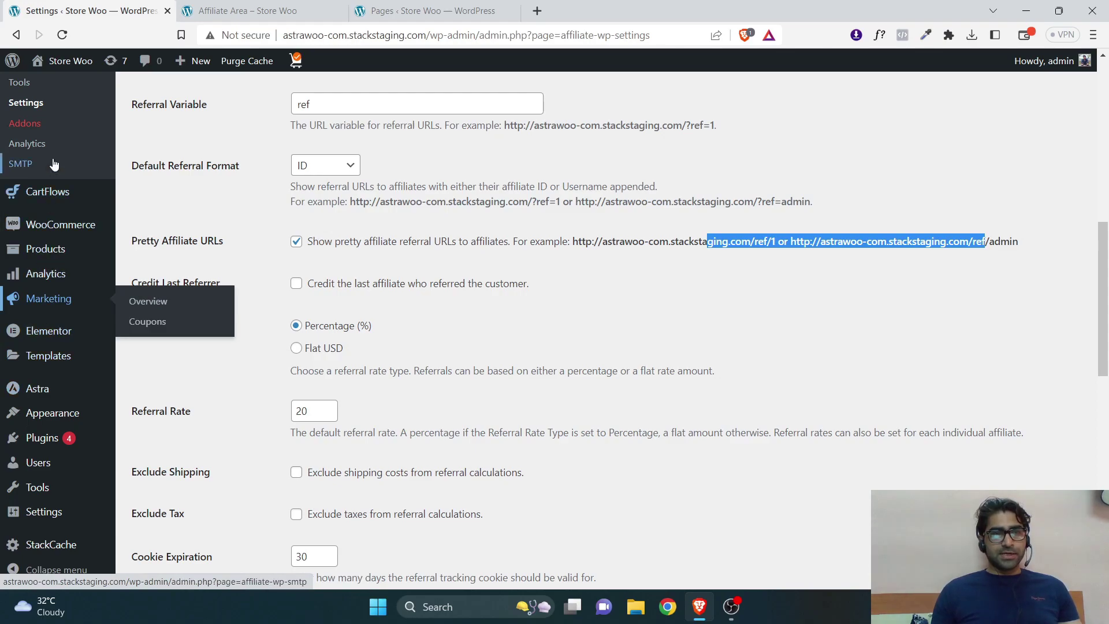
click(34, 109)
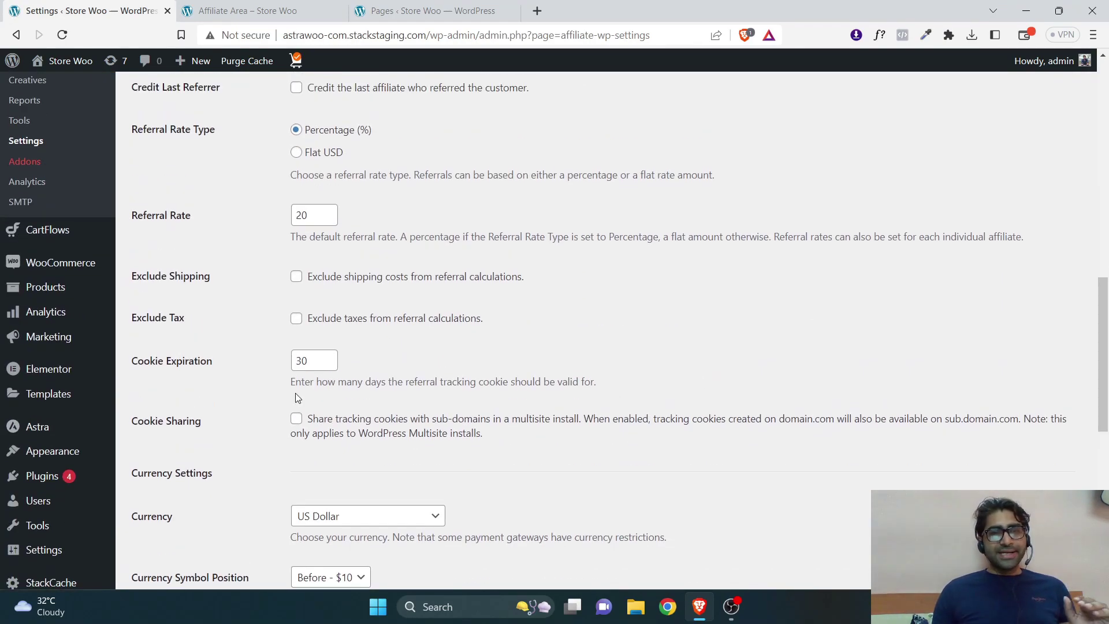
Step: Enable Credit Last Referrer for the last affiliate who referred the customer, and review the default Referral Rate
scroll(267, 249, up, 3)
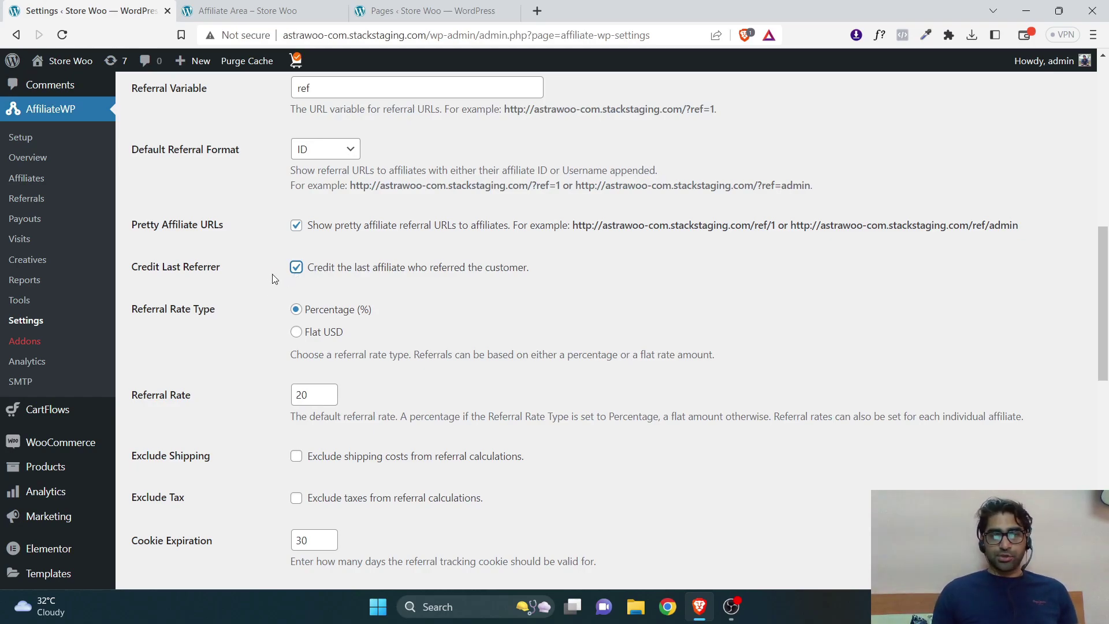
drag(1106, 232, 1106, 242)
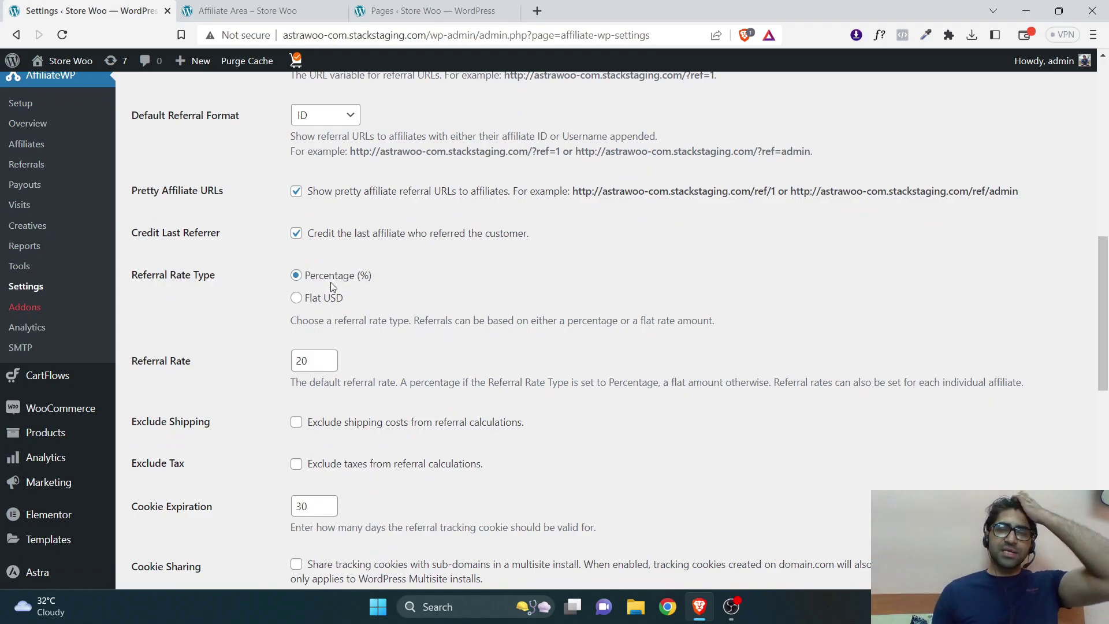
double_click(307, 362)
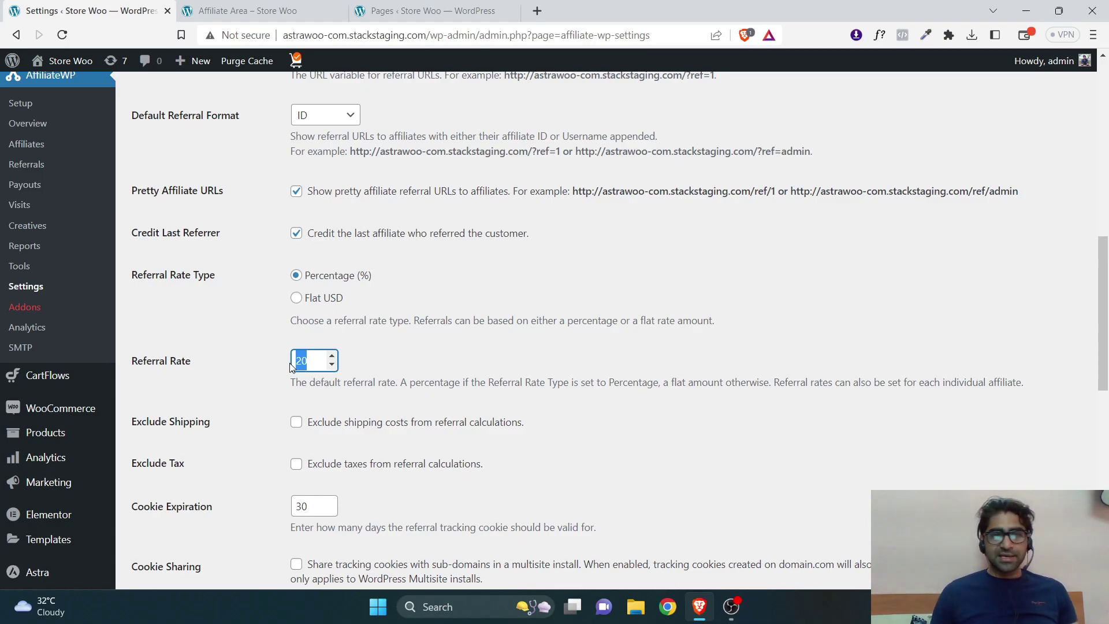
Step: Exclude shipping costs and taxes from referral calculations, and check the Cookie Expiration setting
scroll(1106, 347, down, 3)
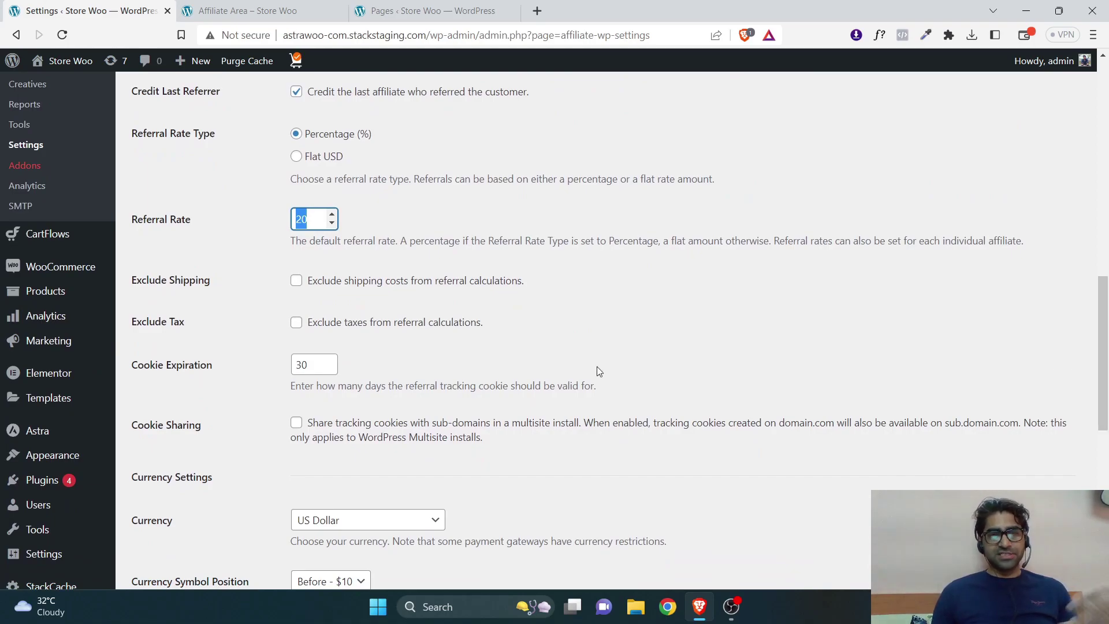
click(296, 281)
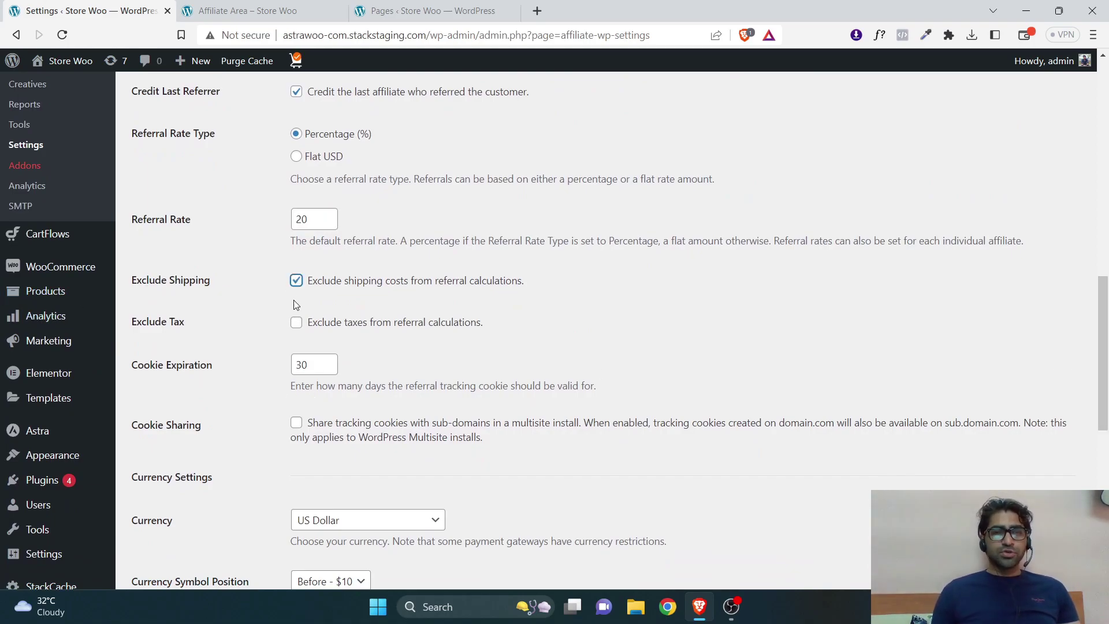
click(297, 322)
click(166, 365)
Step: Set the affiliate program's currency to Indian Rupee in the Currency Settings
scroll(1107, 316, down, 1)
drag(1106, 317, 1104, 342)
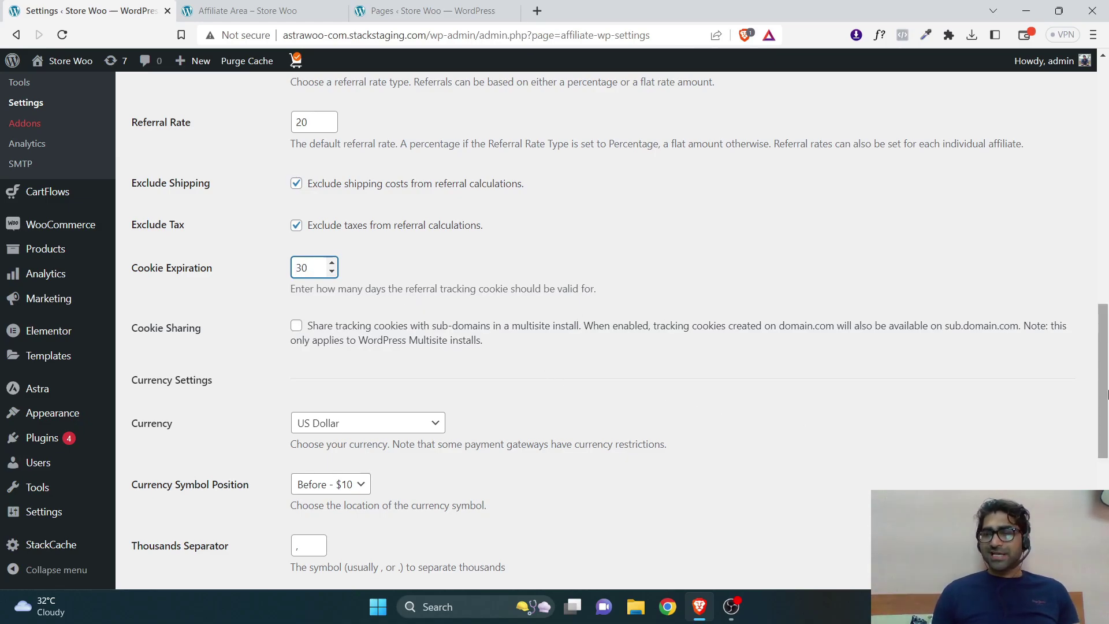
scroll(1104, 390, down, 1)
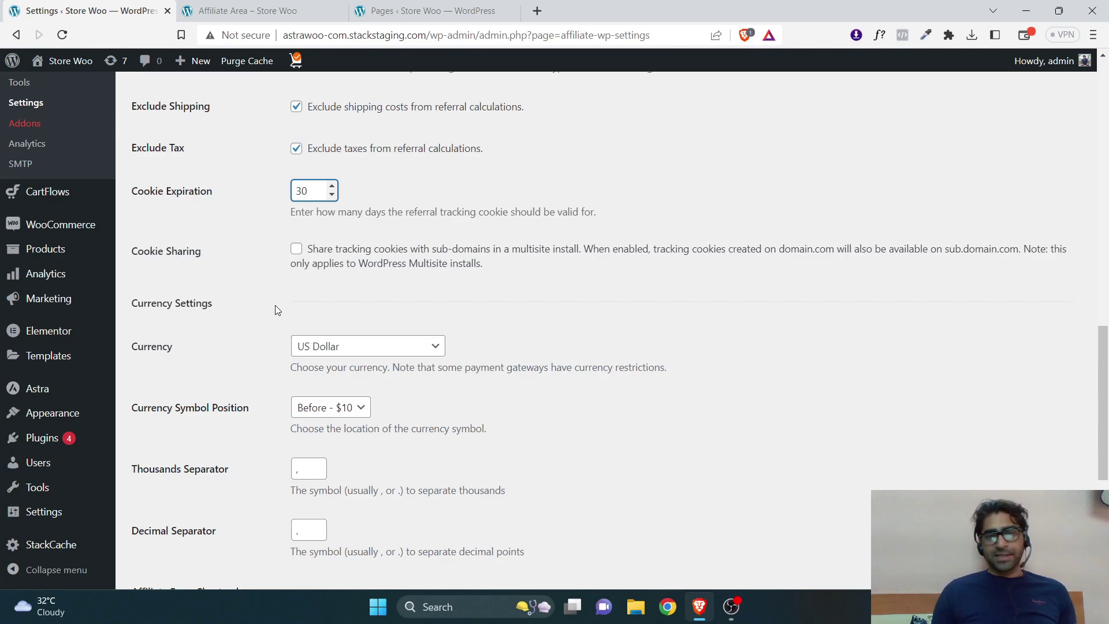
scroll(1105, 364, down, 2)
click(395, 243)
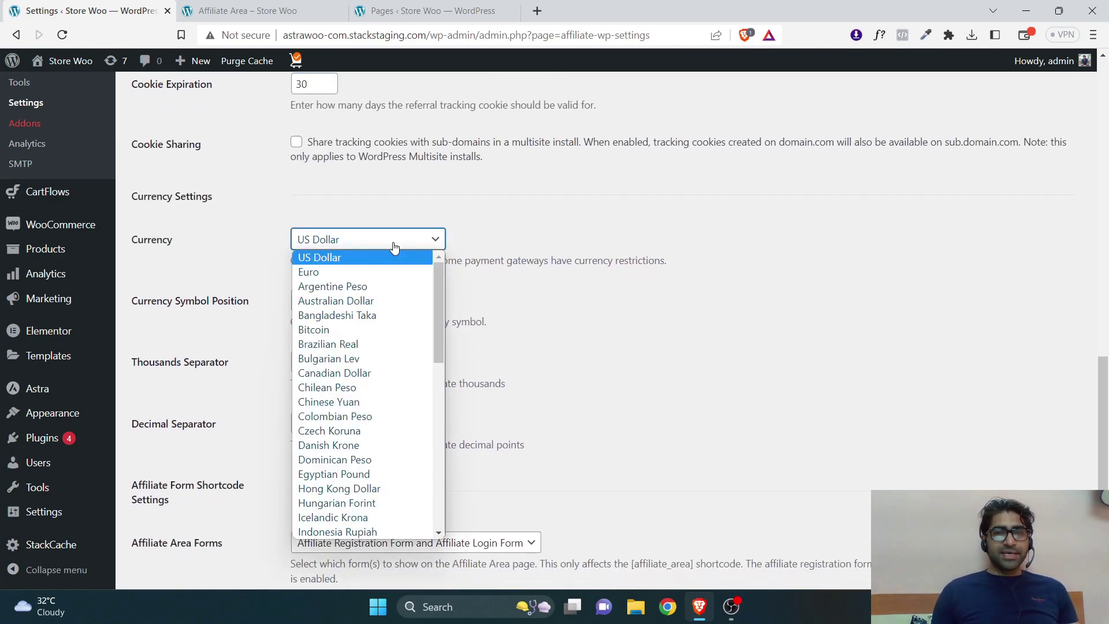
scroll(429, 283, down, 8)
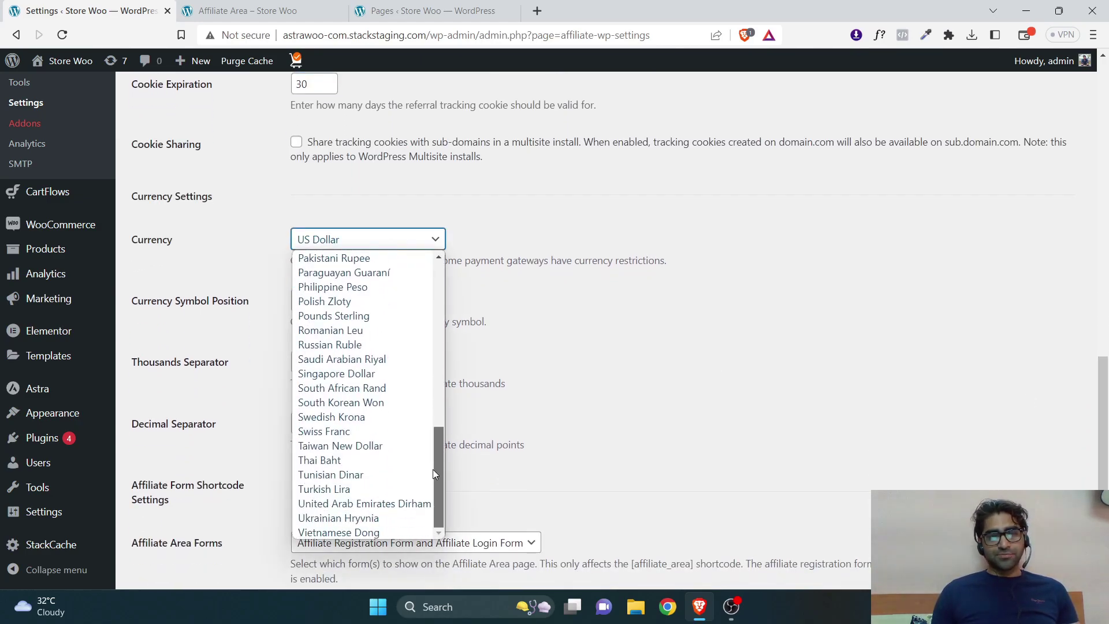
scroll(434, 466, up, 4)
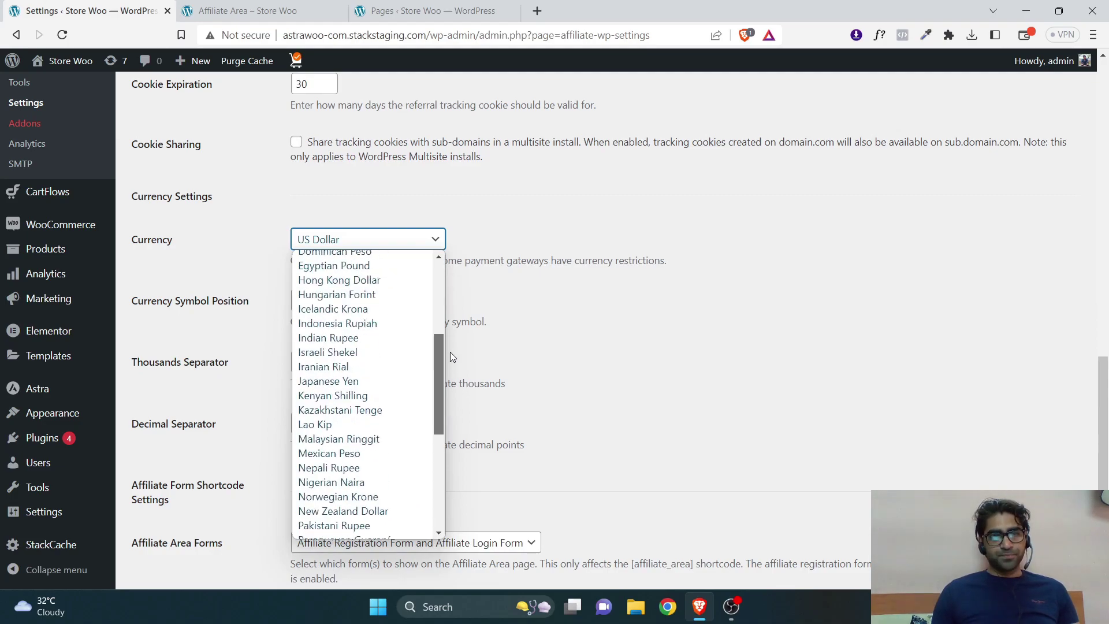
scroll(358, 329, up, 4)
drag(441, 310, 444, 348)
click(350, 410)
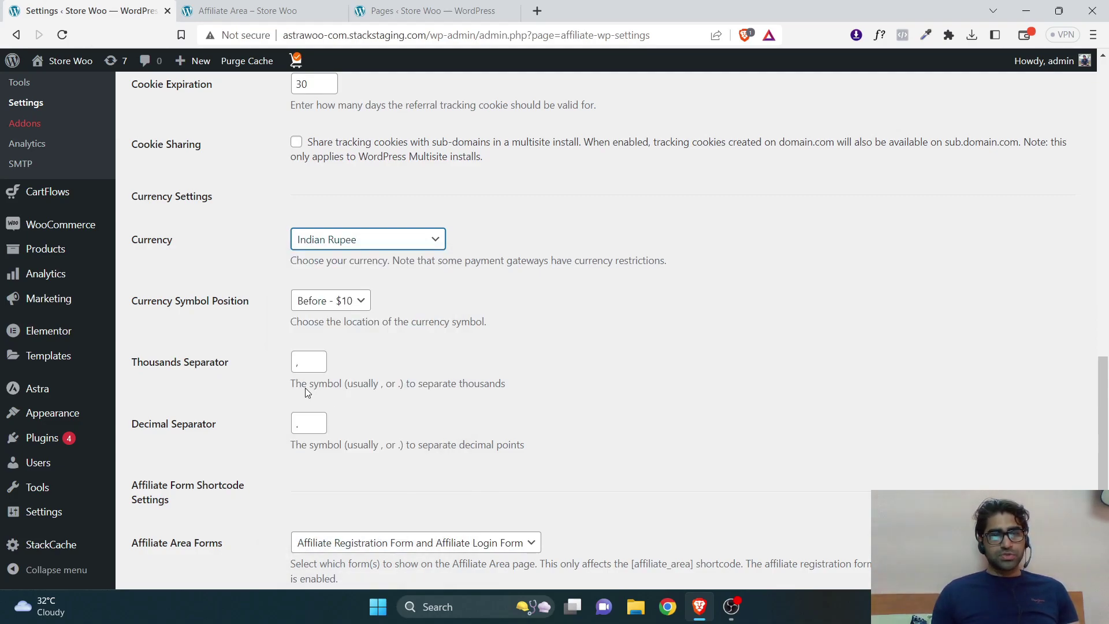
Step: Choose Before - $10 as the Currency Symbol Position
click(231, 307)
click(325, 307)
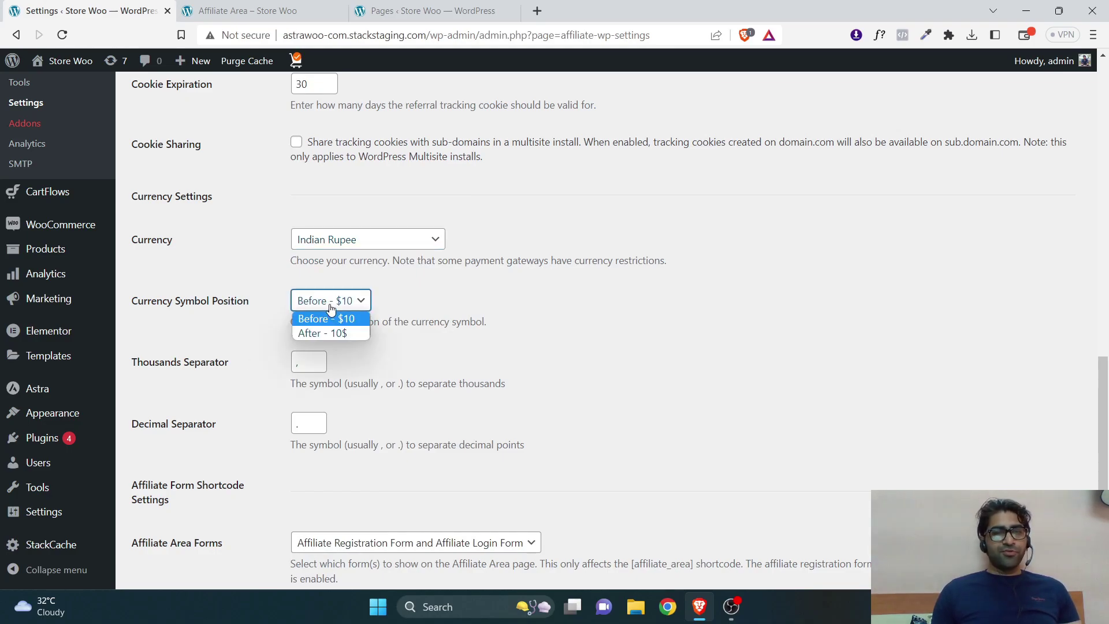
click(324, 319)
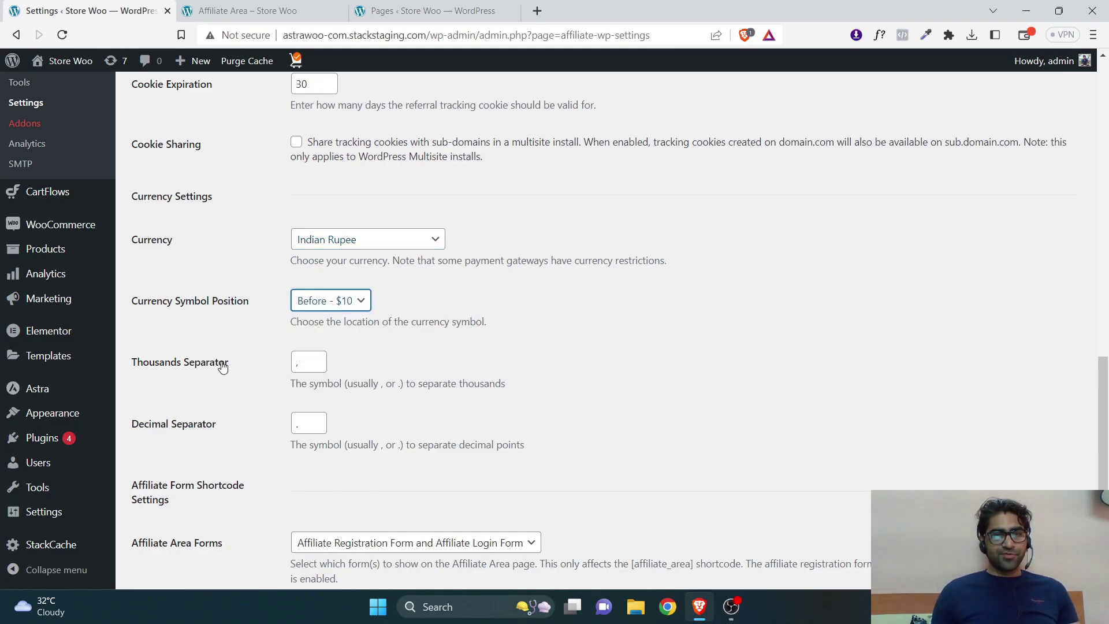
click(972, 397)
Step: Review the Affiliate Area Forms choices and the Required Registration Fields without changing them
scroll(972, 397, down, 4)
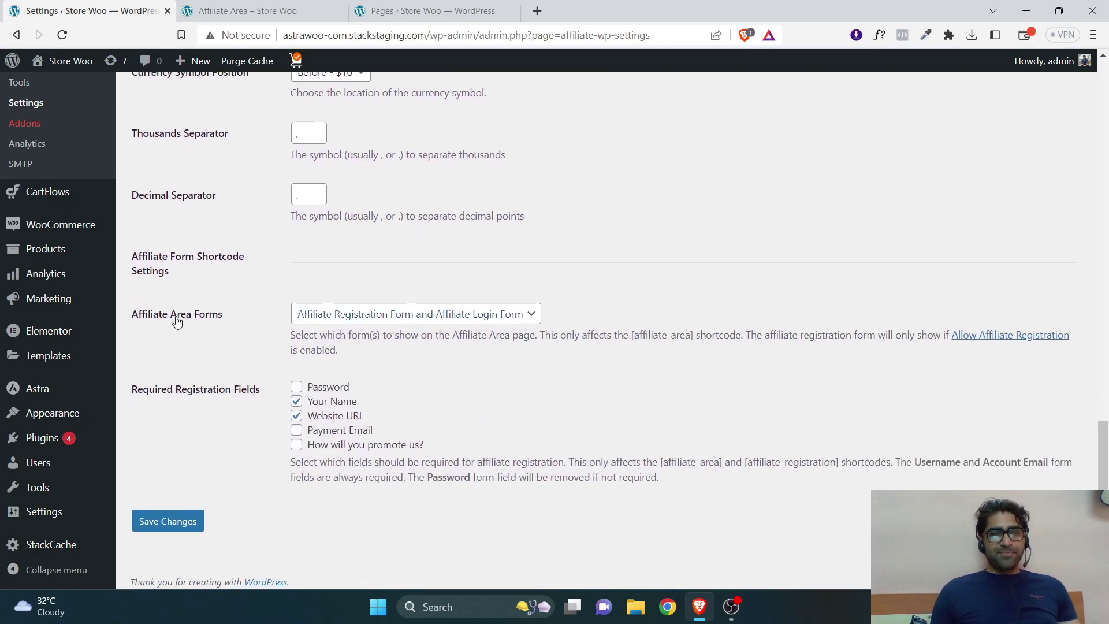
click(341, 313)
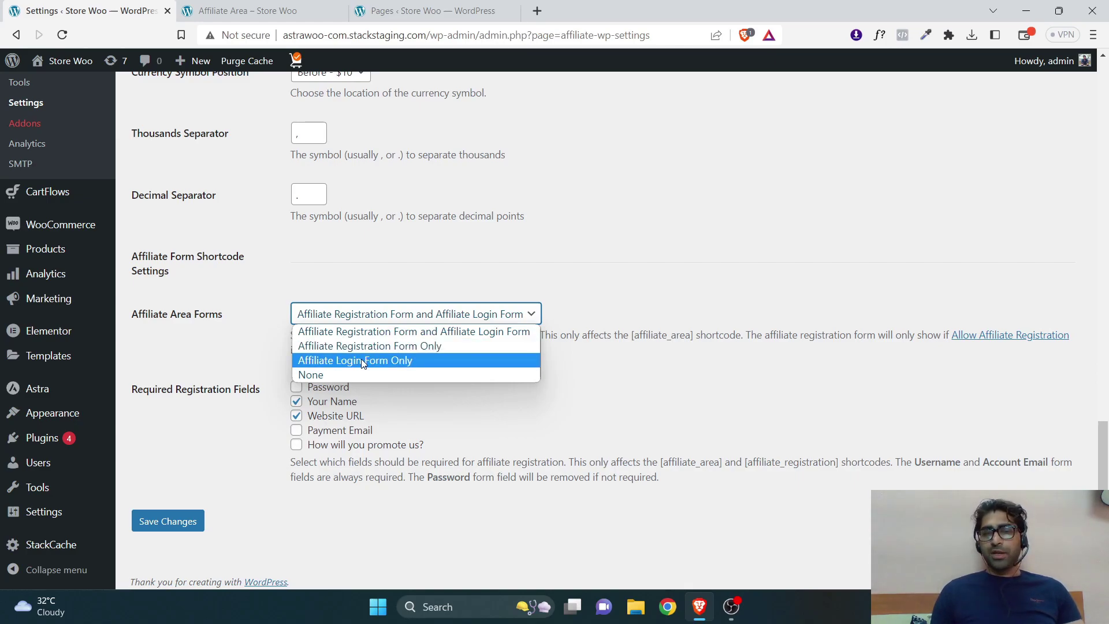
click(215, 334)
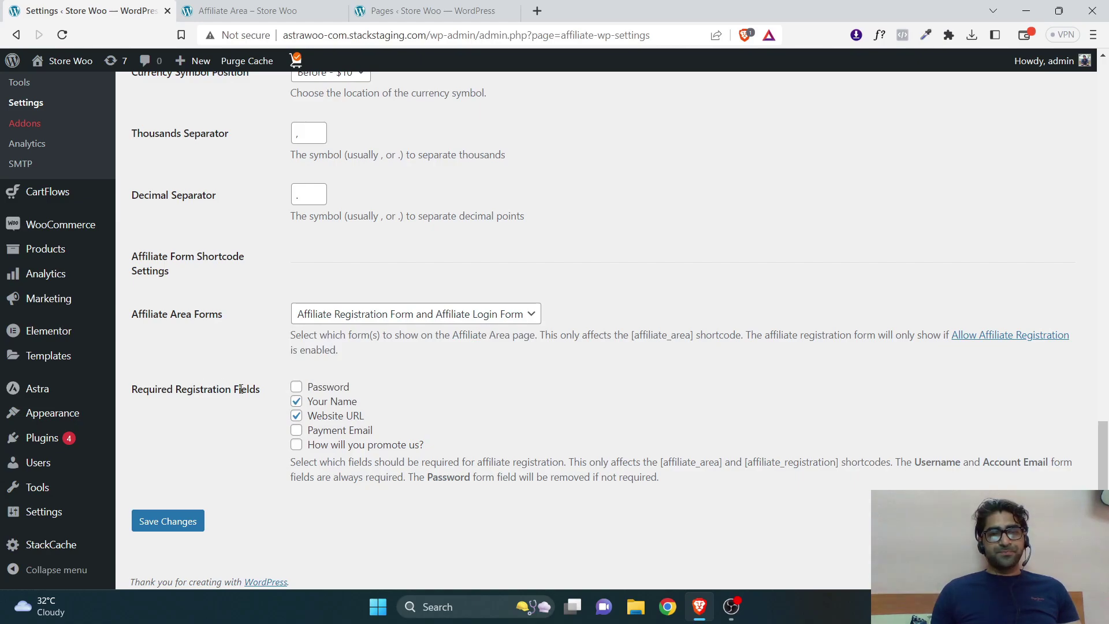
double_click(177, 385)
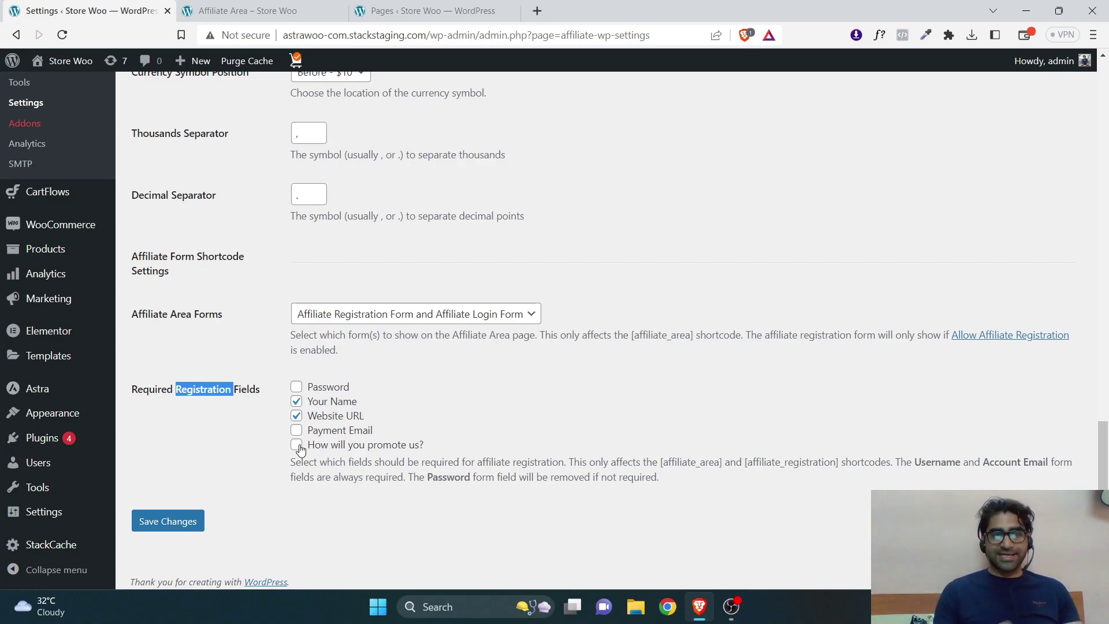
Step: Save the general affiliate settings, and enable and save the WooCommerce integration
click(159, 521)
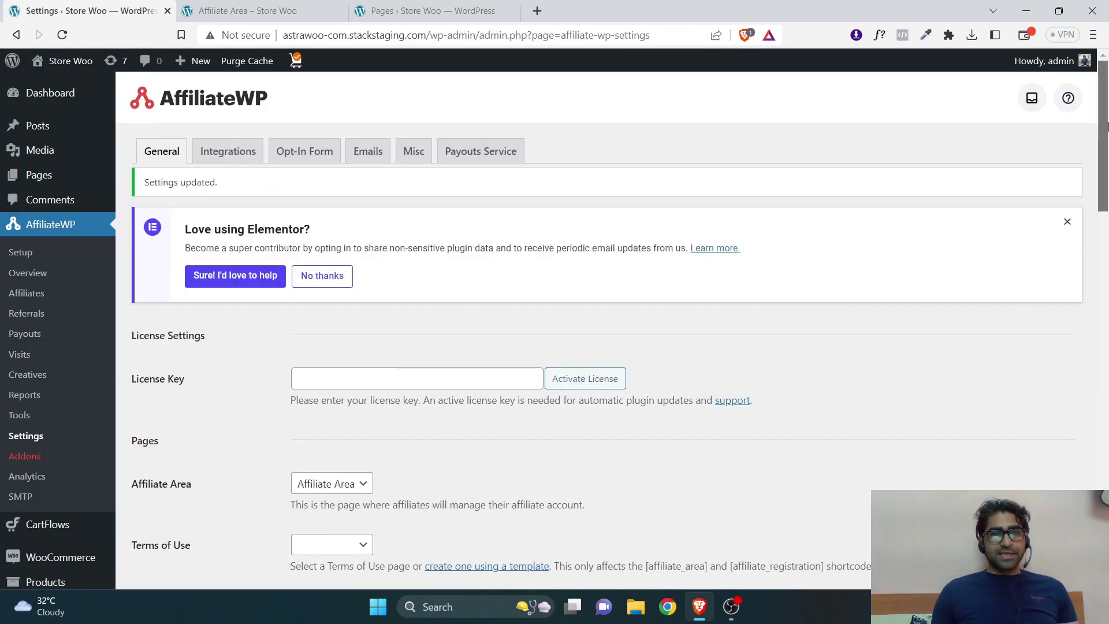
click(253, 153)
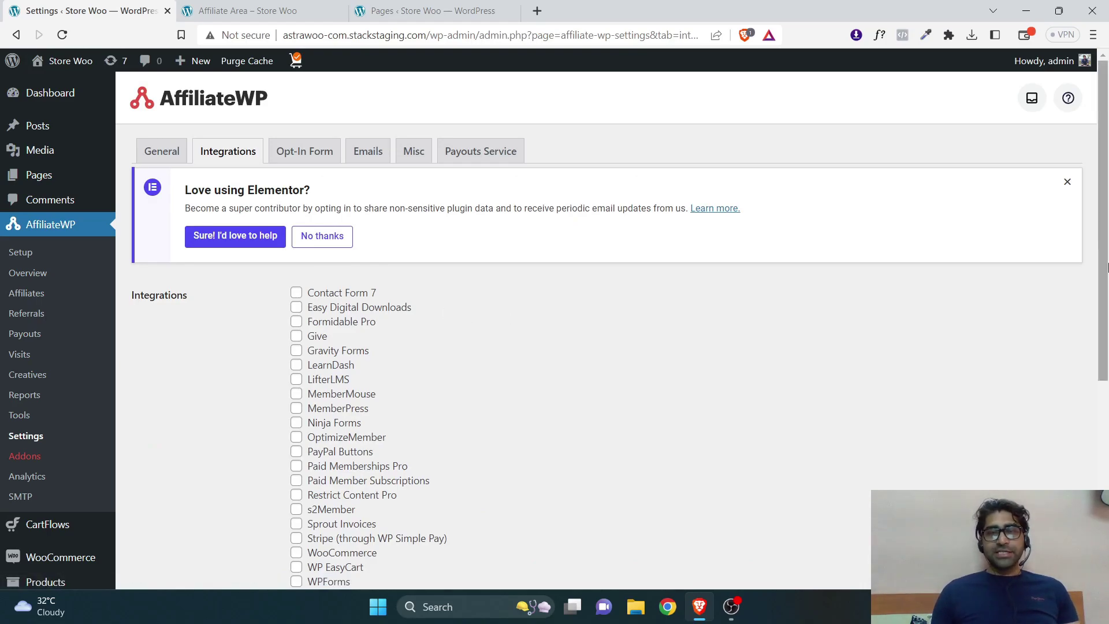
scroll(460, 310, down, 3)
click(339, 349)
click(164, 438)
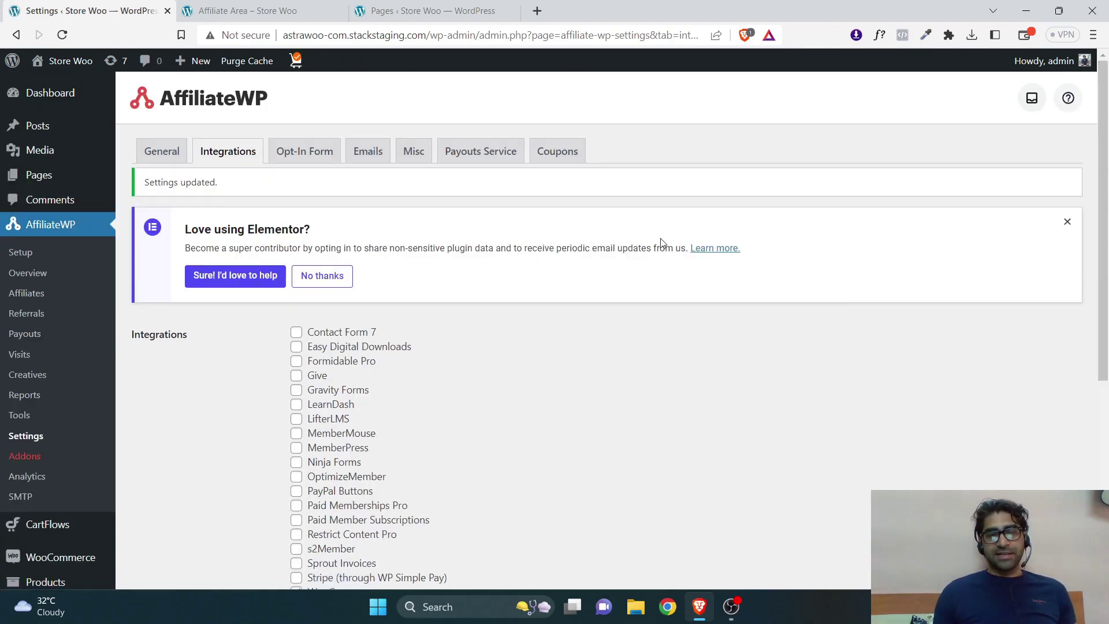
scroll(217, 435, down, 2)
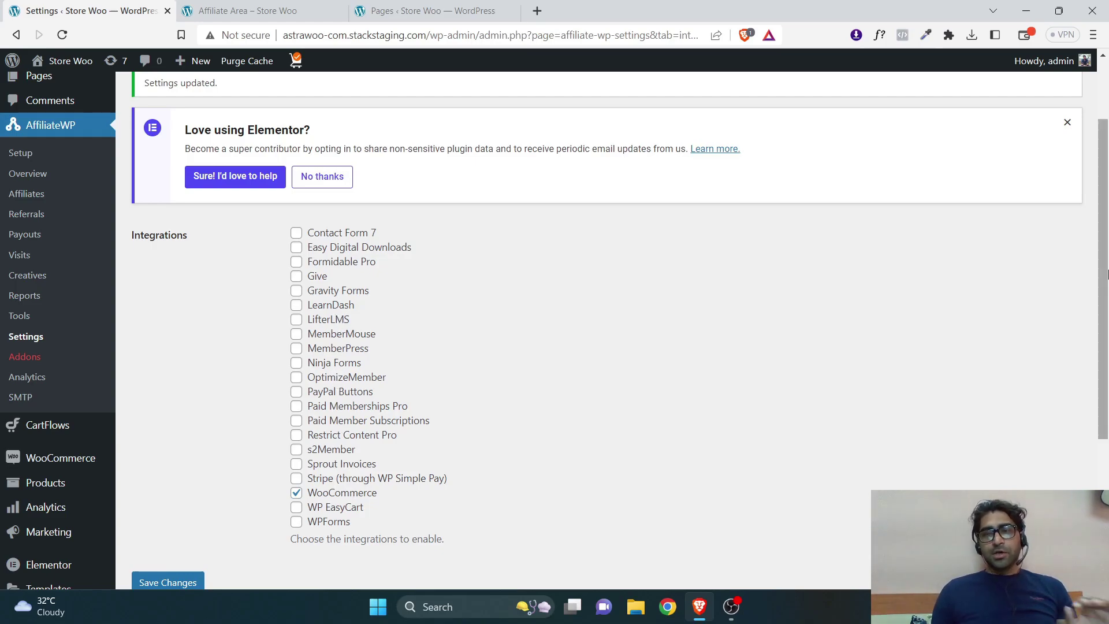
scroll(575, 238, up, 2)
Step: Review the Opt-In Form settings and the affiliate email options and notifications
click(321, 159)
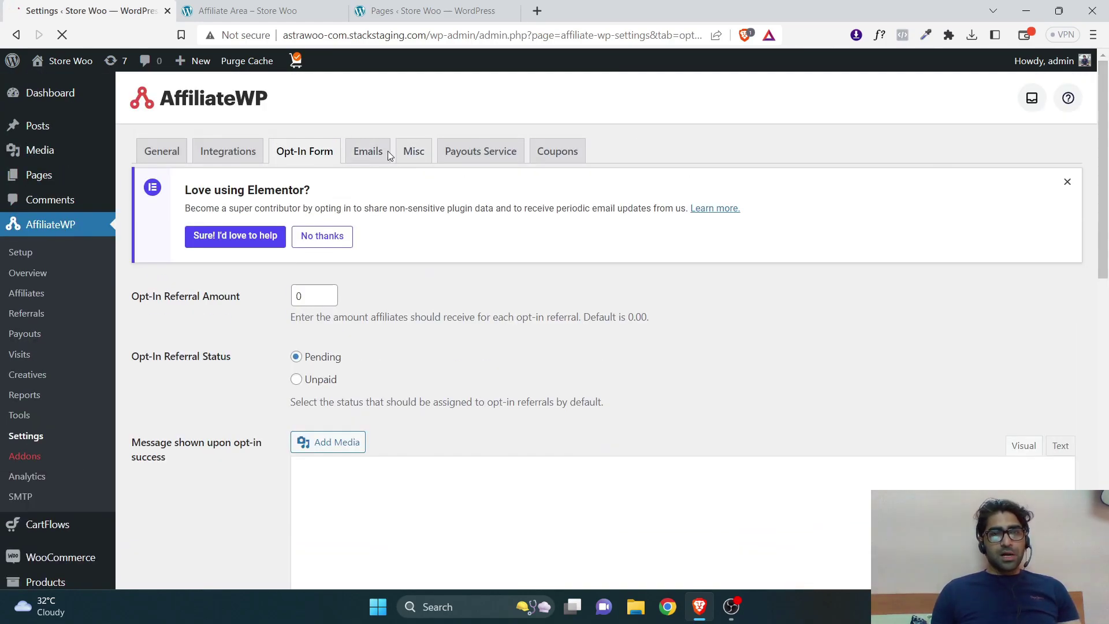
click(388, 154)
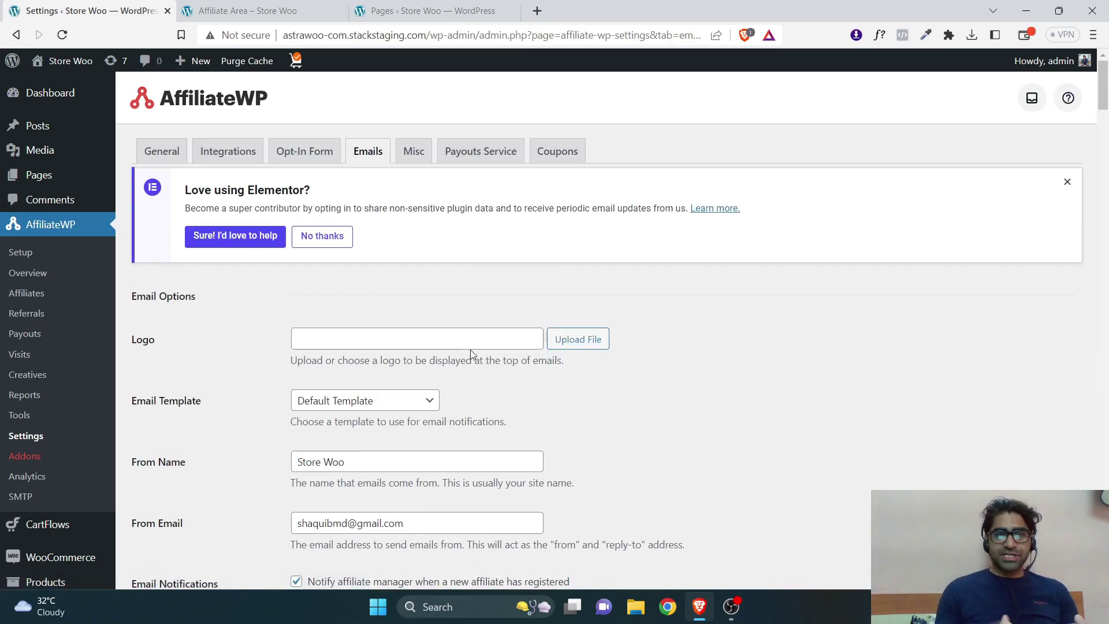
mouse_move(1104, 94)
mouse_down()
mouse_move(1105, 189)
mouse_move(1107, 115)
mouse_up()
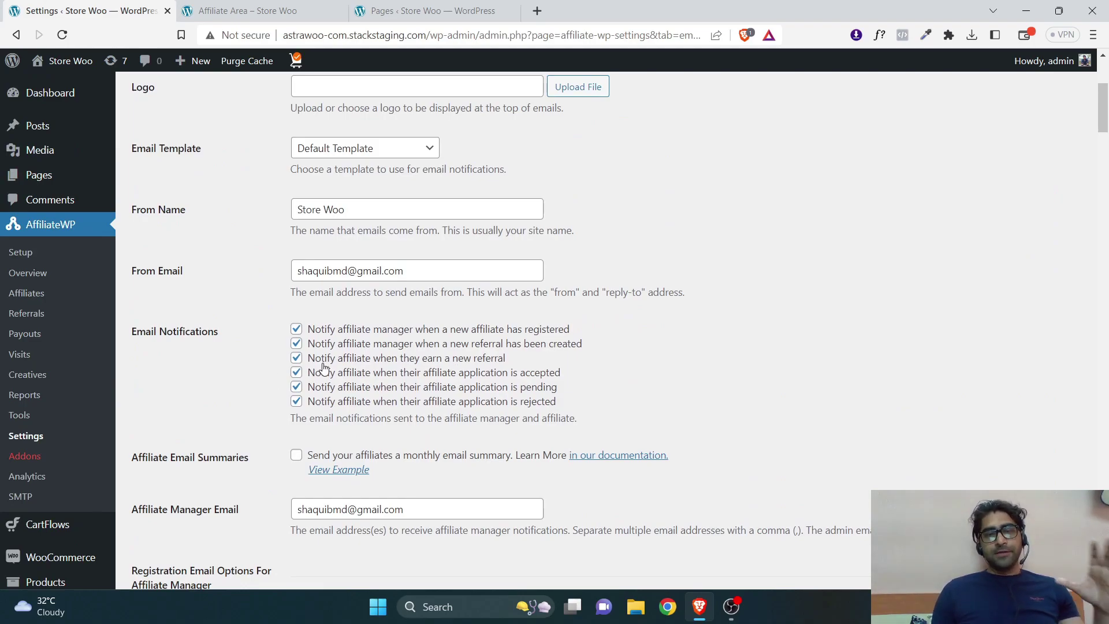
drag(1106, 142, 1106, 119)
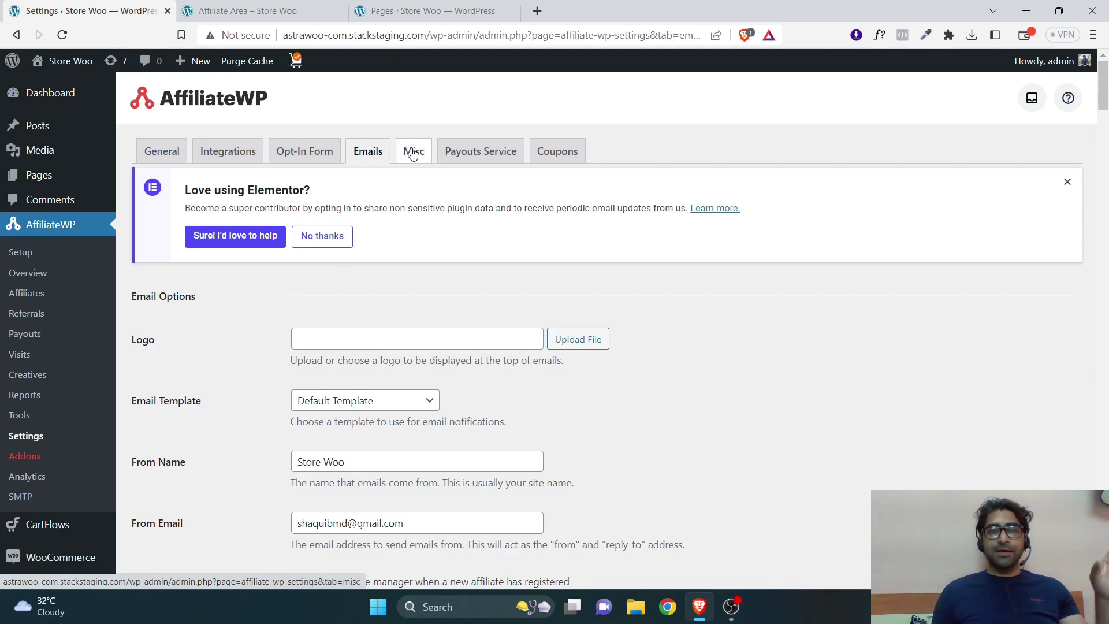
Step: Review the Misc settings, from affiliate registration and approval to the reCAPTCHA, referral tracking and URL blacklist options
click(412, 164)
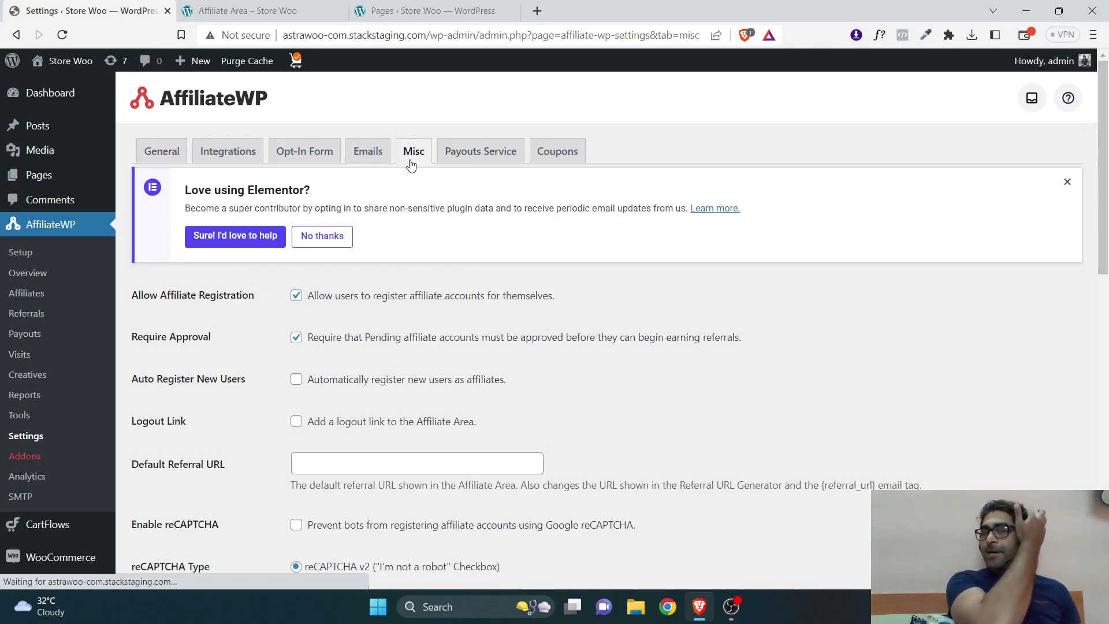
scroll(814, 273, down, 1)
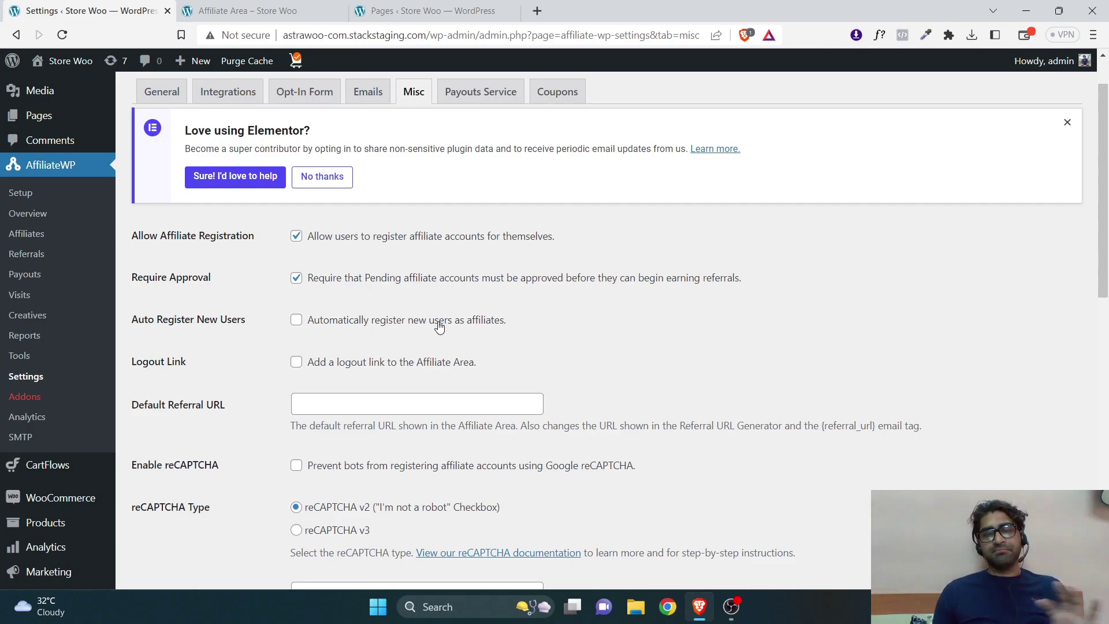
scroll(436, 324, down, 1)
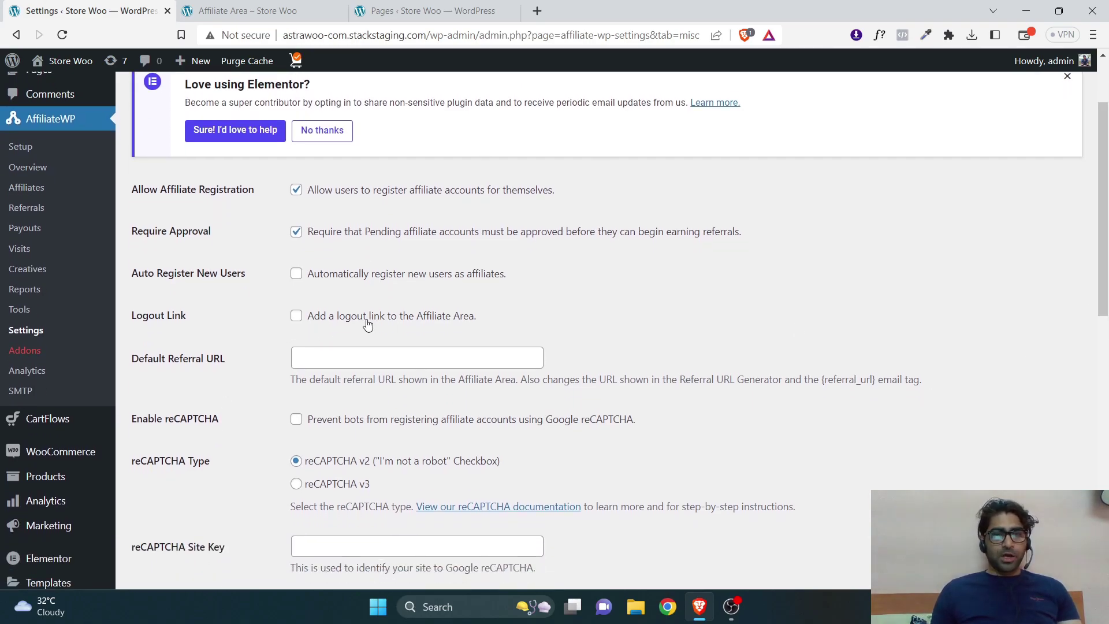
scroll(693, 341, down, 2)
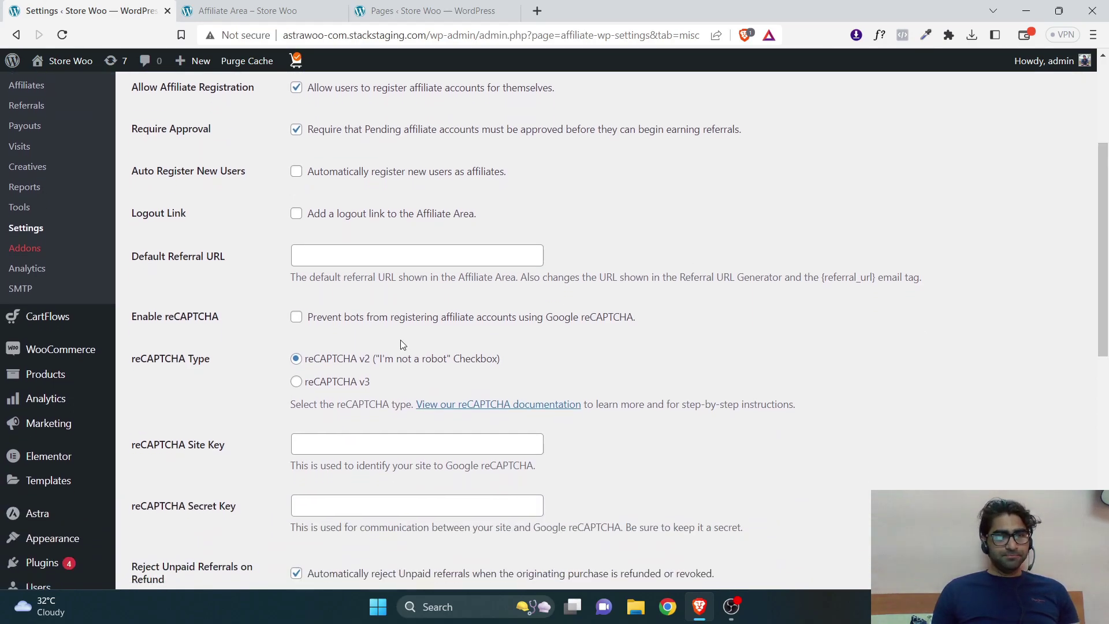
click(366, 256)
drag(1102, 333, 1102, 474)
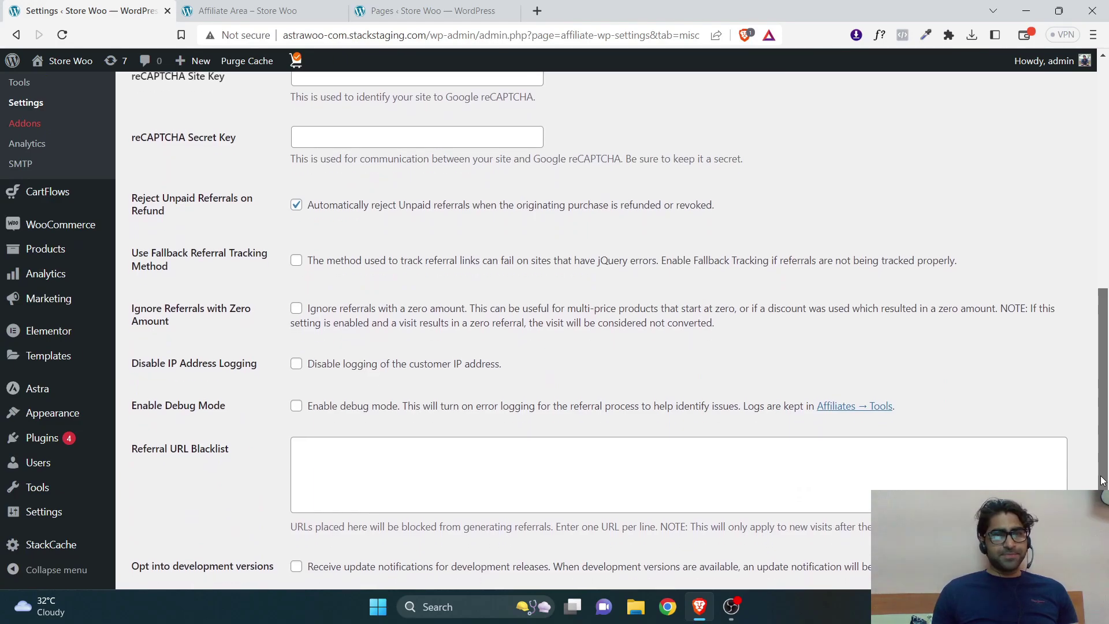
scroll(425, 309, up, 10)
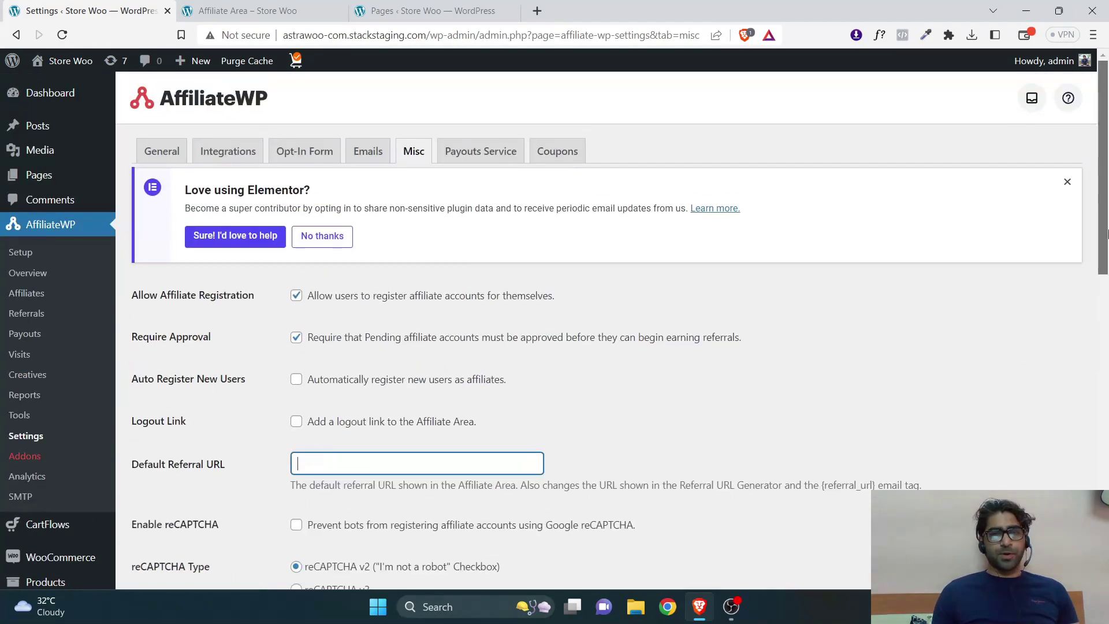
Step: Examine the Payouts Service connection and form options, and look over the dynamic coupon settings
click(499, 158)
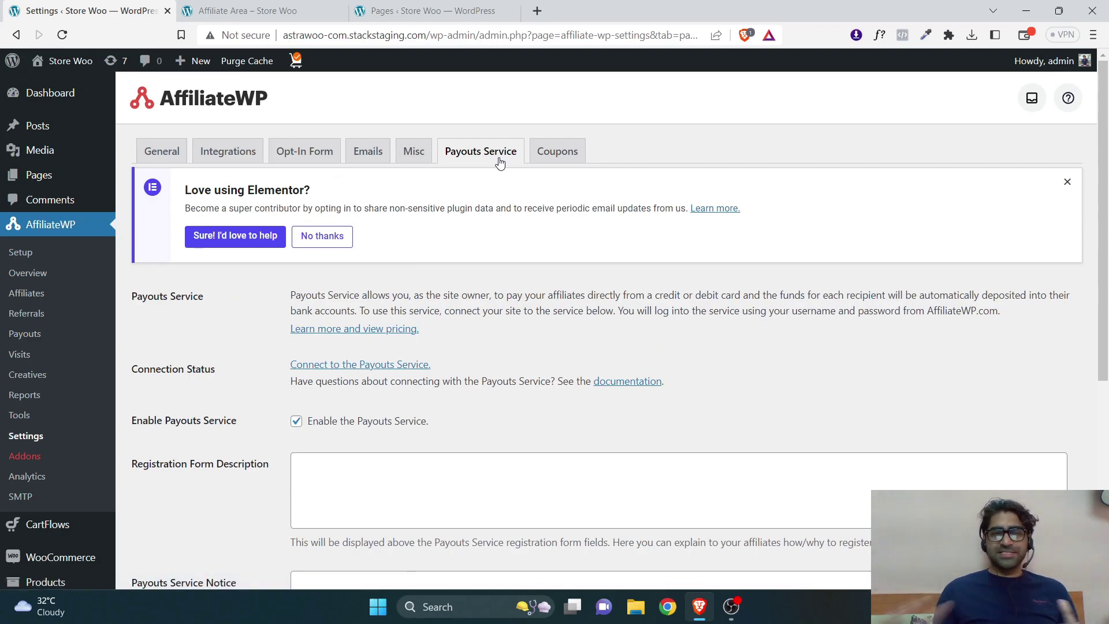
drag(1107, 182, 1106, 289)
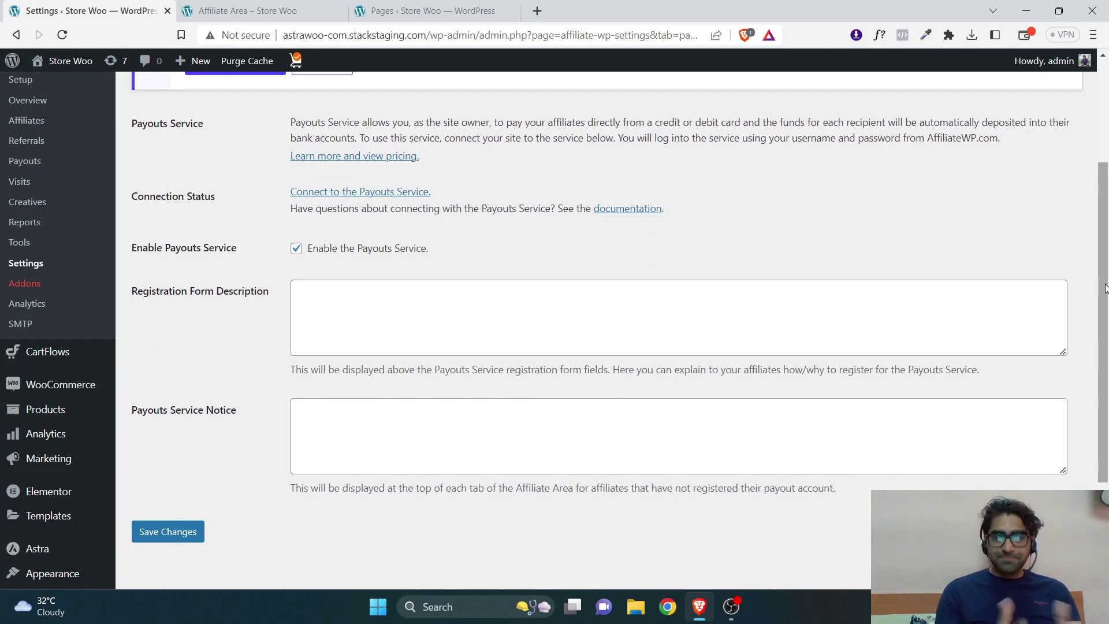
drag(1105, 288, 1106, 238)
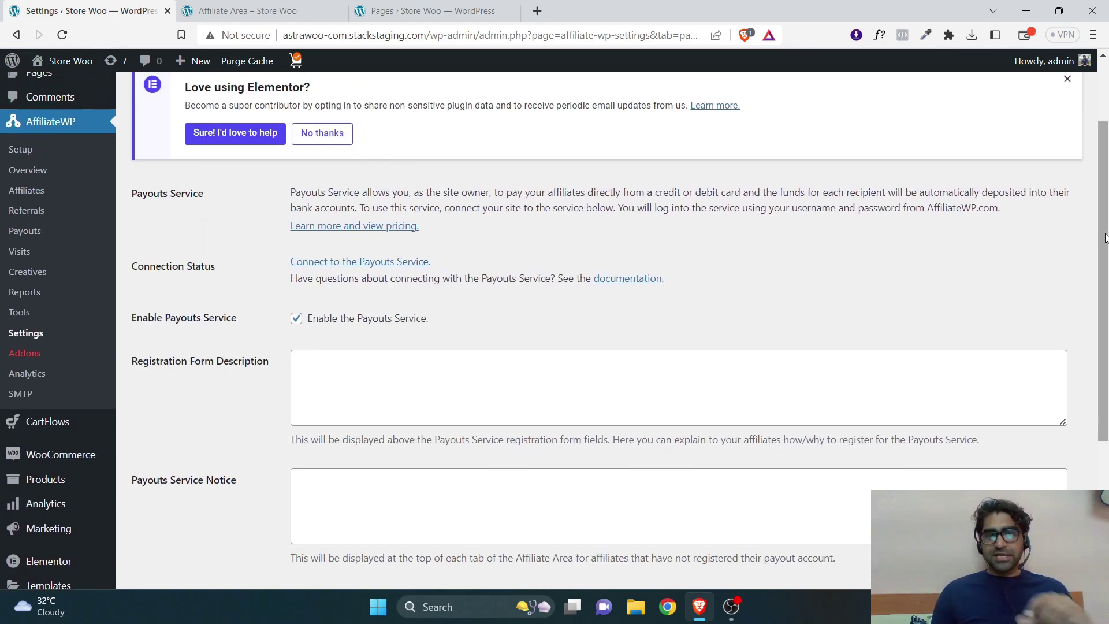
scroll(1105, 236, up, 1)
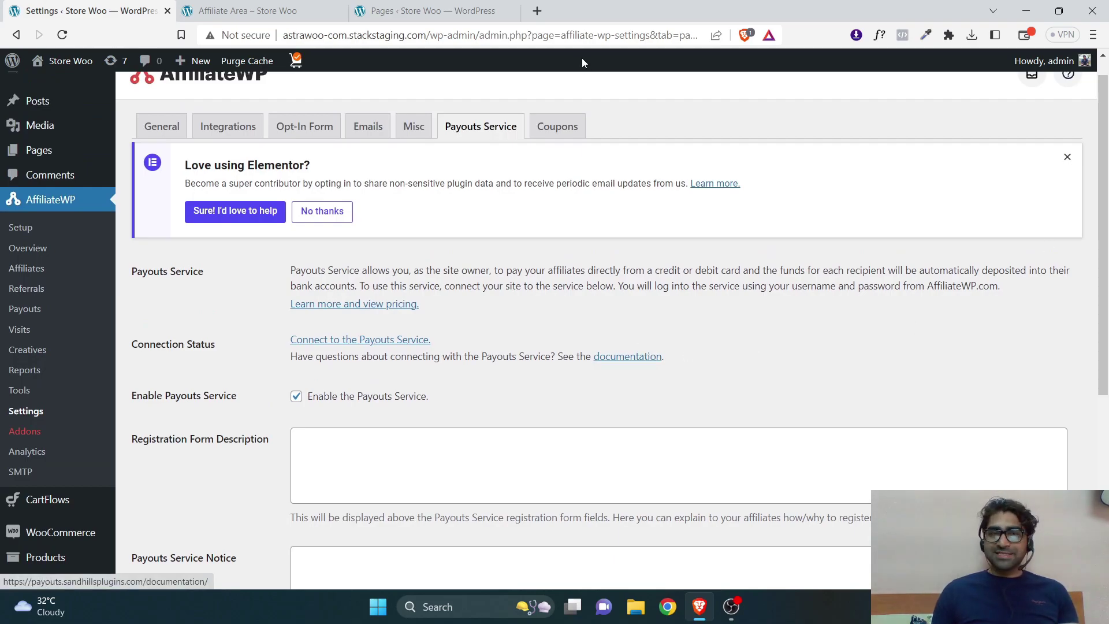
scroll(1102, 257, down, 1)
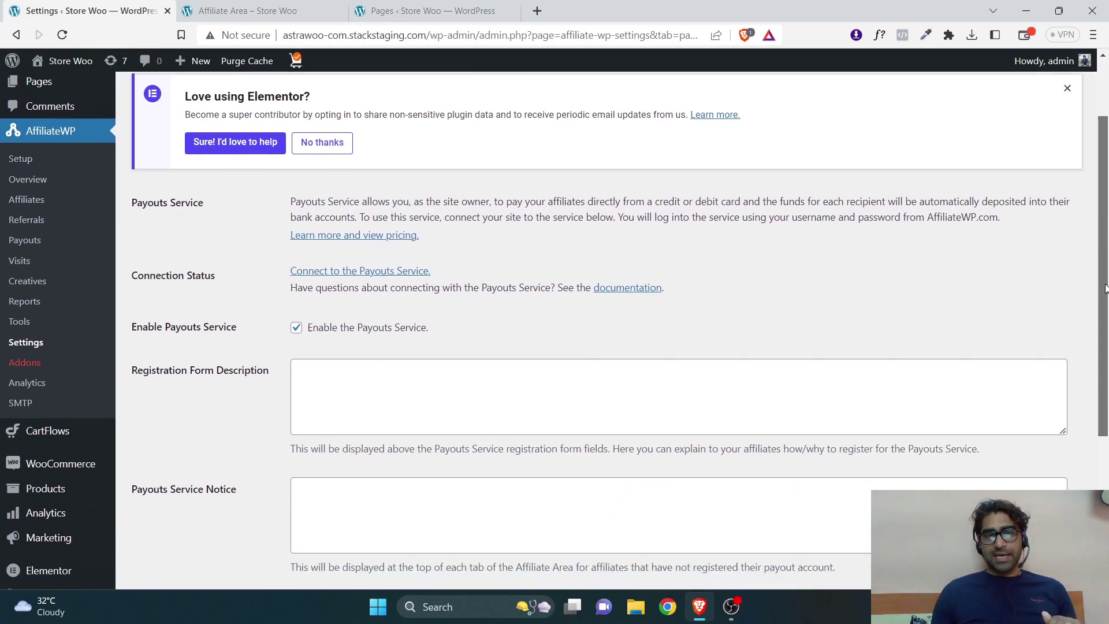
scroll(1102, 257, up, 1)
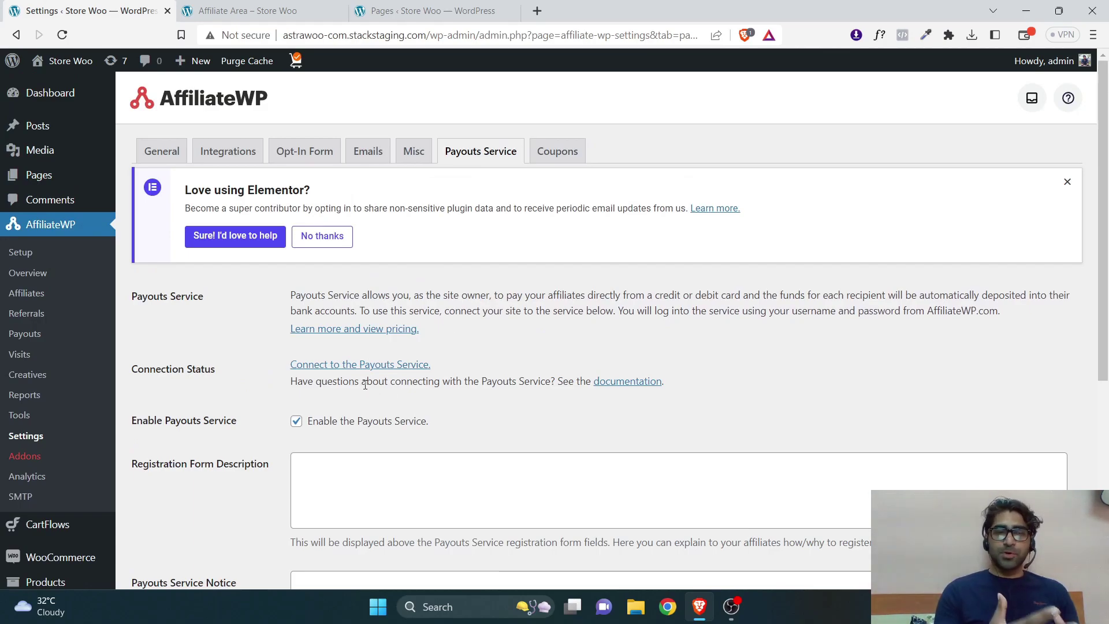
click(554, 155)
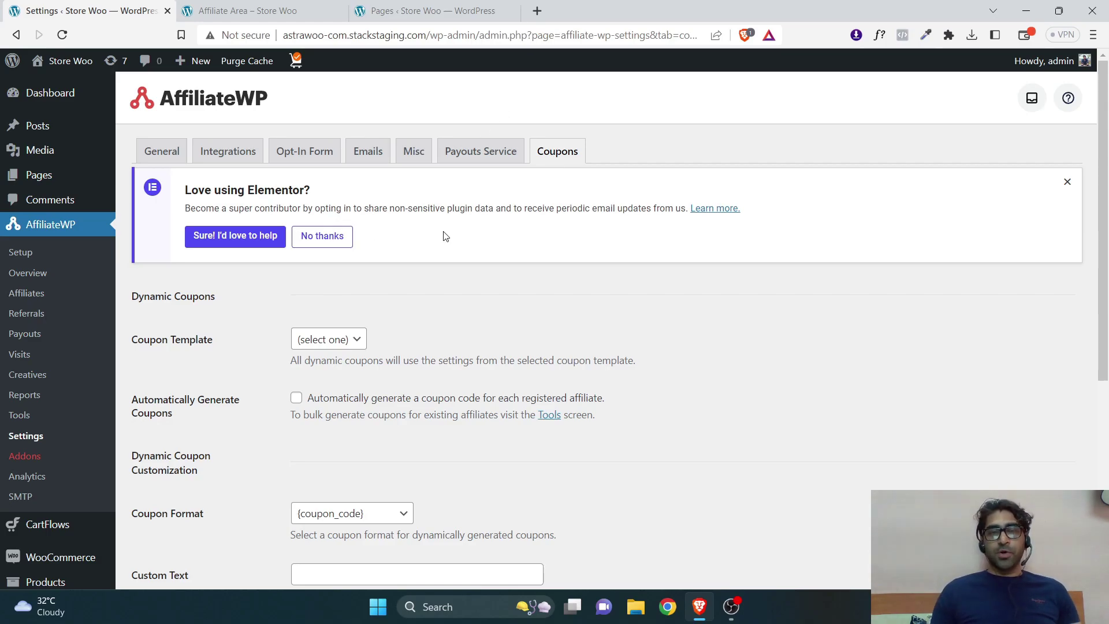
scroll(445, 235, down, 2)
scroll(444, 235, up, 2)
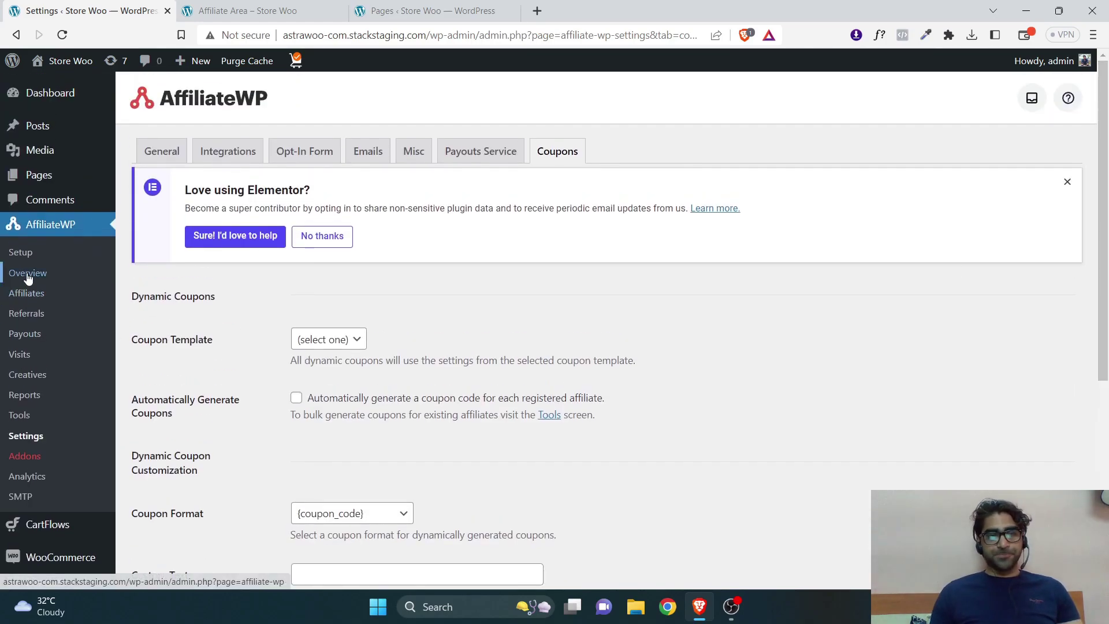
Step: Add yourself as the first affiliate from the AffiliateWP Setup Guide and look through the remaining setup tasks
click(28, 259)
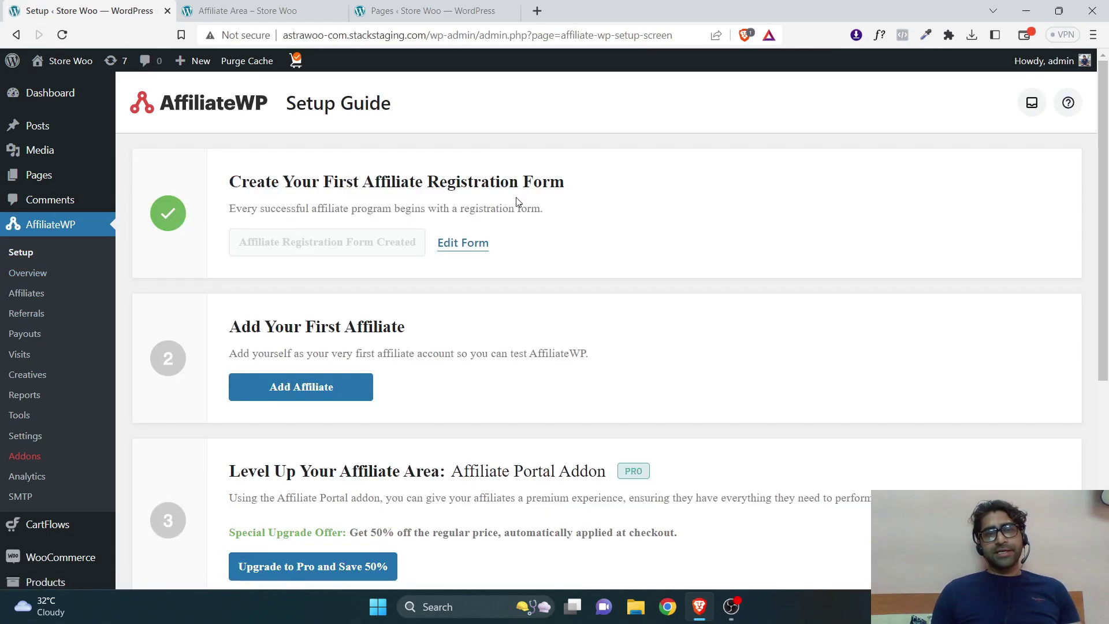
scroll(560, 255, down, 2)
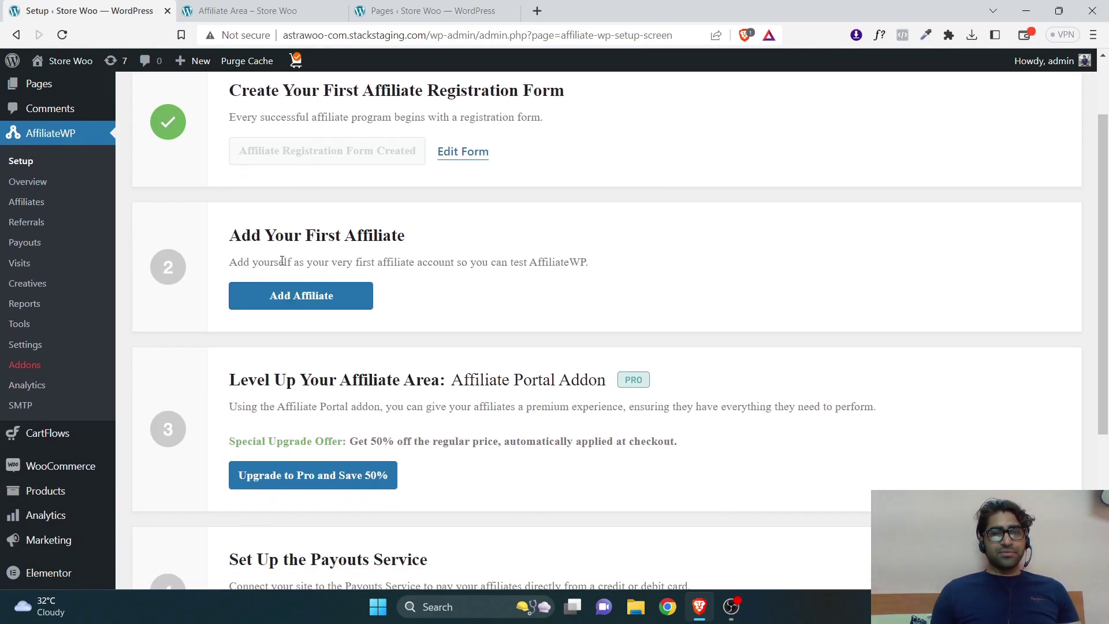
drag(328, 264, 455, 264)
click(284, 292)
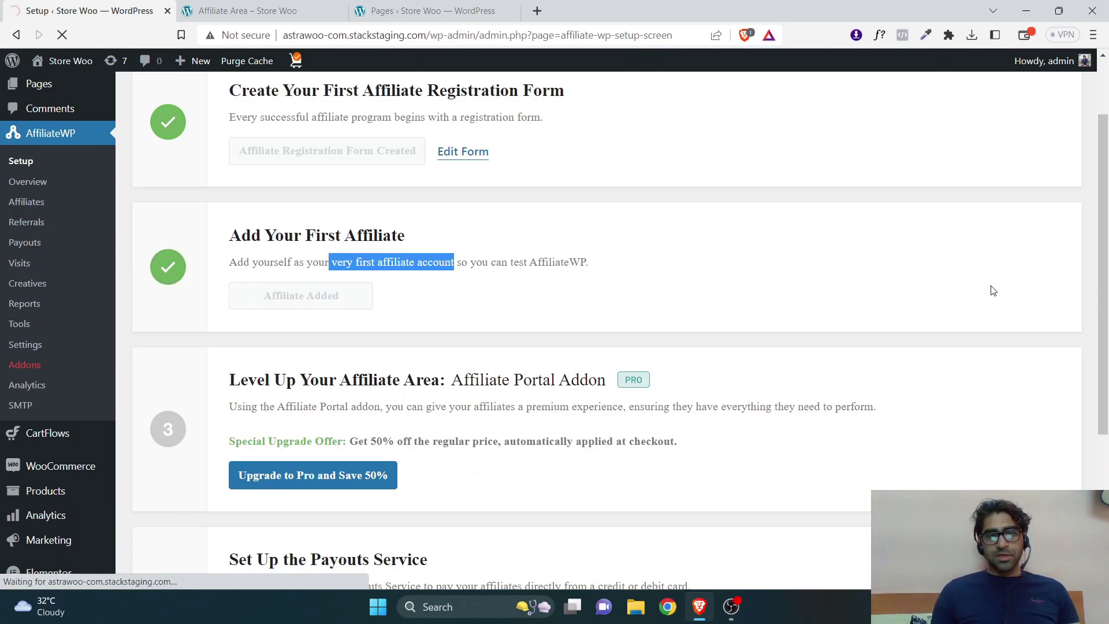
scroll(1105, 267, down, 10)
scroll(1105, 267, up, 10)
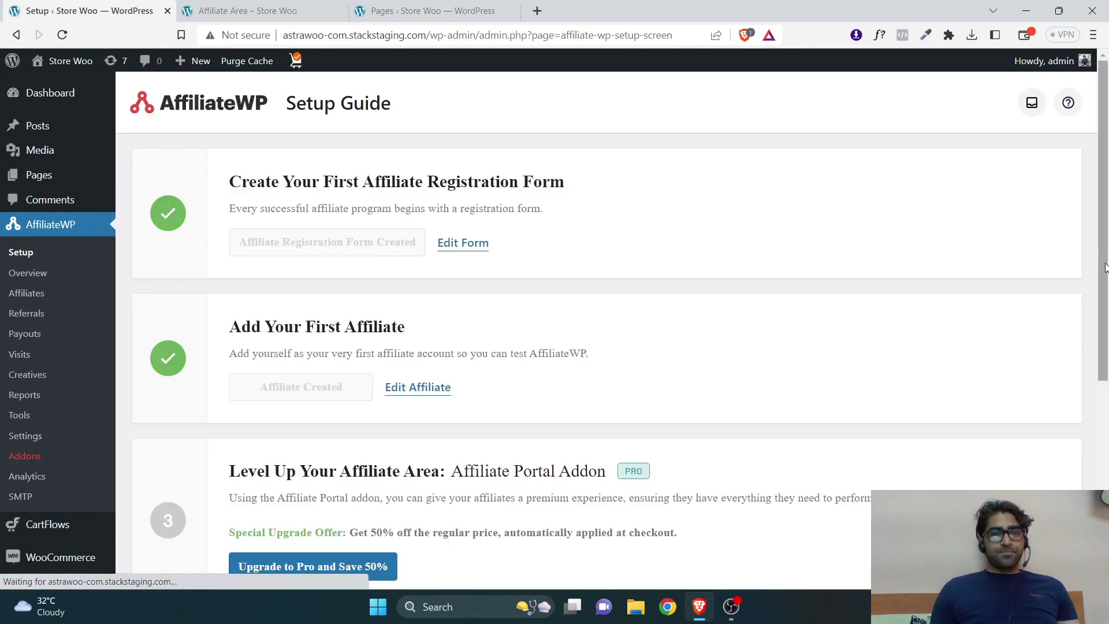
scroll(1105, 267, down, 5)
scroll(1105, 268, up, 2)
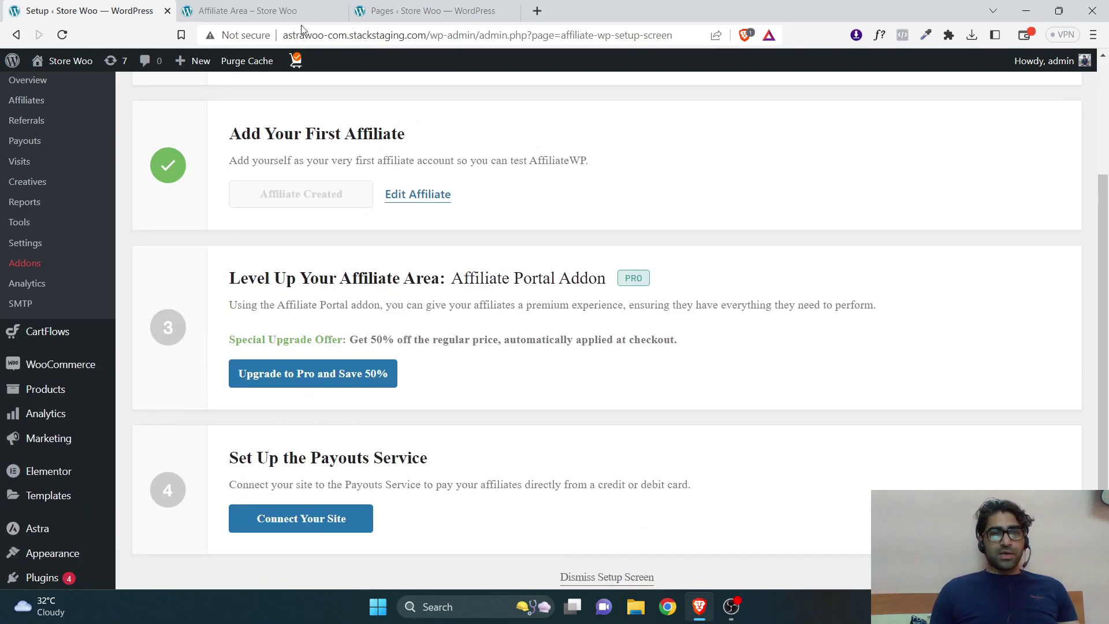
Step: Reload the storefront and open its Affiliate Area page to inspect the affiliate dashboard
click(295, 10)
key(F5)
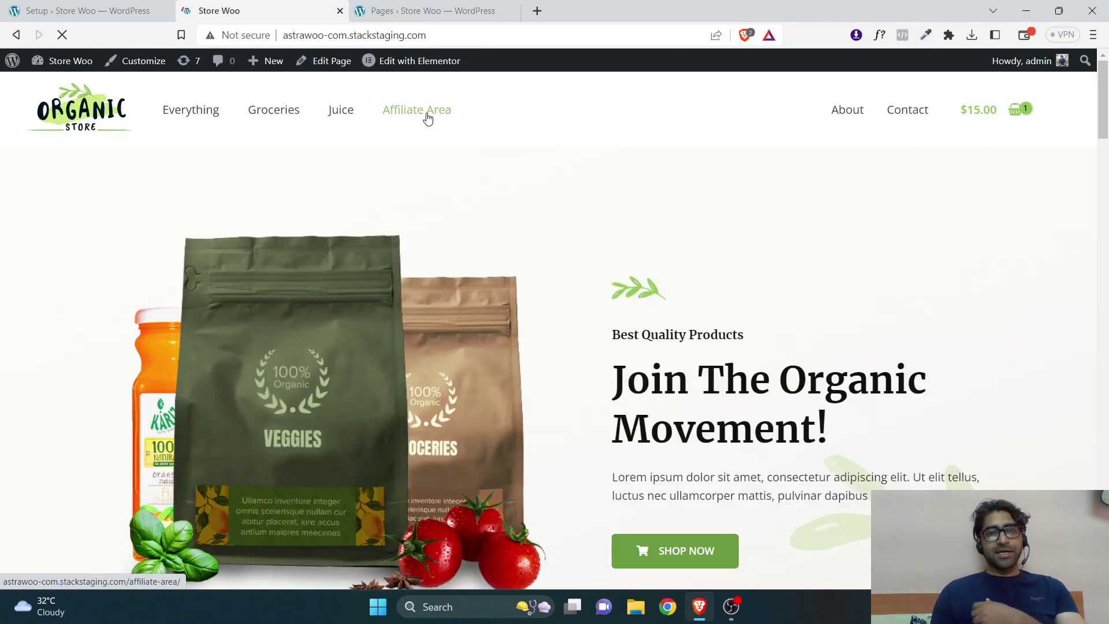
click(428, 116)
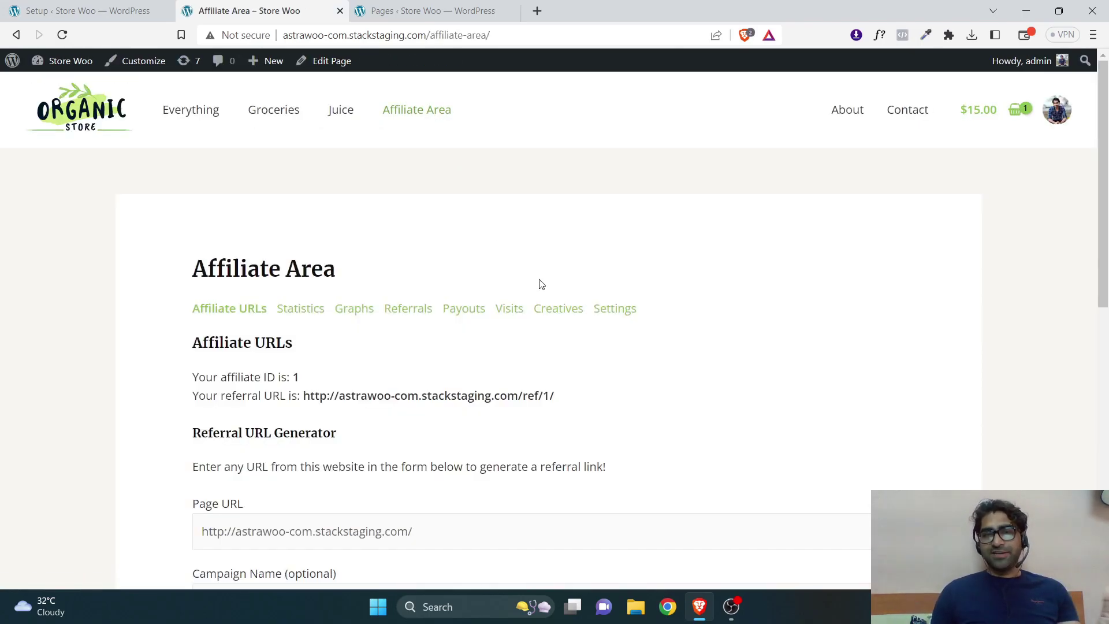
scroll(1106, 209, down, 5)
scroll(1106, 209, up, 5)
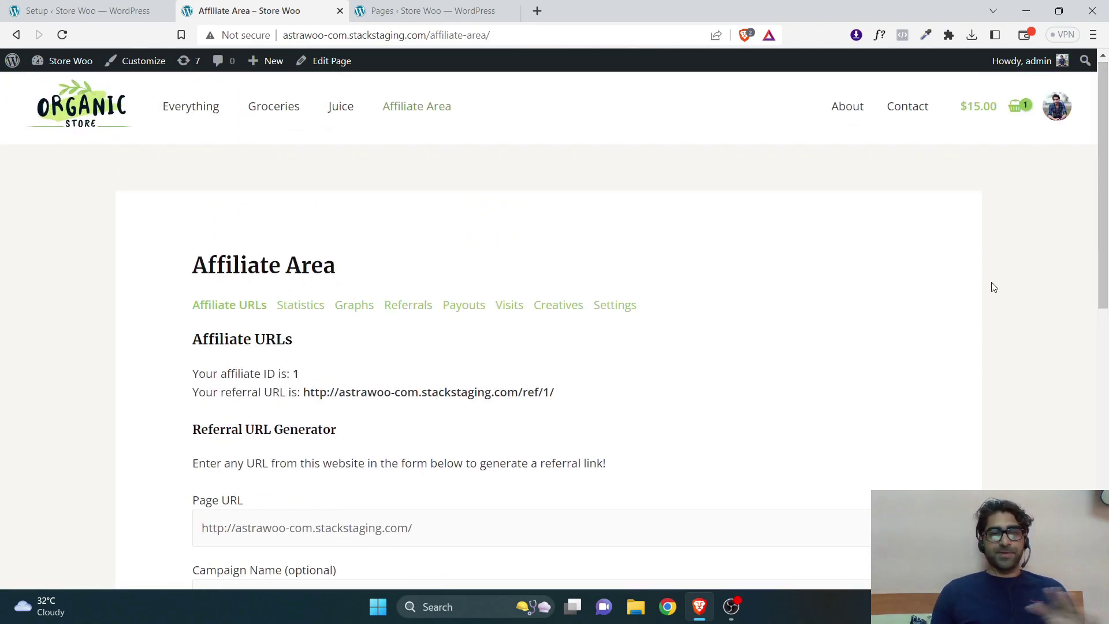
Step: Open the store's Everything page in a new tab and copy its address for the Referral URL Generator
scroll(1106, 167, down, 3)
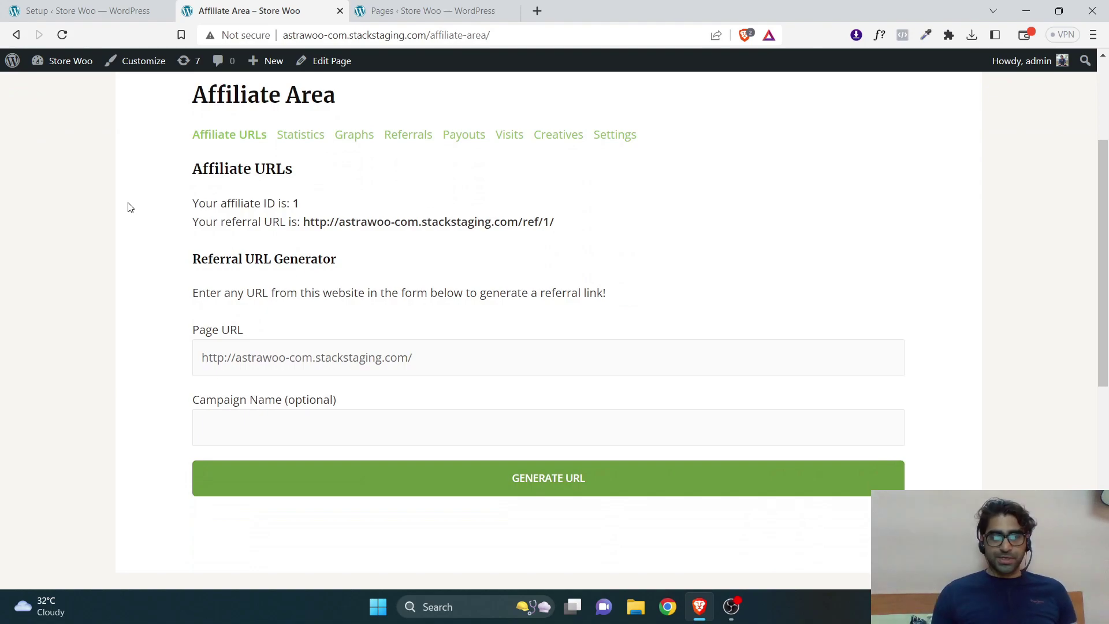
click(261, 357)
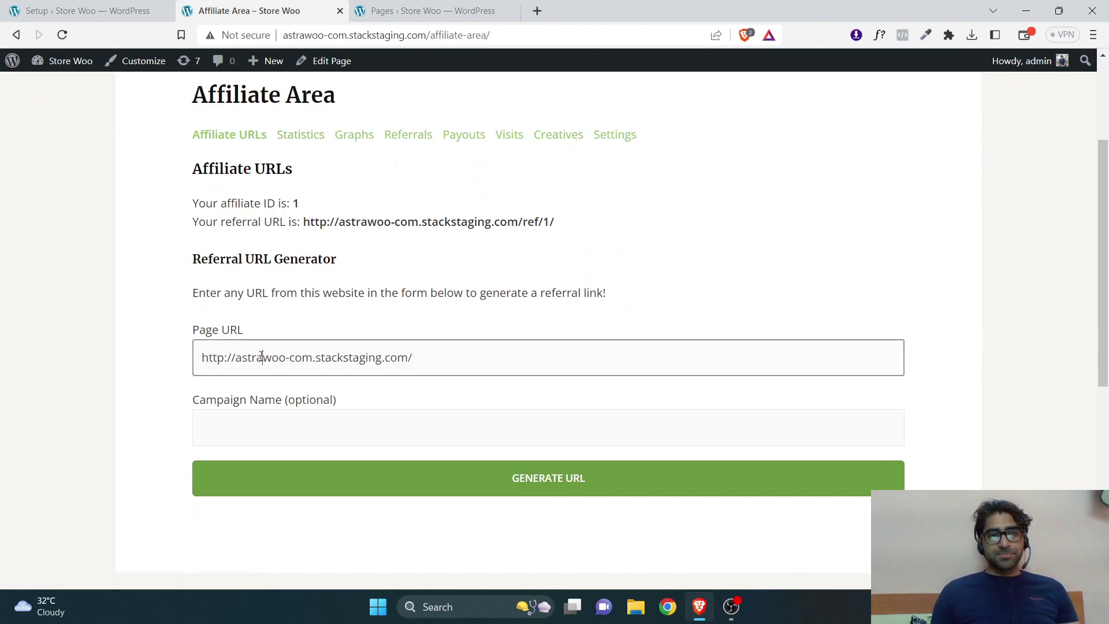
key(ctrl+a)
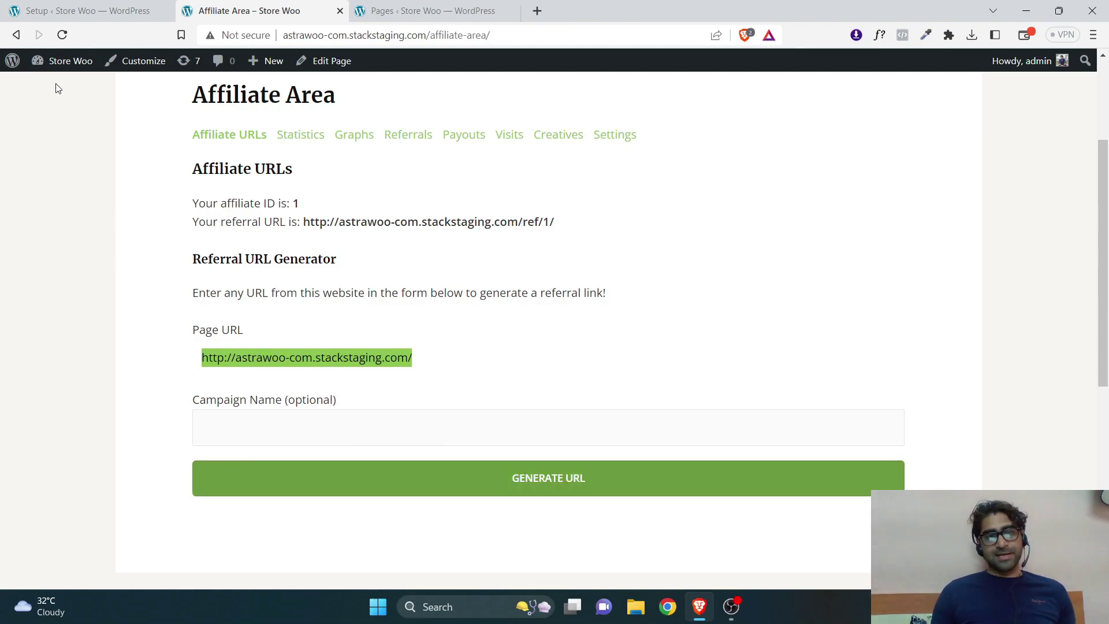
scroll(1065, 250, up, 3)
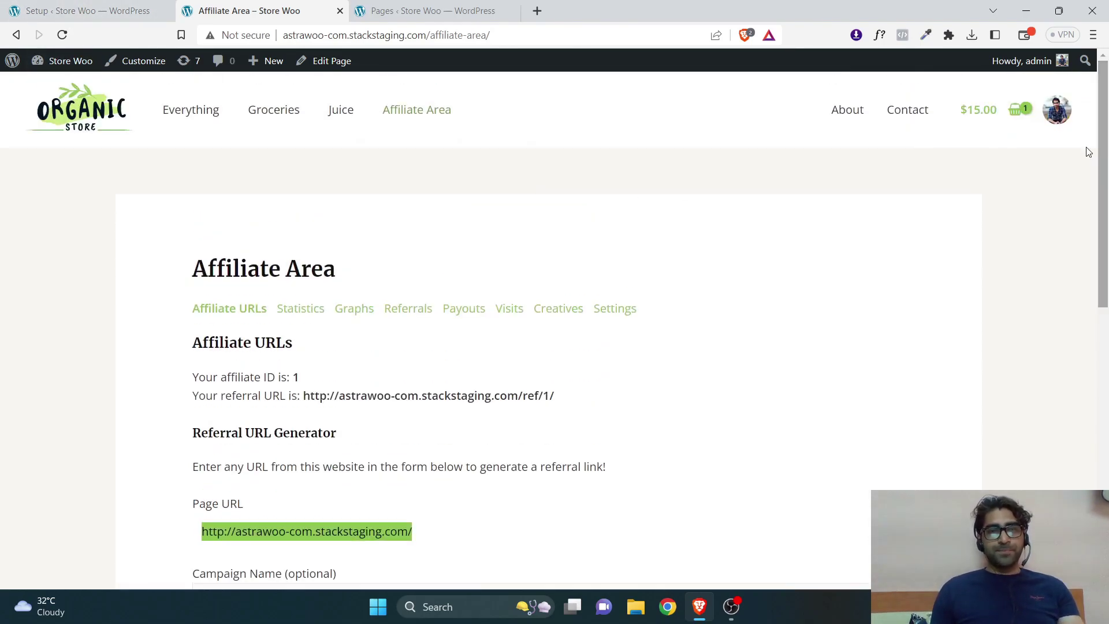
right_click(165, 114)
click(194, 117)
click(389, 11)
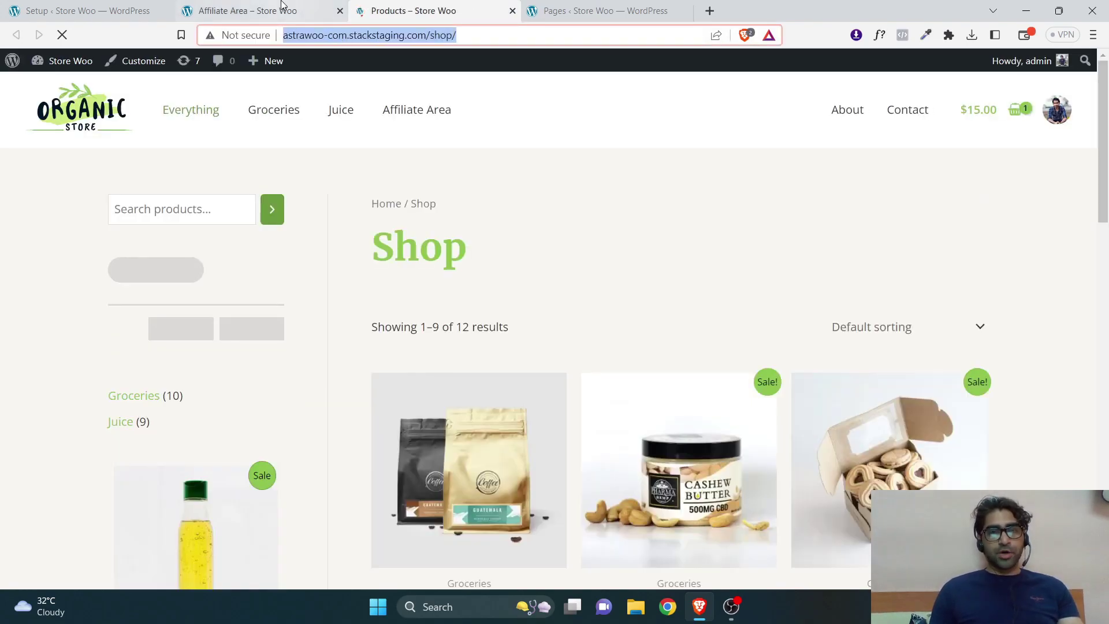
click(283, 10)
scroll(1104, 321, down, 2)
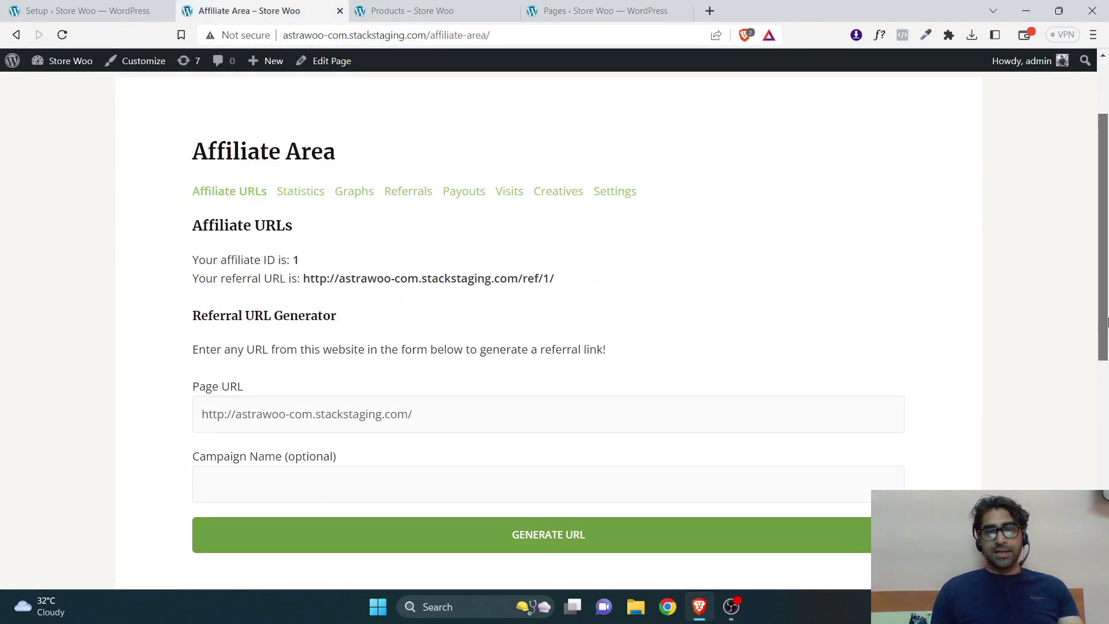
scroll(1104, 322, down, 3)
drag(437, 212, 19, 230)
text(http://astrawoo-com.stackstaging.com/shop/)
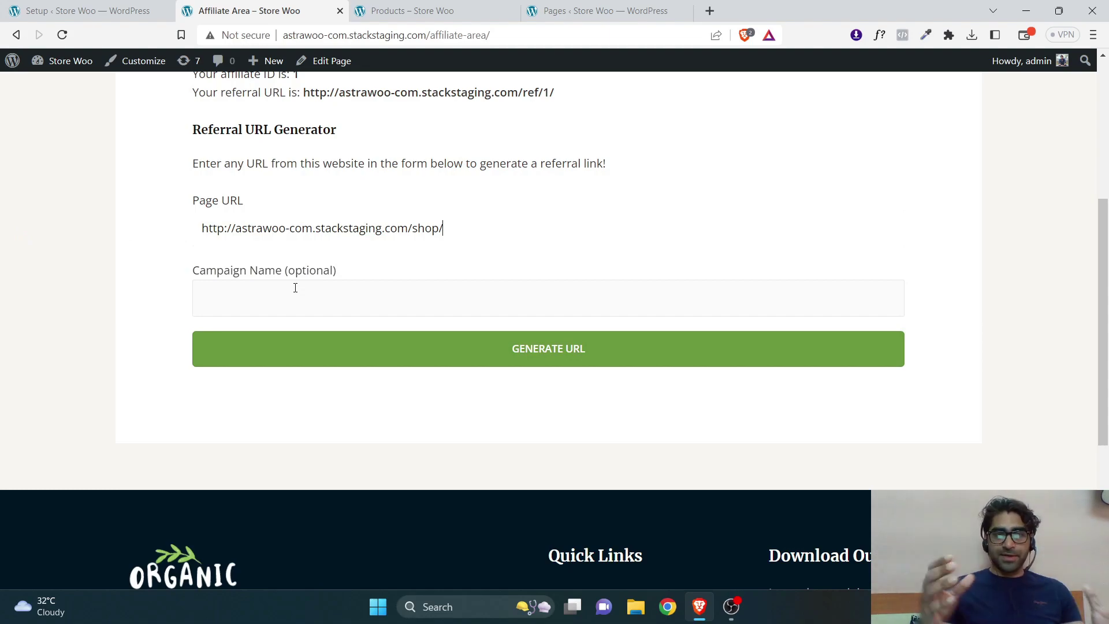
click(443, 346)
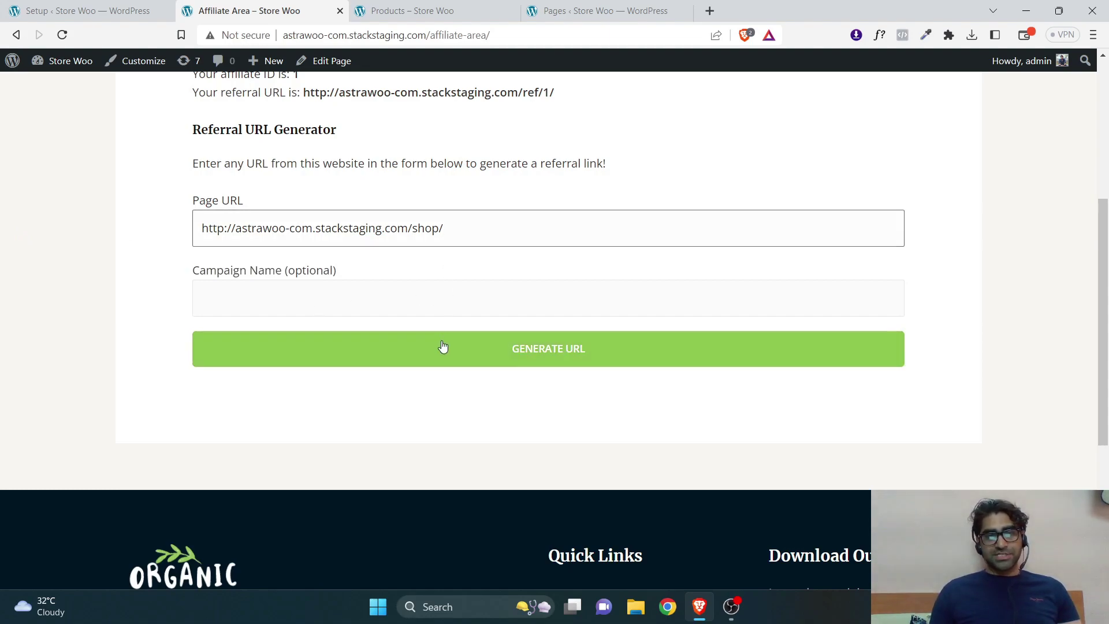
Step: Copy the generated shop referral URL and visit it in a private browser window, closing that window when done
triple_click(369, 368)
key(ctrl+c)
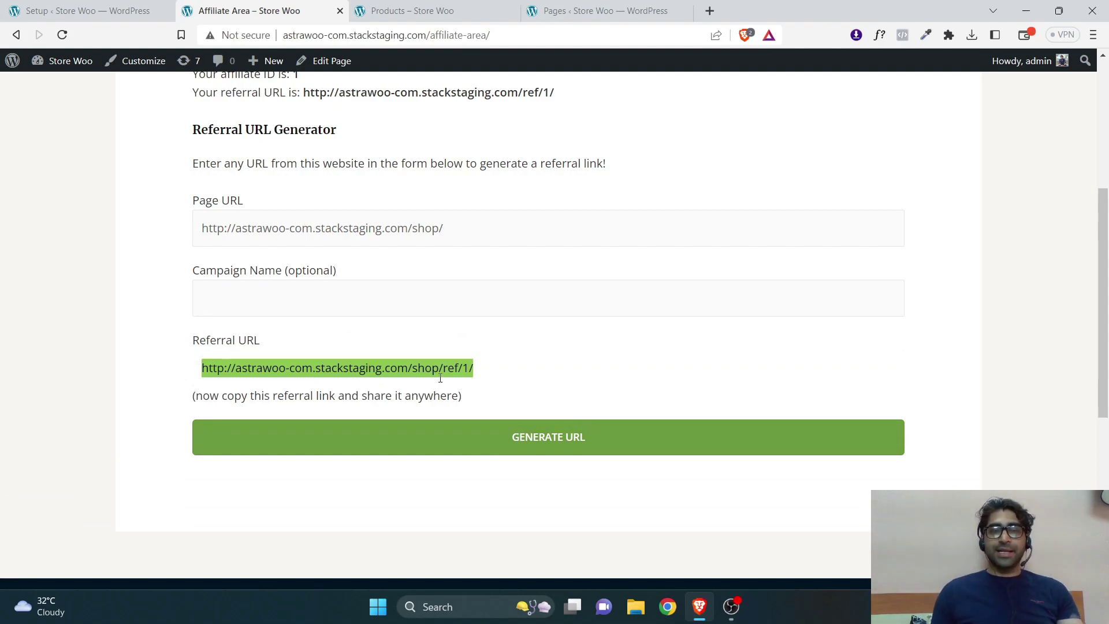
right_click(702, 607)
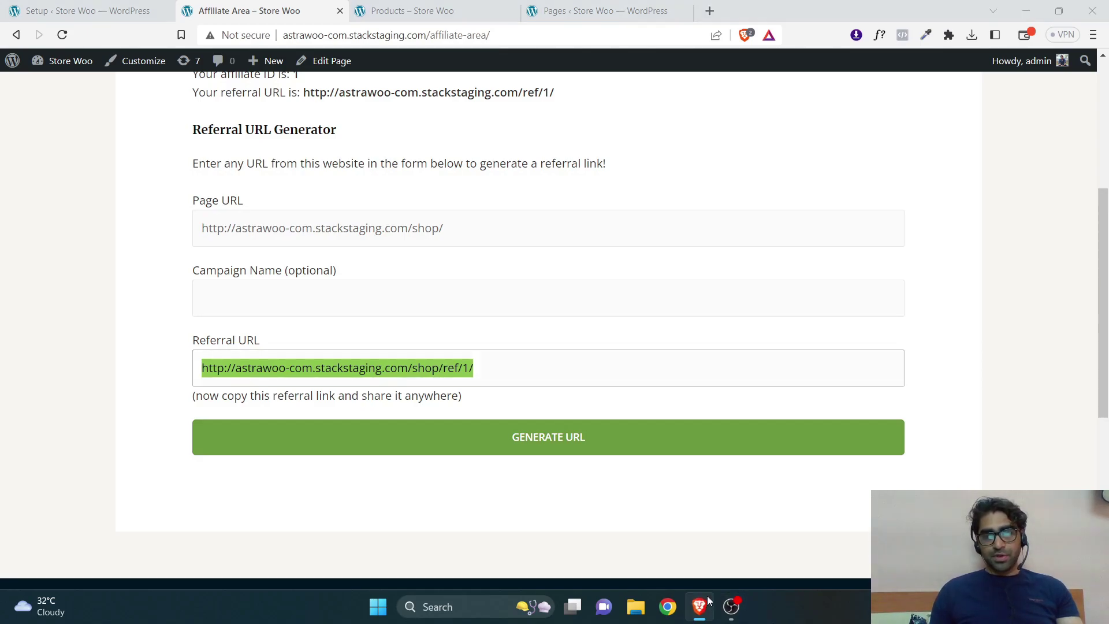
click(706, 492)
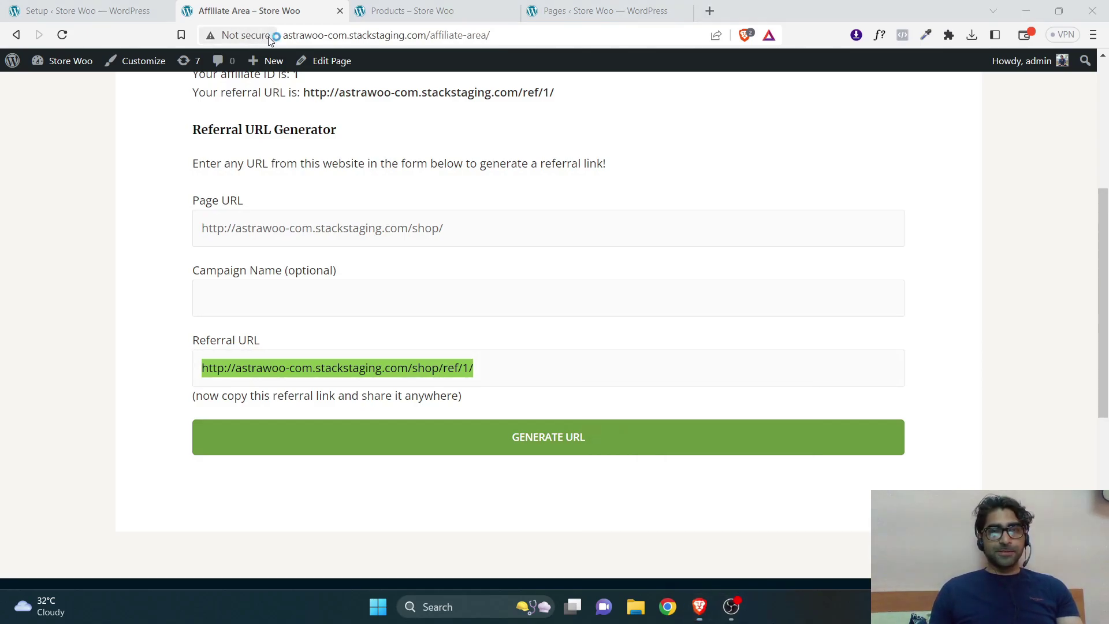
key(ctrl+v)
key(Return)
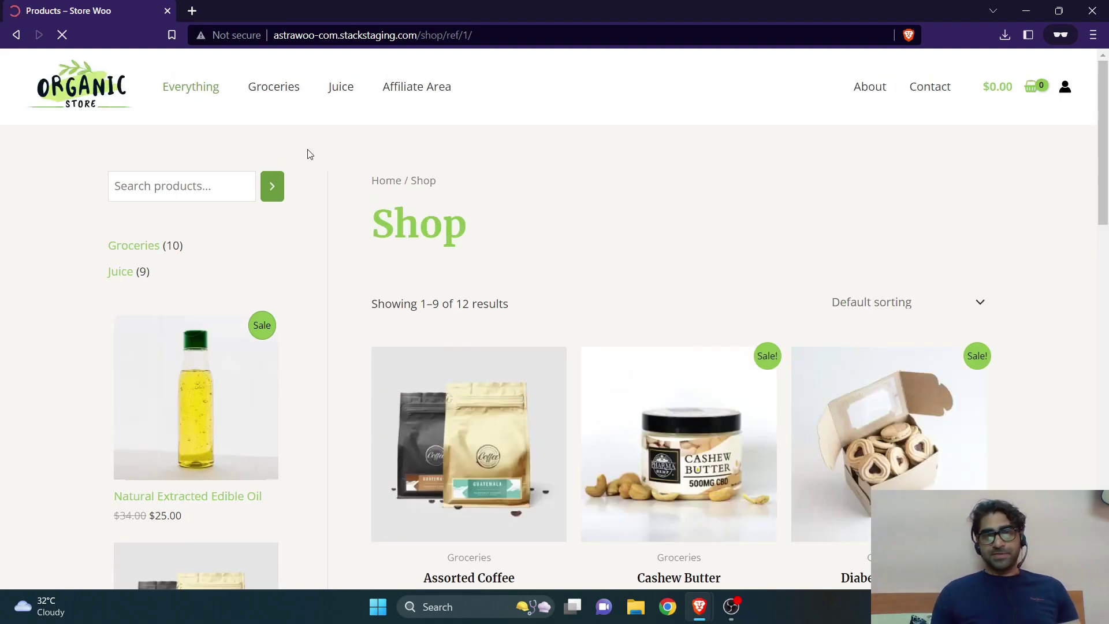
click(458, 35)
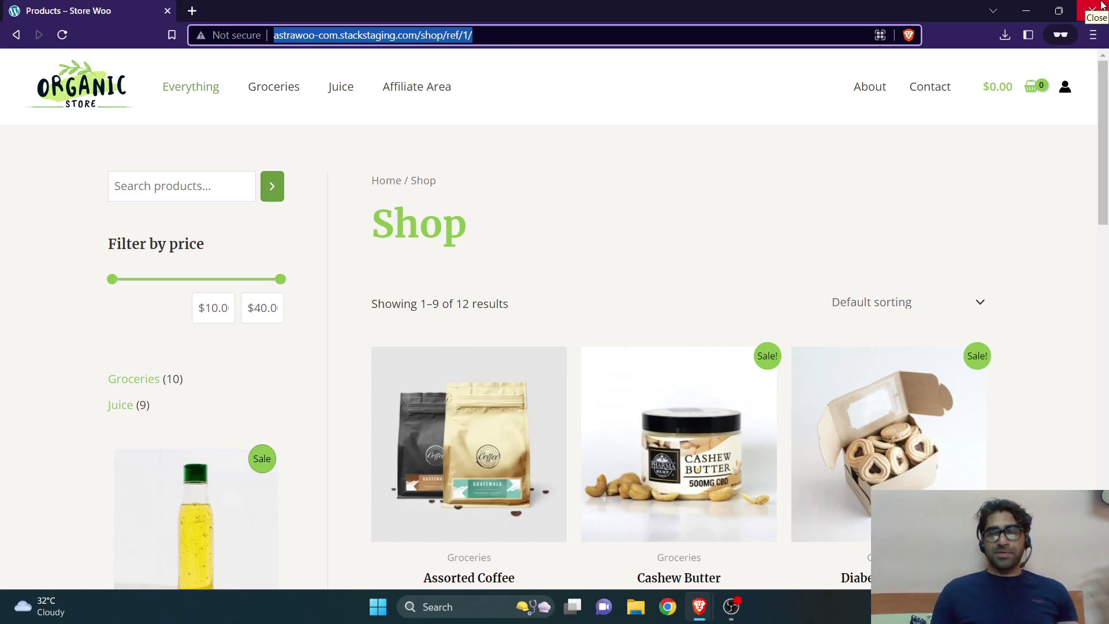
click(1101, 4)
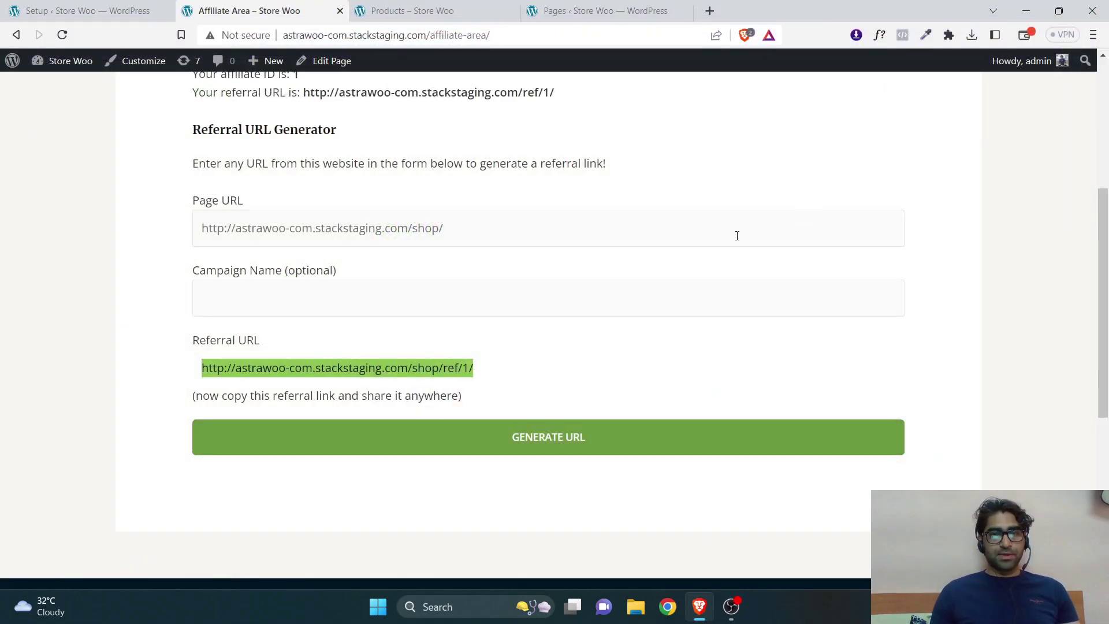
Step: Examine the affiliate's Statistics in the Affiliate Area, including visits, paid and unpaid referrals, and earnings
scroll(755, 256, up, 5)
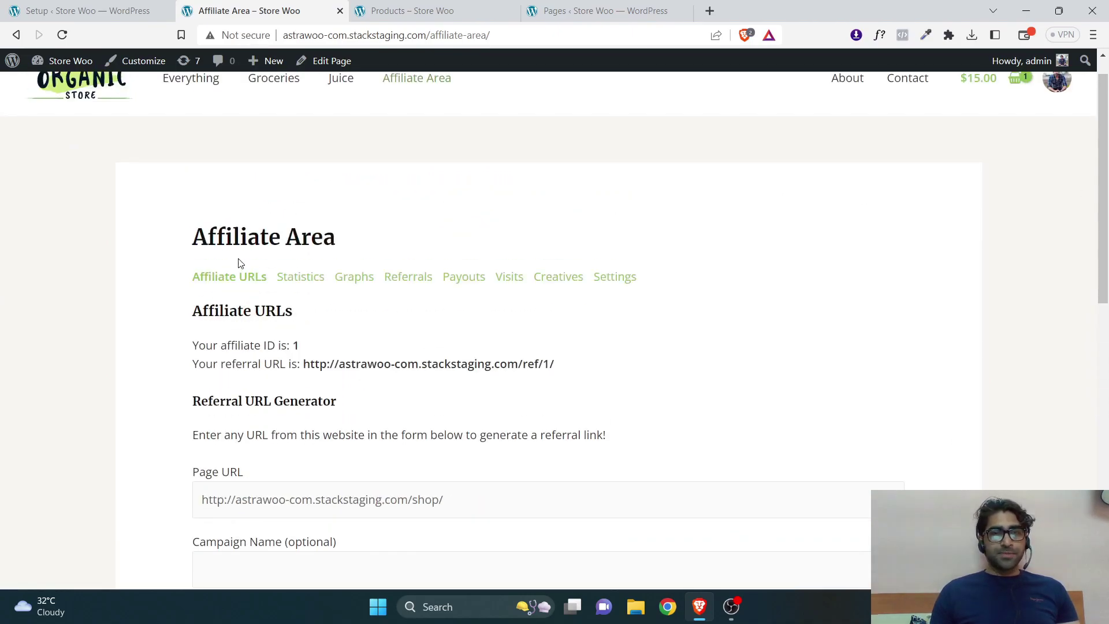
click(298, 278)
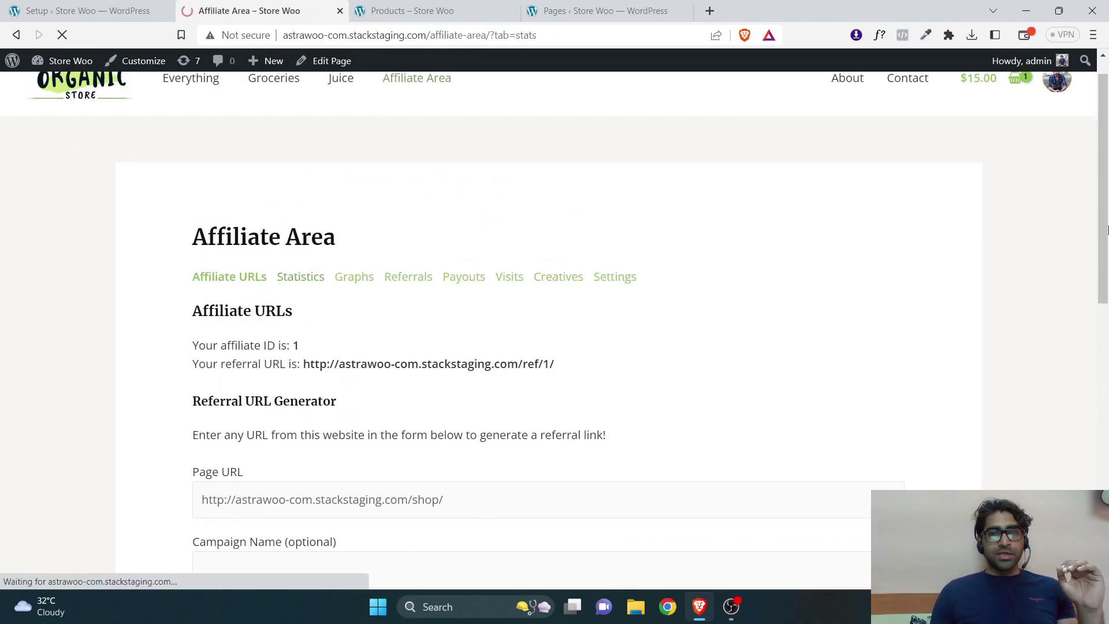
scroll(576, 319, down, 1)
double_click(610, 334)
double_click(622, 308)
click(615, 349)
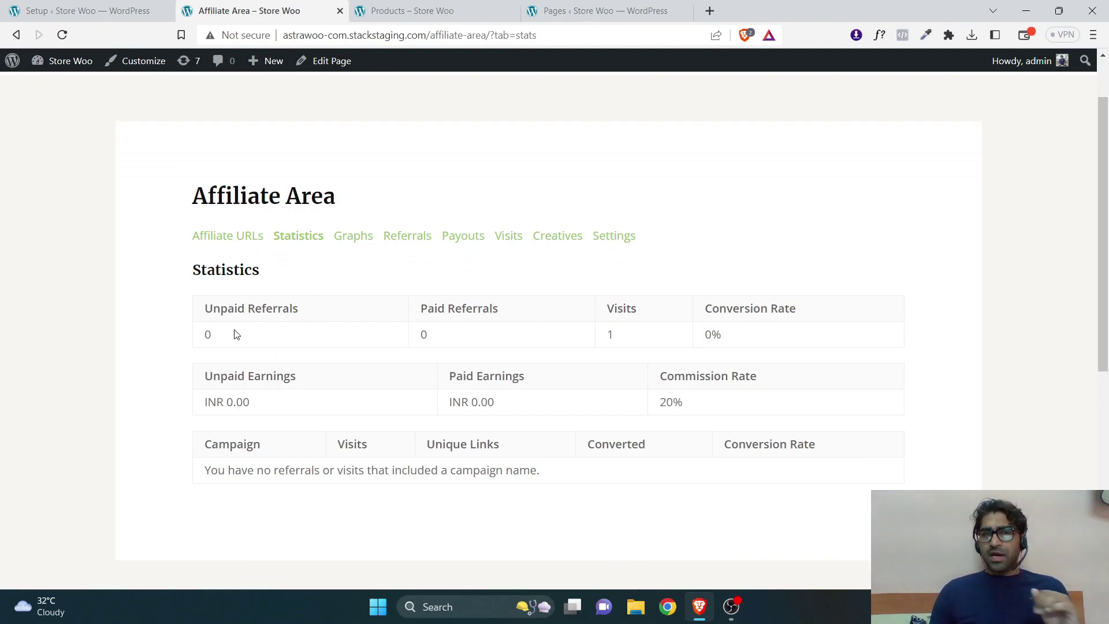
double_click(423, 334)
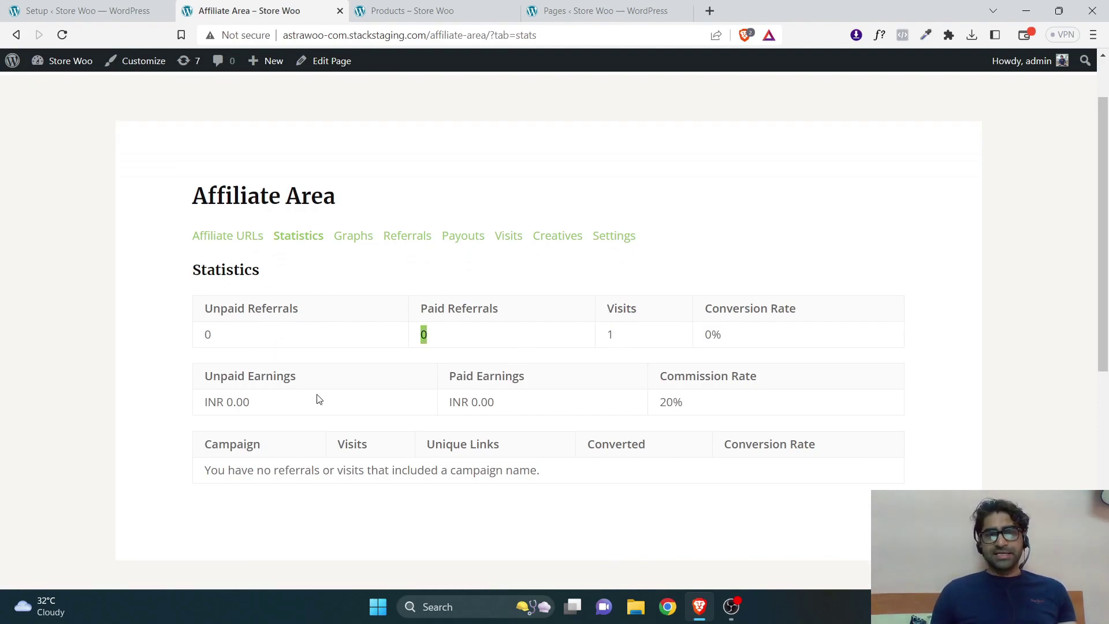
Step: Look through the referral graphs, the Referrals list and the Referral Payouts in the Affiliate Area
click(369, 240)
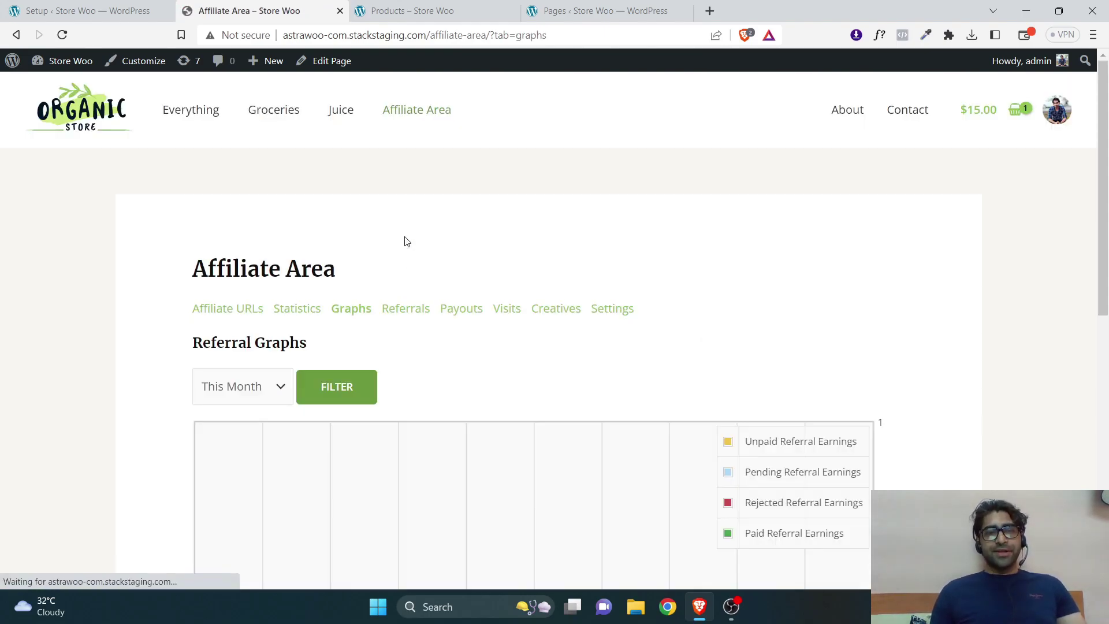
click(404, 314)
scroll(1107, 251, down, 1)
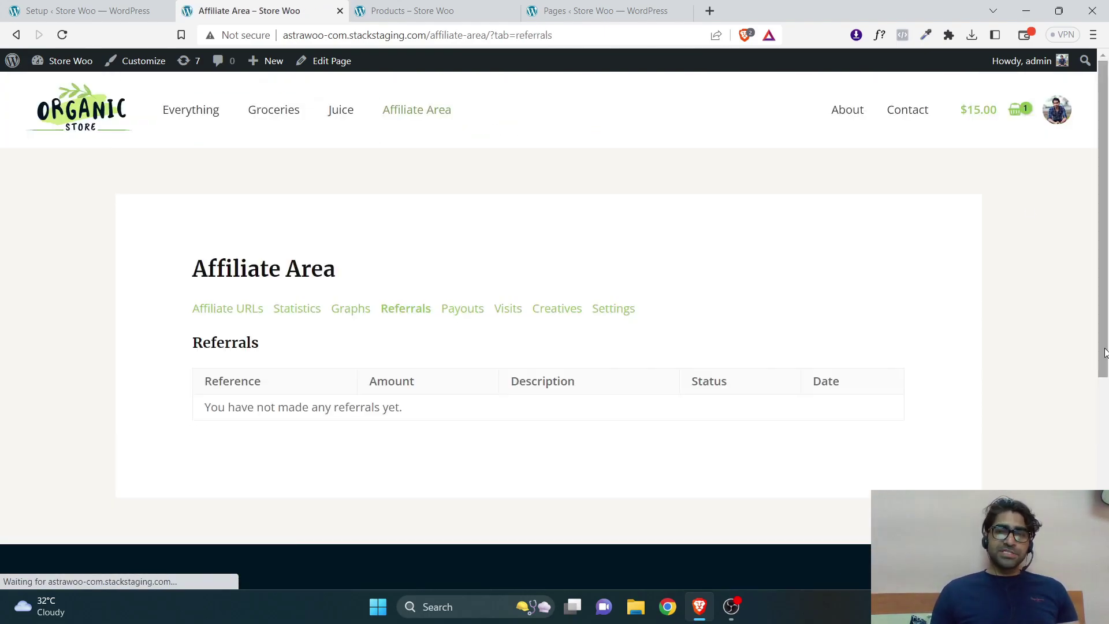
scroll(617, 296, down, 1)
click(467, 265)
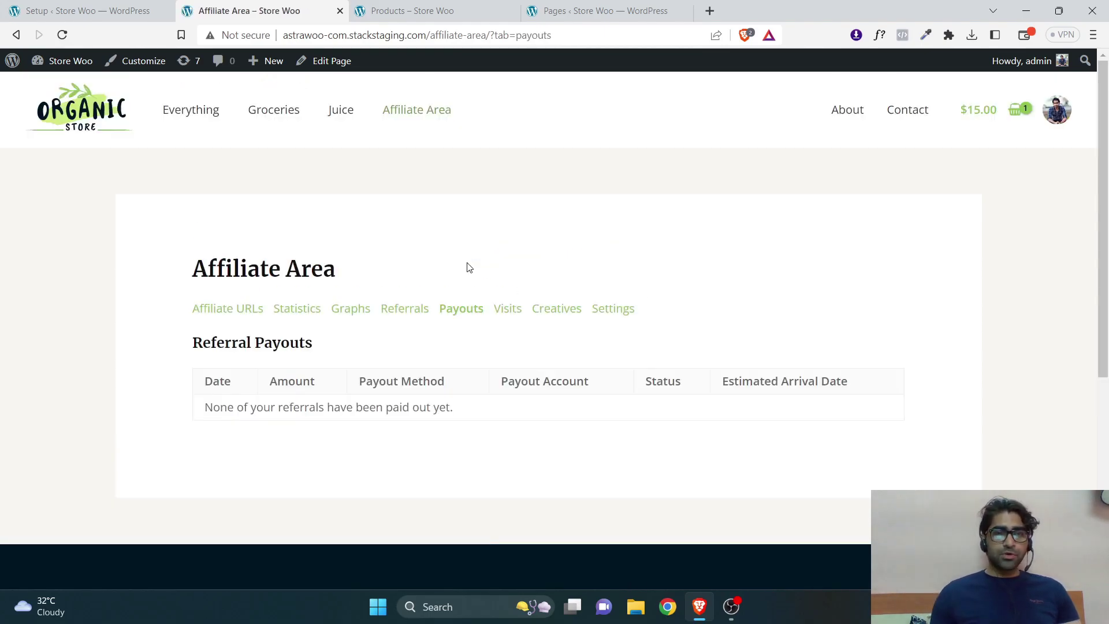
Step: Check the Visits list in the Affiliate Area for the recorded URL, referring source, conversion status and date
click(497, 314)
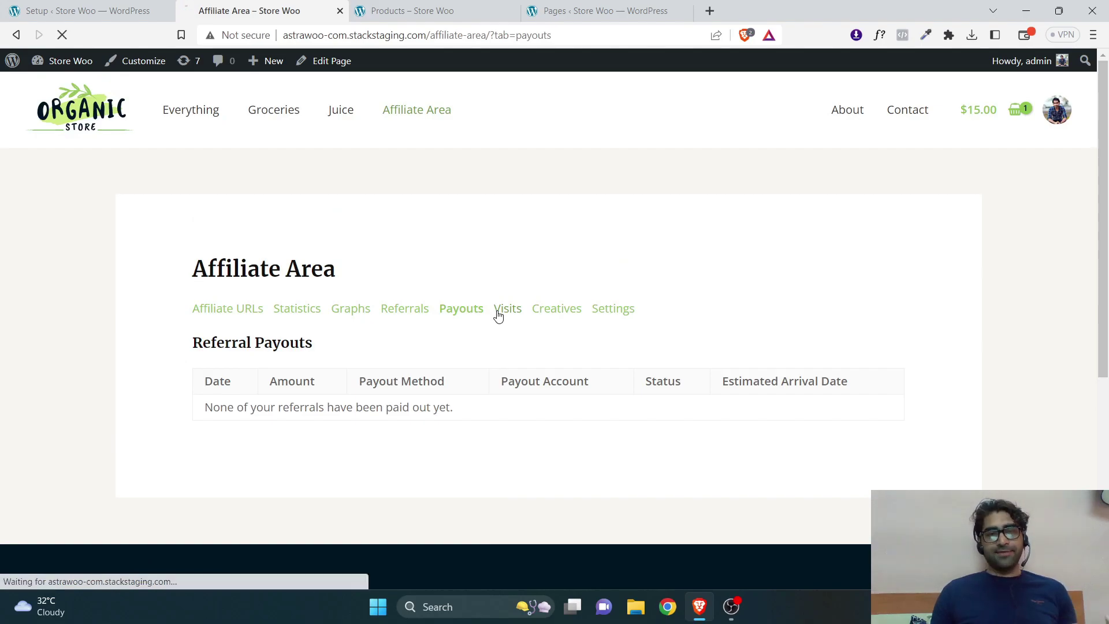
scroll(1065, 213, down, 1)
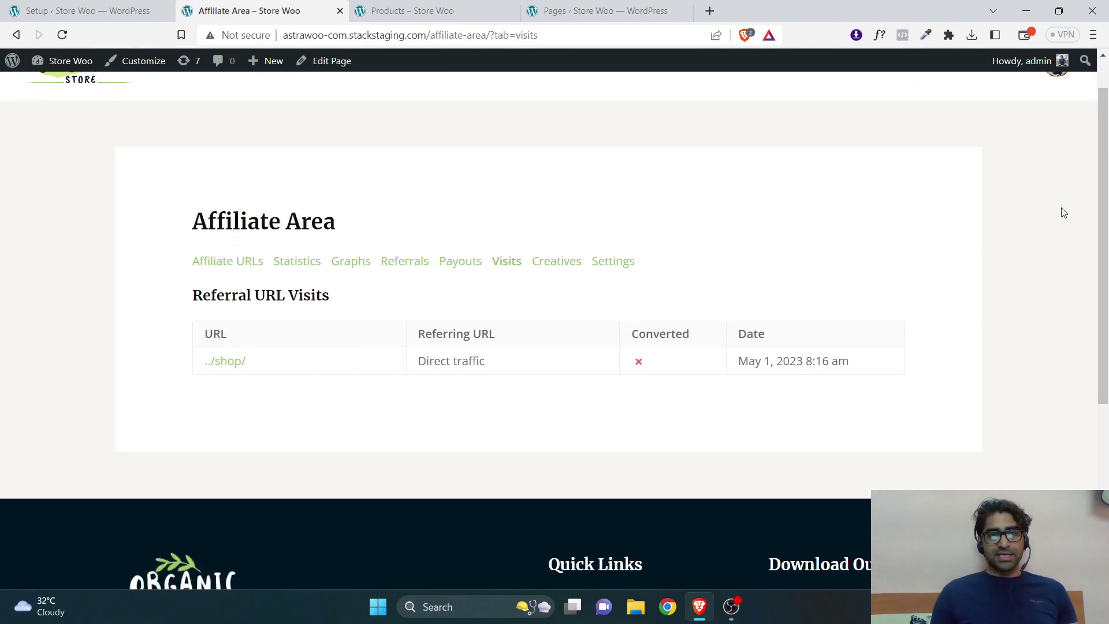
drag(514, 372, 404, 368)
triple_click(775, 368)
click(840, 375)
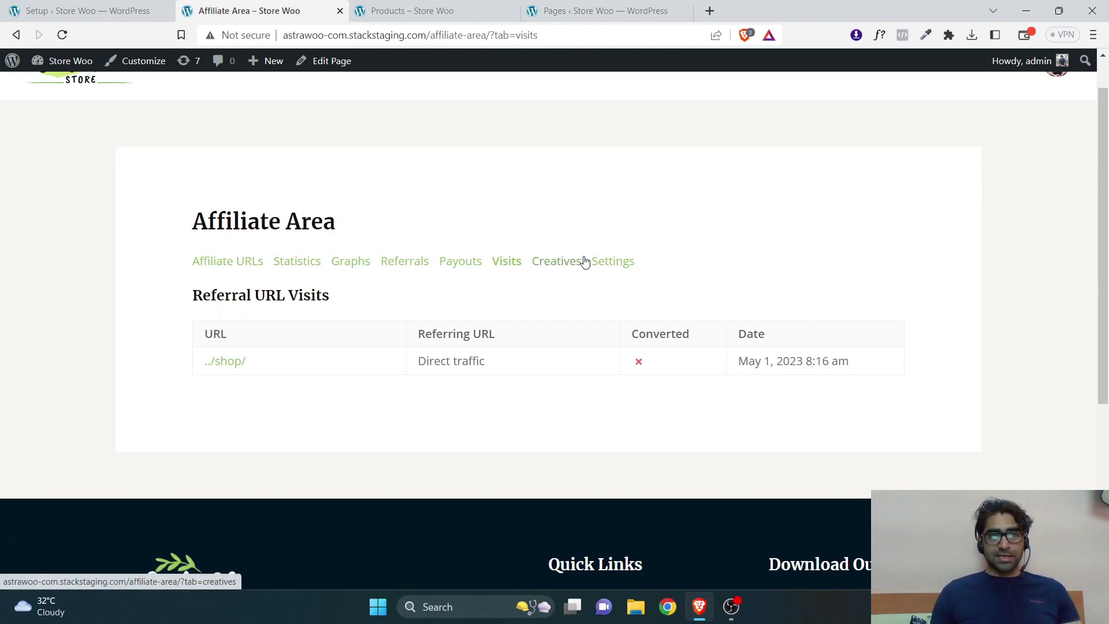
Step: Inspect the Affiliate Area's creatives and its payment email and notification settings, and return to the store's home page
click(539, 265)
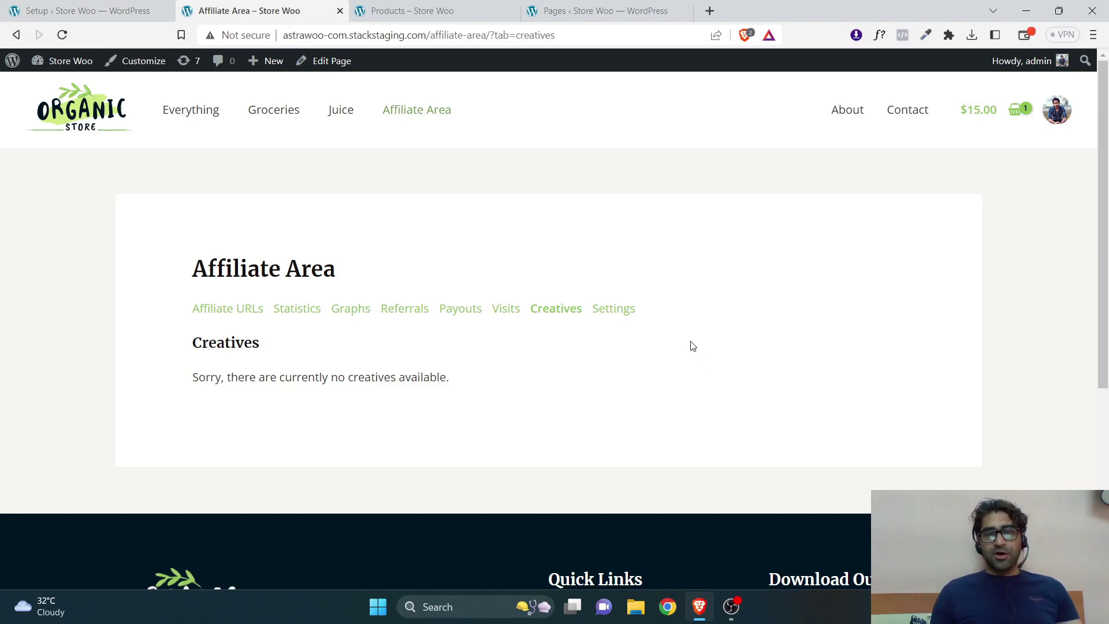
click(613, 309)
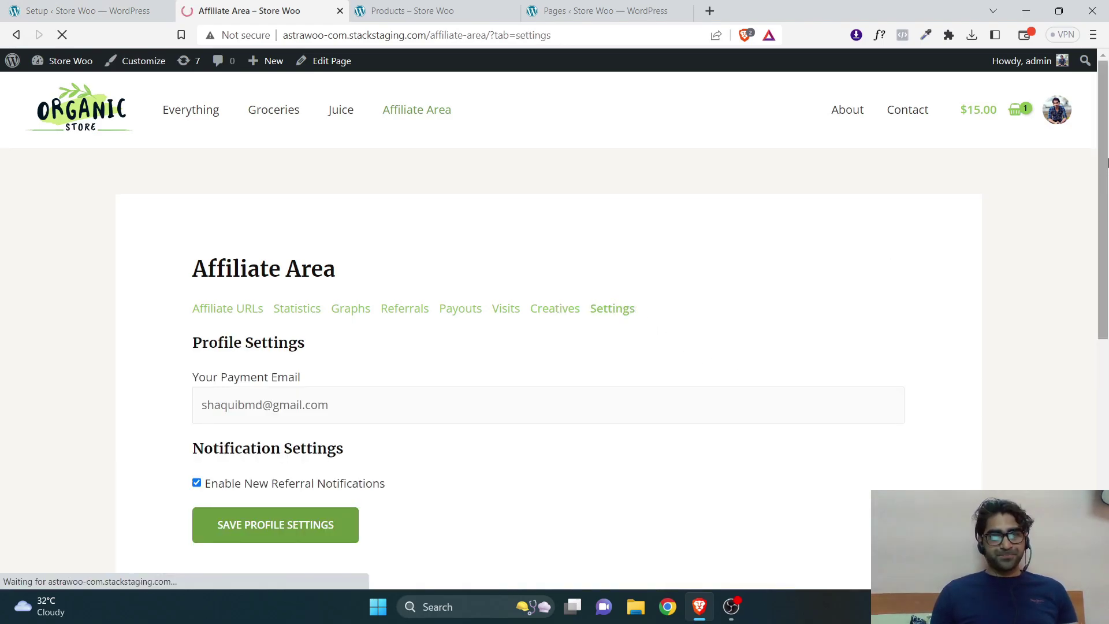
scroll(343, 241, down, 2)
triple_click(357, 306)
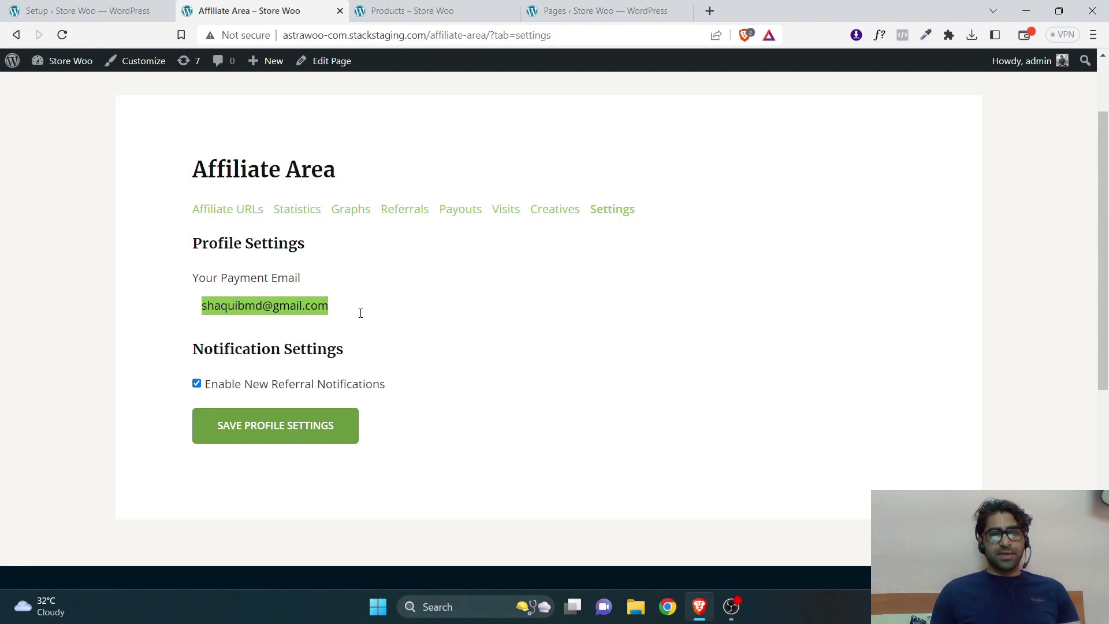
click(255, 426)
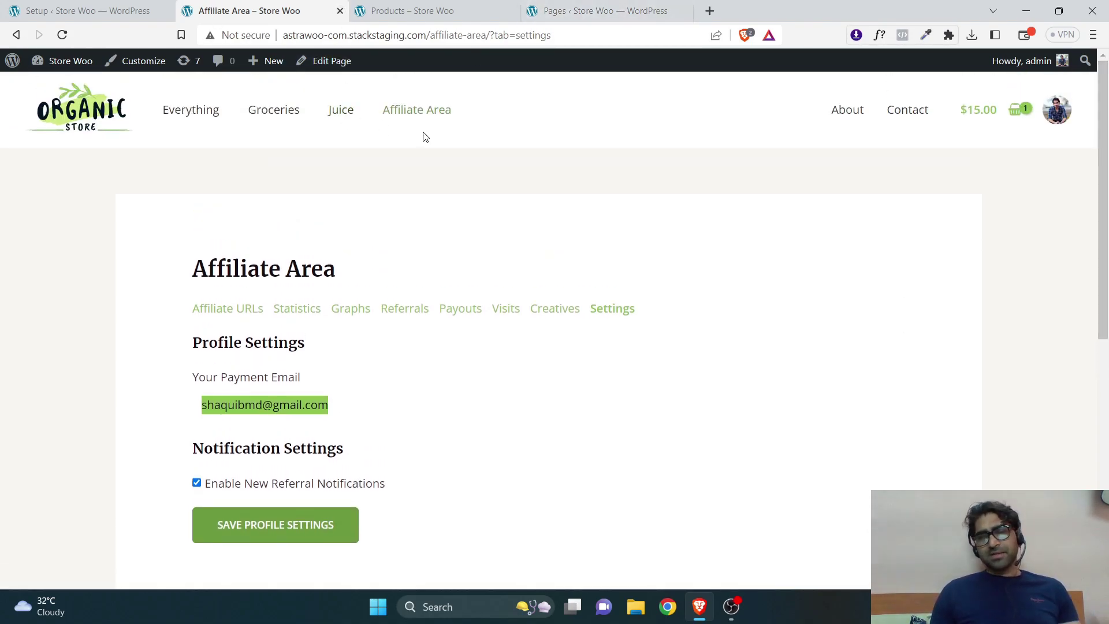
click(45, 134)
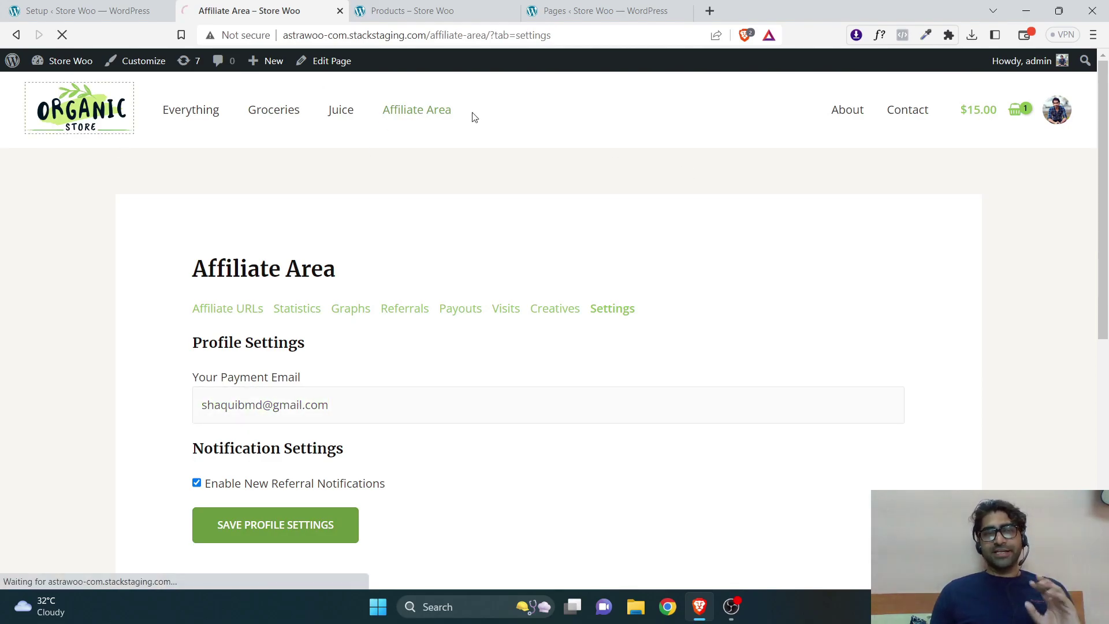
Step: Review the AffiliateWP Overview in the WordPress admin for totals, top affiliates and referral visits, and open the Affiliates list
click(48, 4)
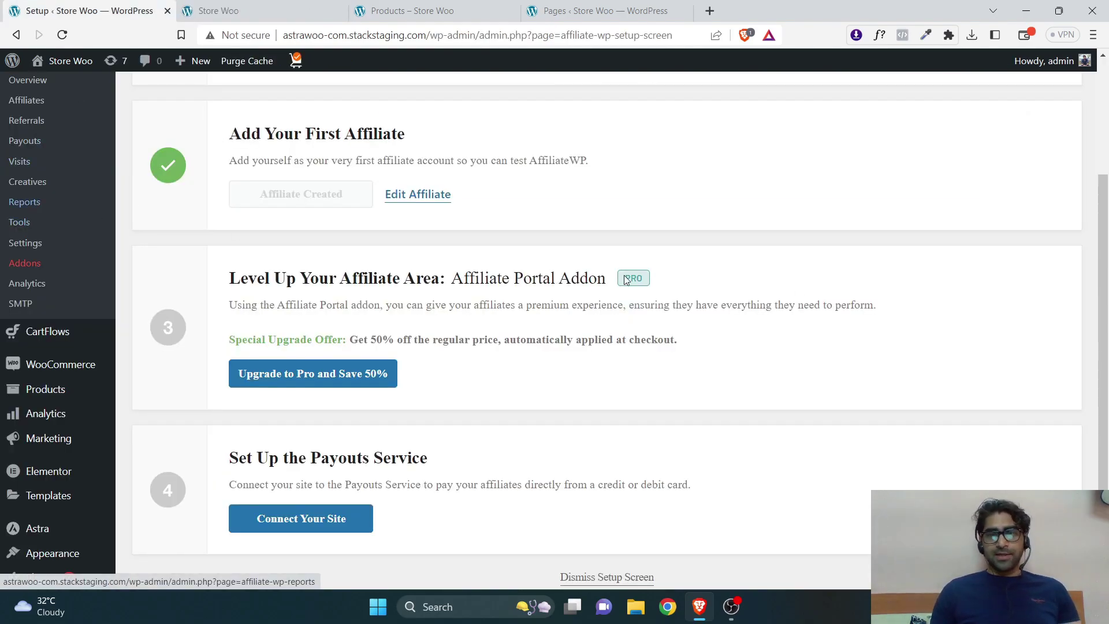
scroll(1107, 215, up, 2)
scroll(1106, 216, up, 1)
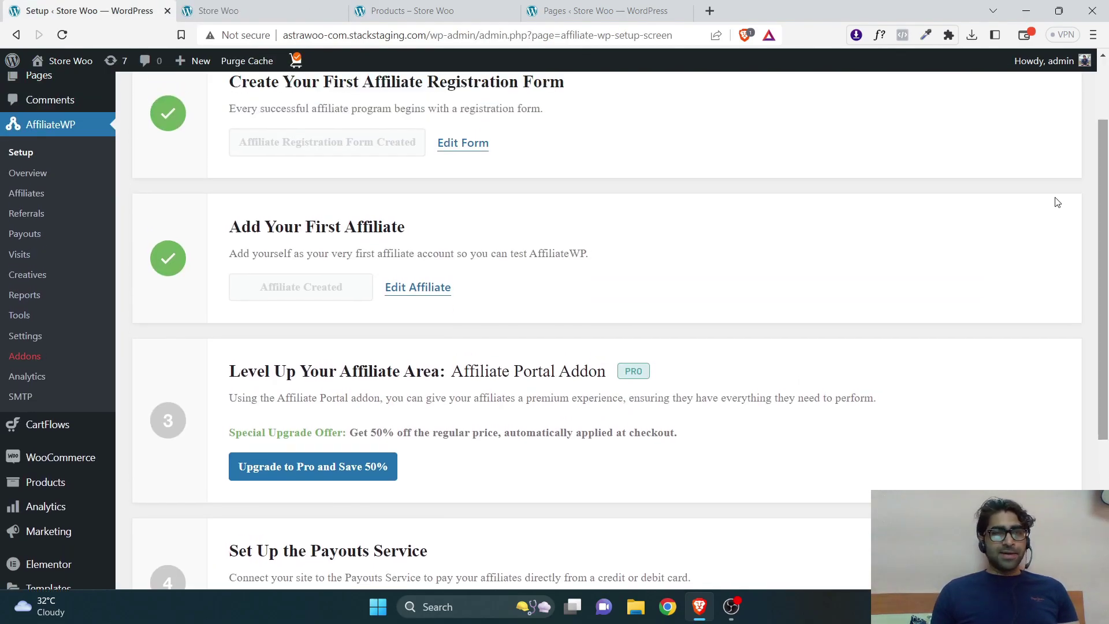
click(30, 177)
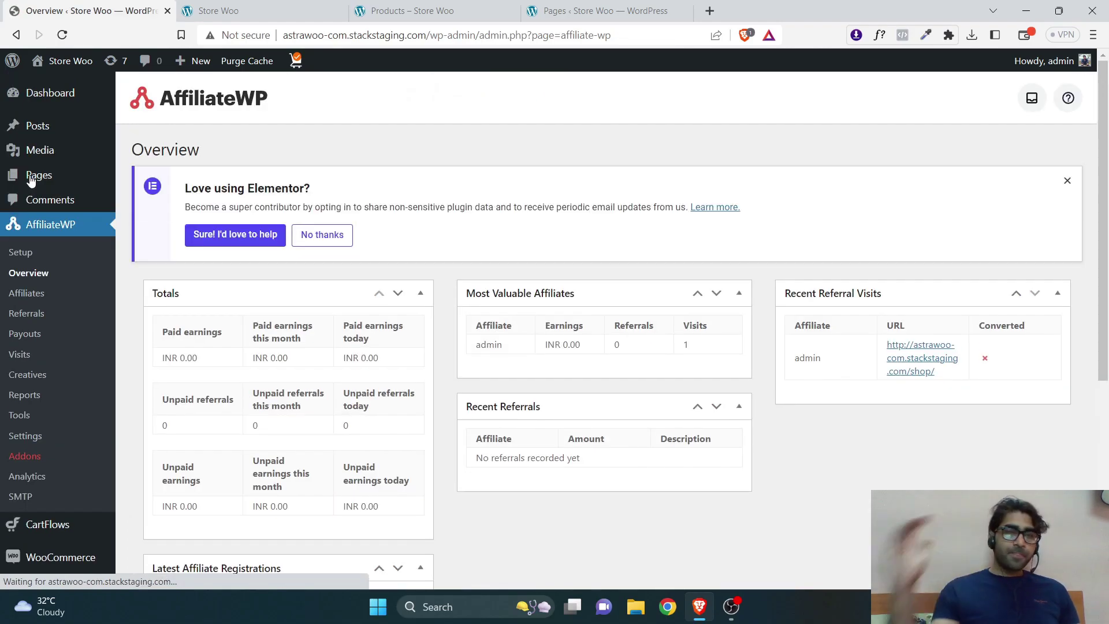
scroll(736, 386, down, 1)
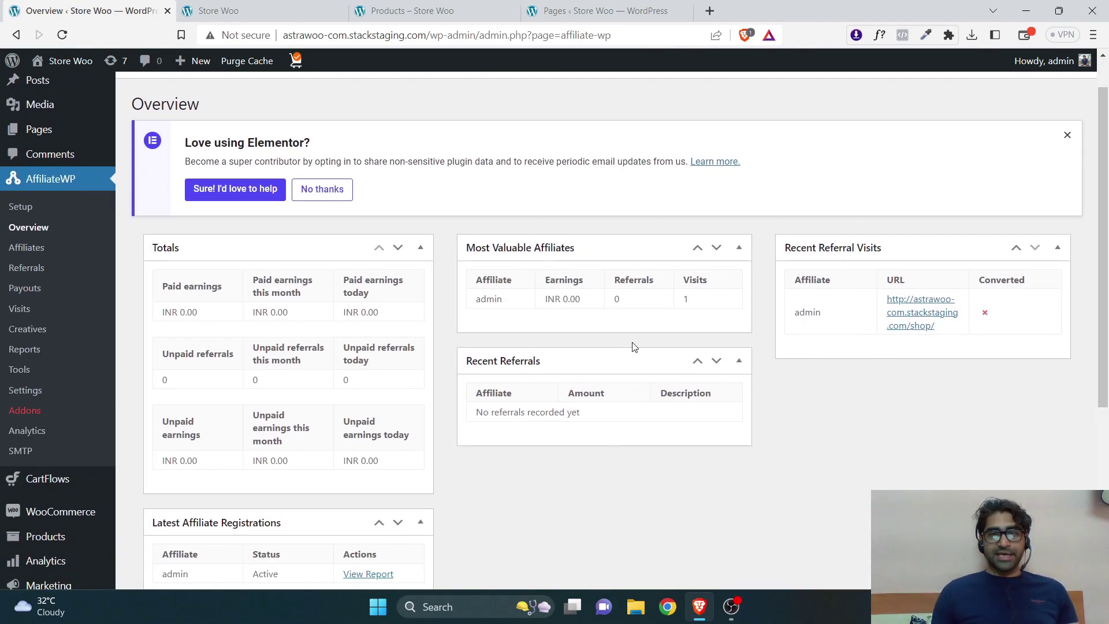
scroll(975, 317, down, 1)
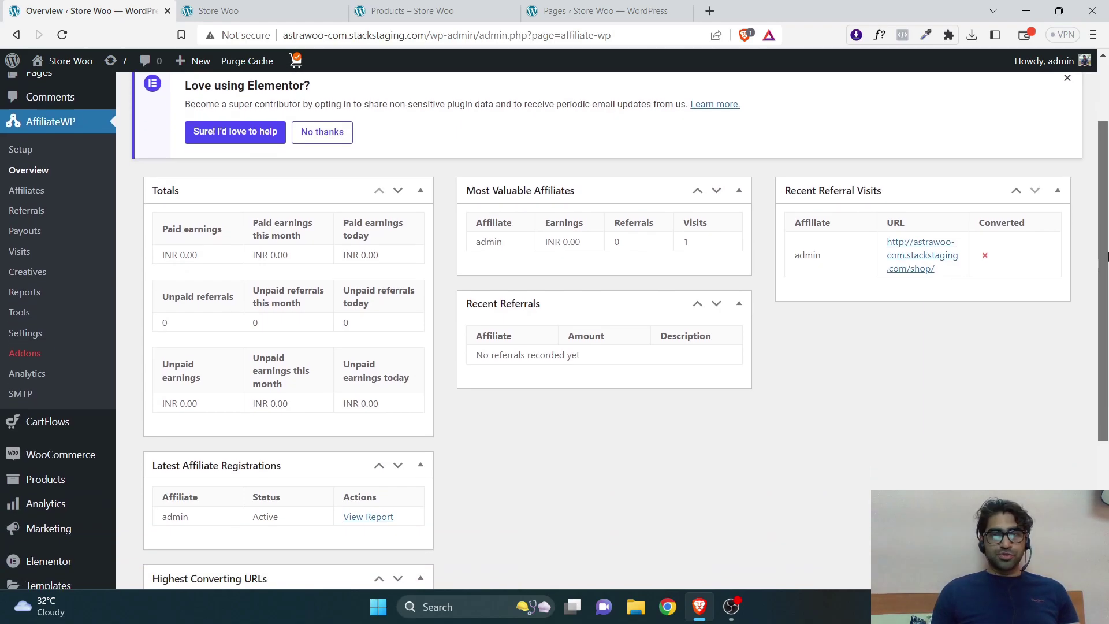
click(29, 192)
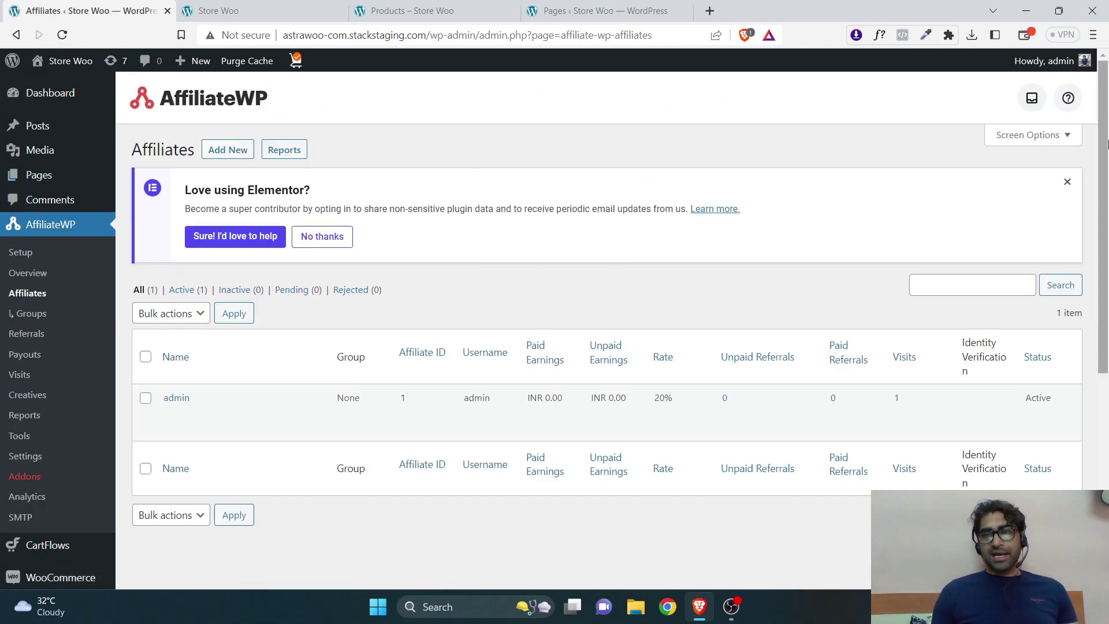
Step: Review the Affiliates list, the Referrals list and the Payouts list in the AffiliateWP admin
scroll(1106, 143, down, 2)
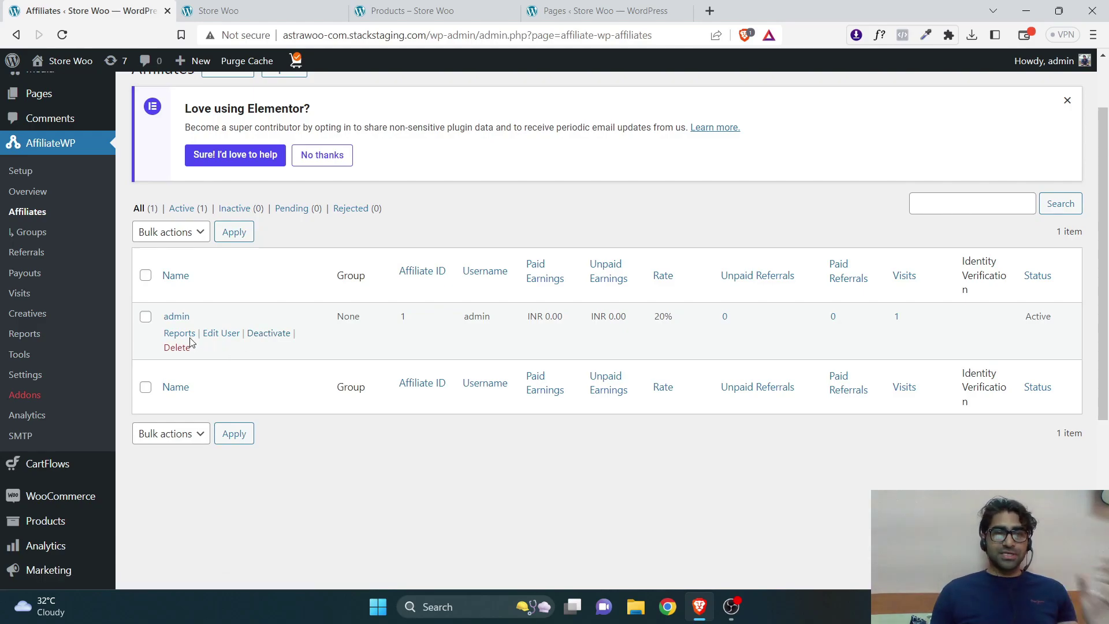
click(31, 258)
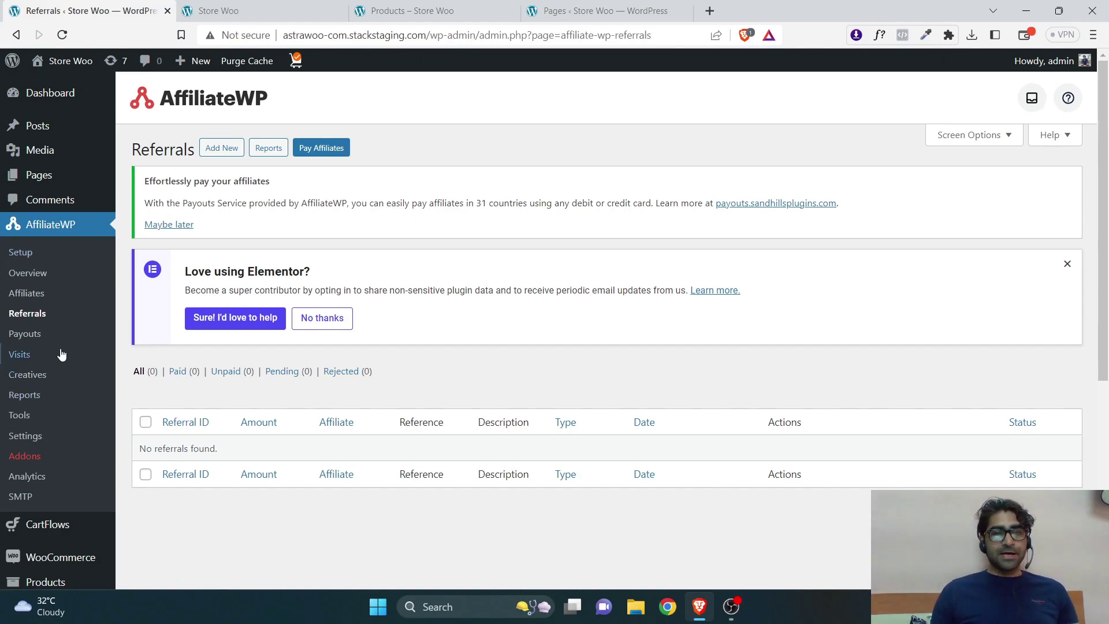
click(18, 334)
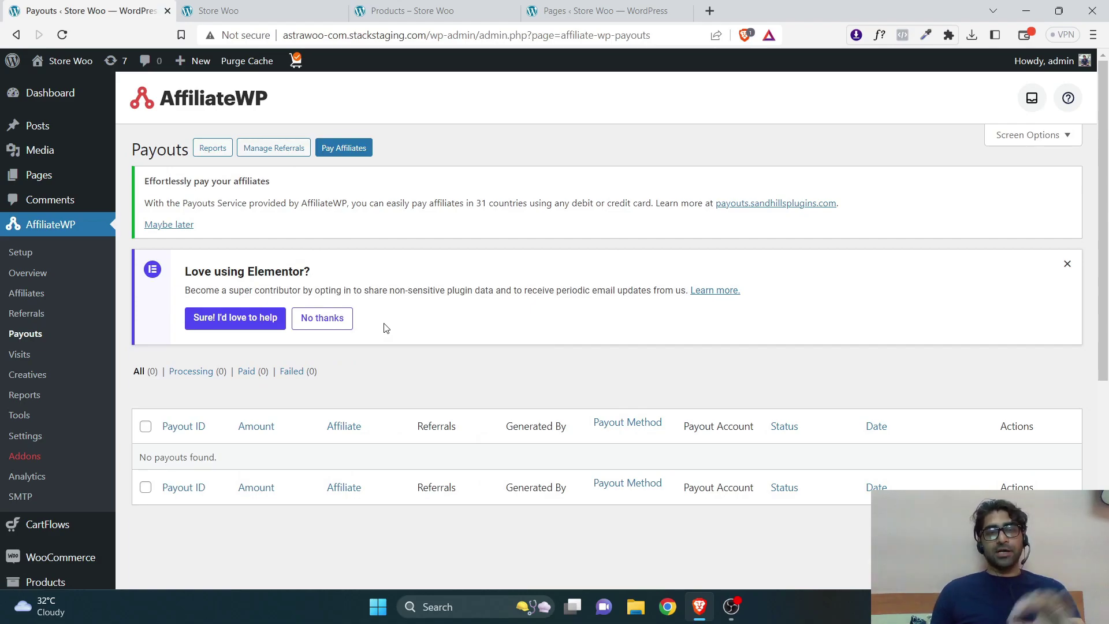
scroll(426, 346, down, 1)
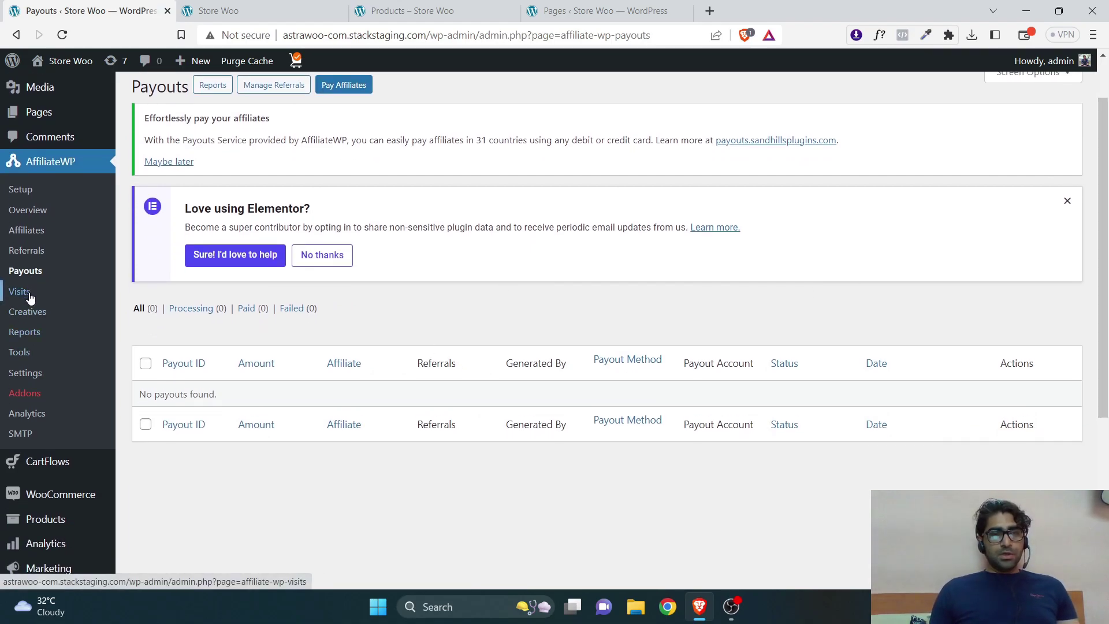
Step: Start a new AffiliateWP creative with the name "Logo" and the description "Logo"
click(21, 312)
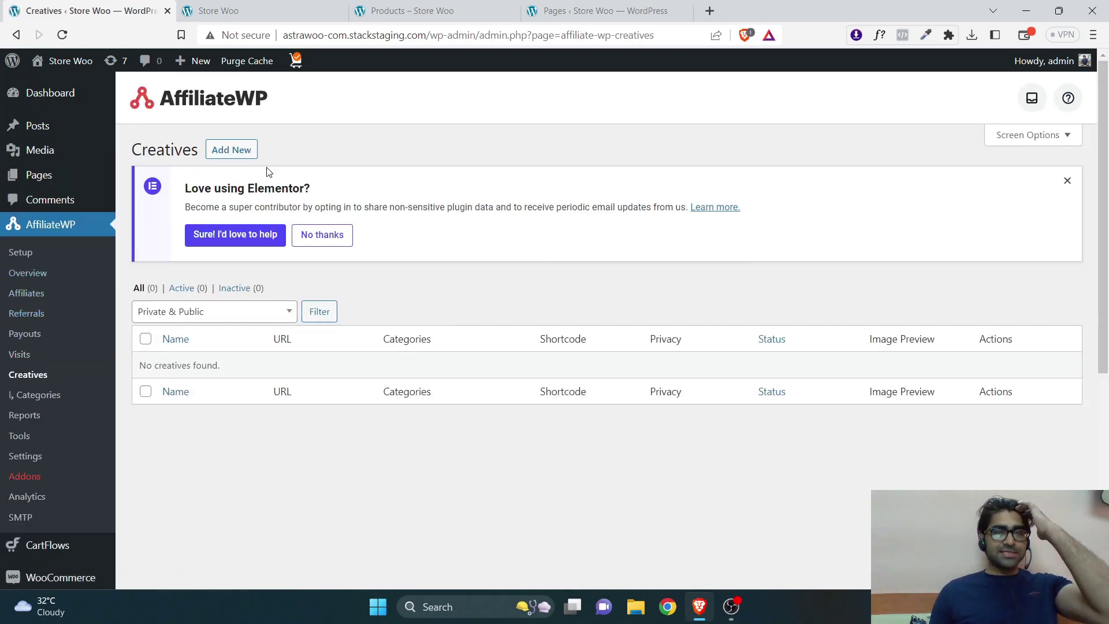
click(235, 151)
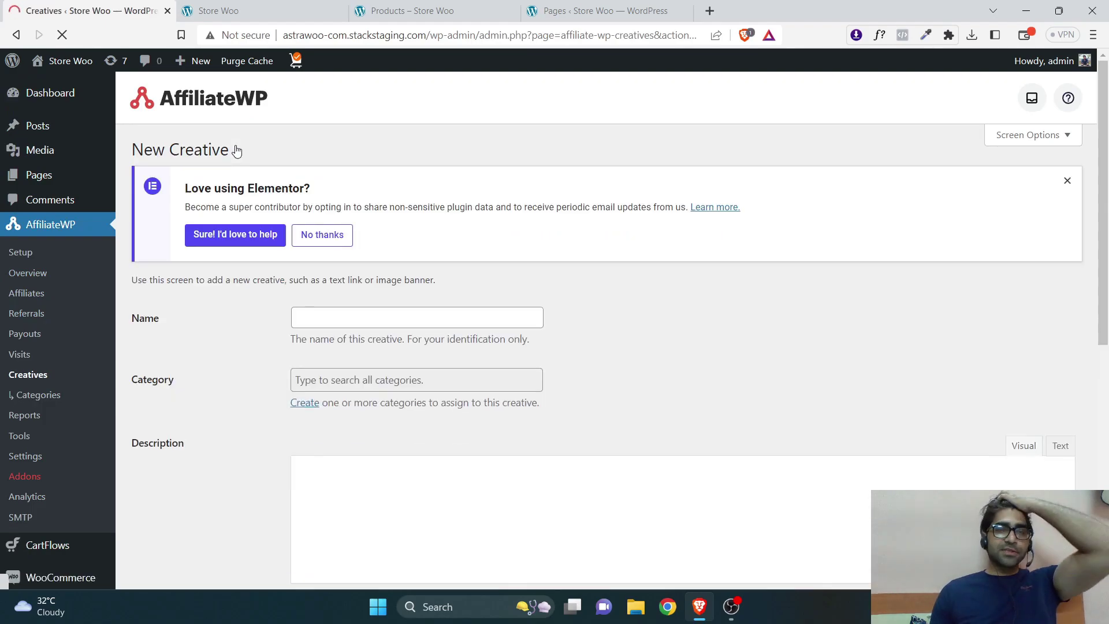
click(364, 316)
text(Logo)
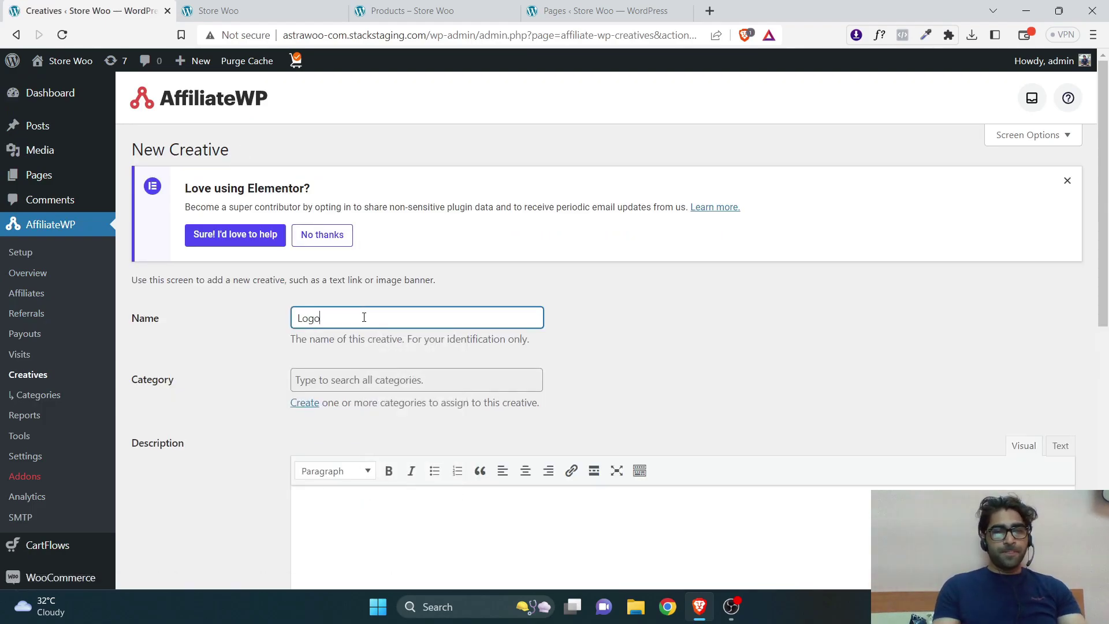
click(366, 352)
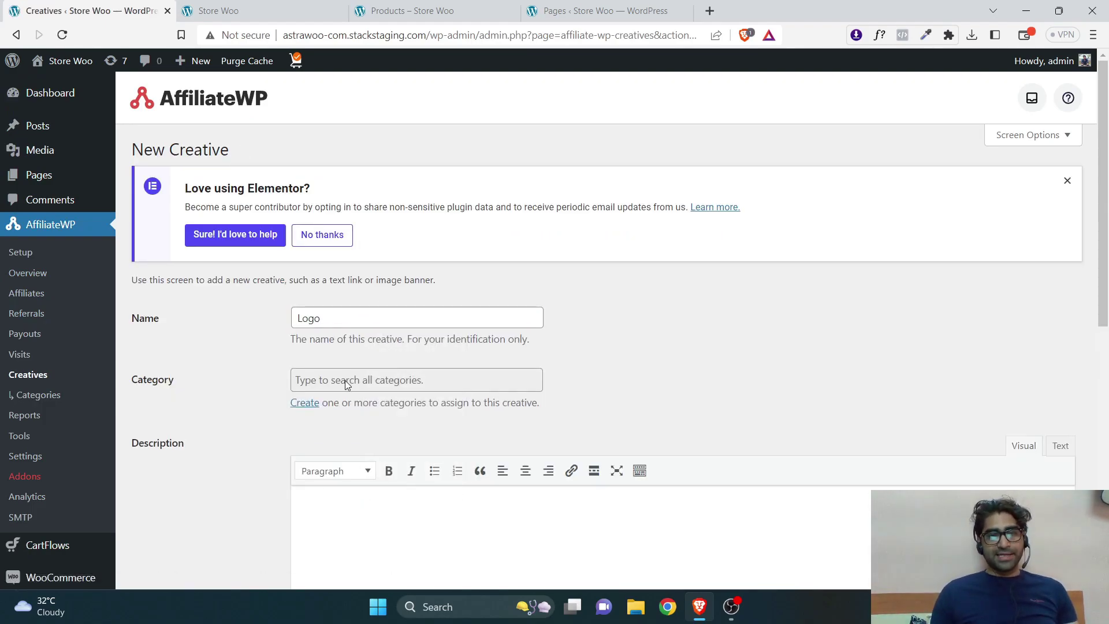
scroll(857, 394, down, 2)
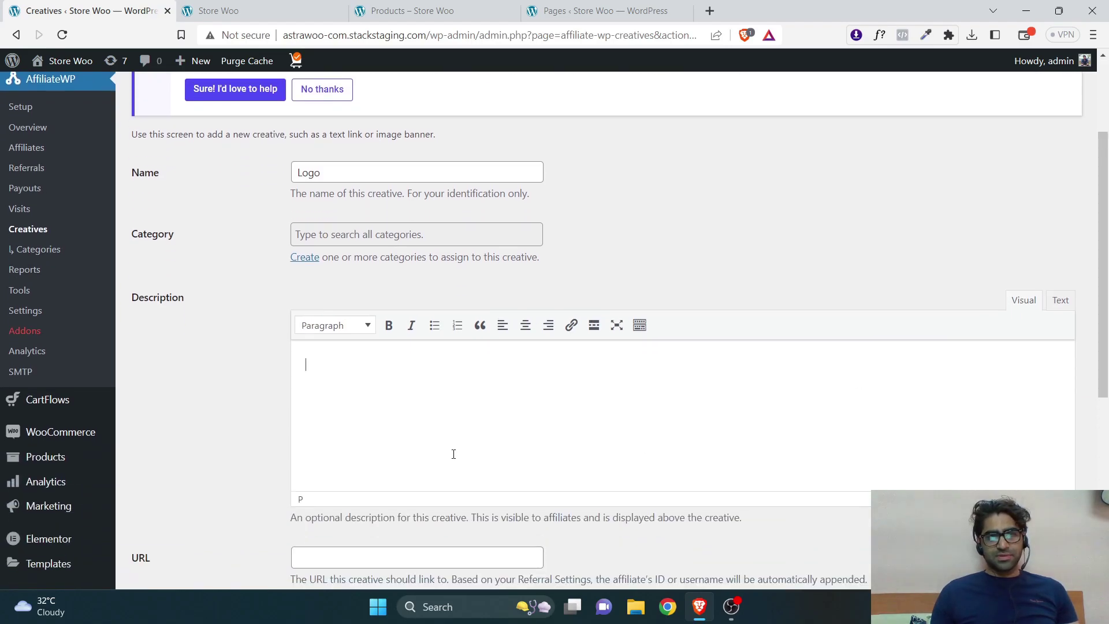
scroll(616, 337, down, 1)
text(Logo)
Step: Use organic-store-logo5.svg from the media library as the creative's image
drag(1104, 300, 1105, 392)
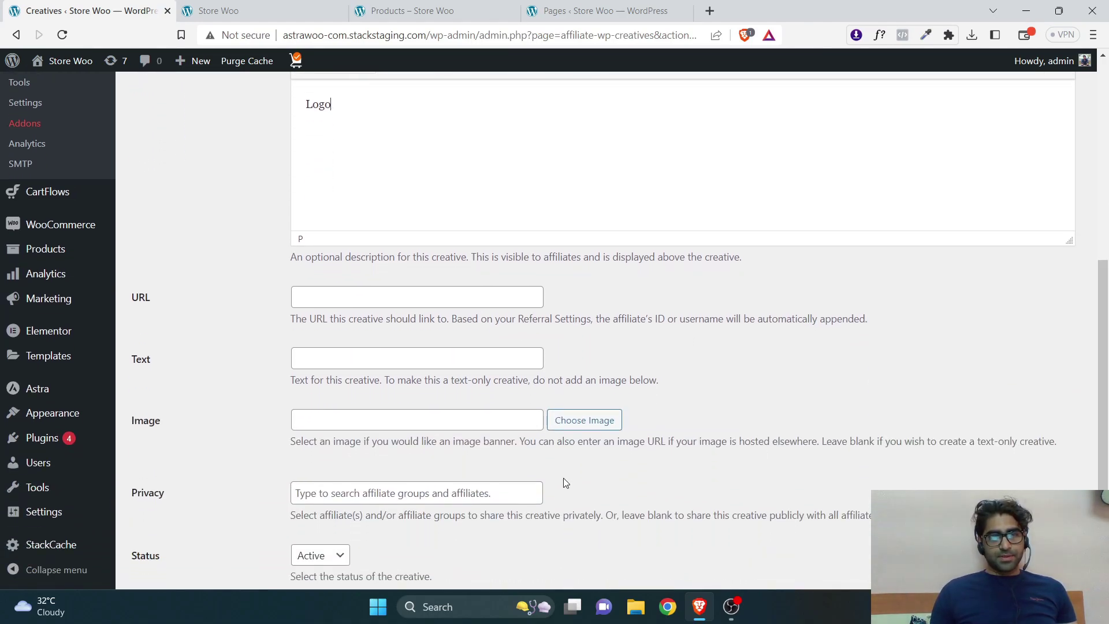
click(565, 422)
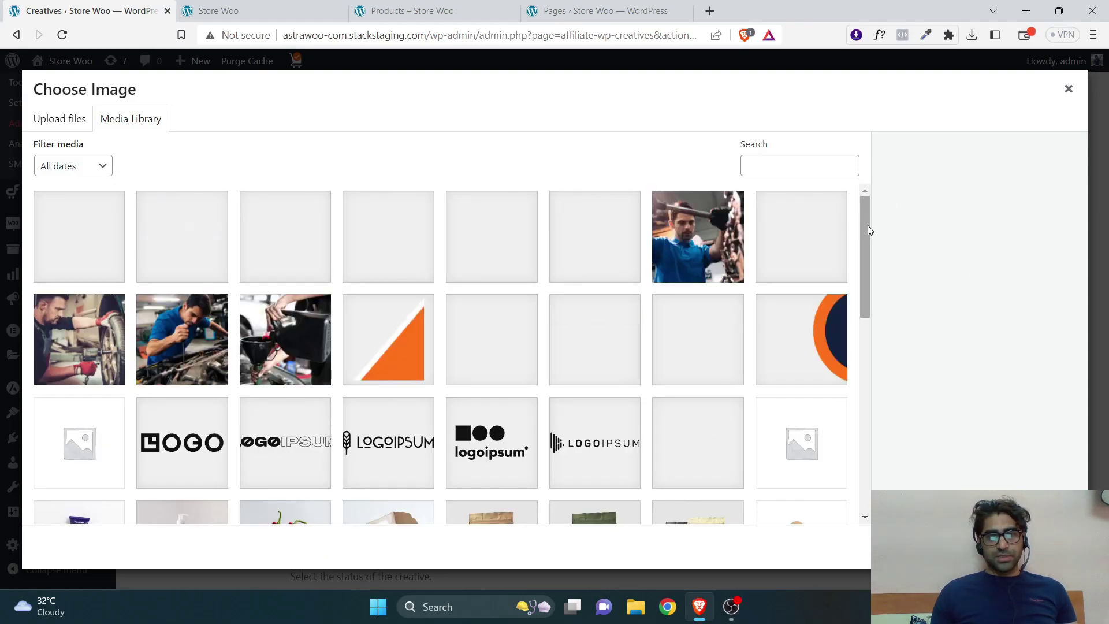
drag(868, 225, 857, 409)
click(595, 286)
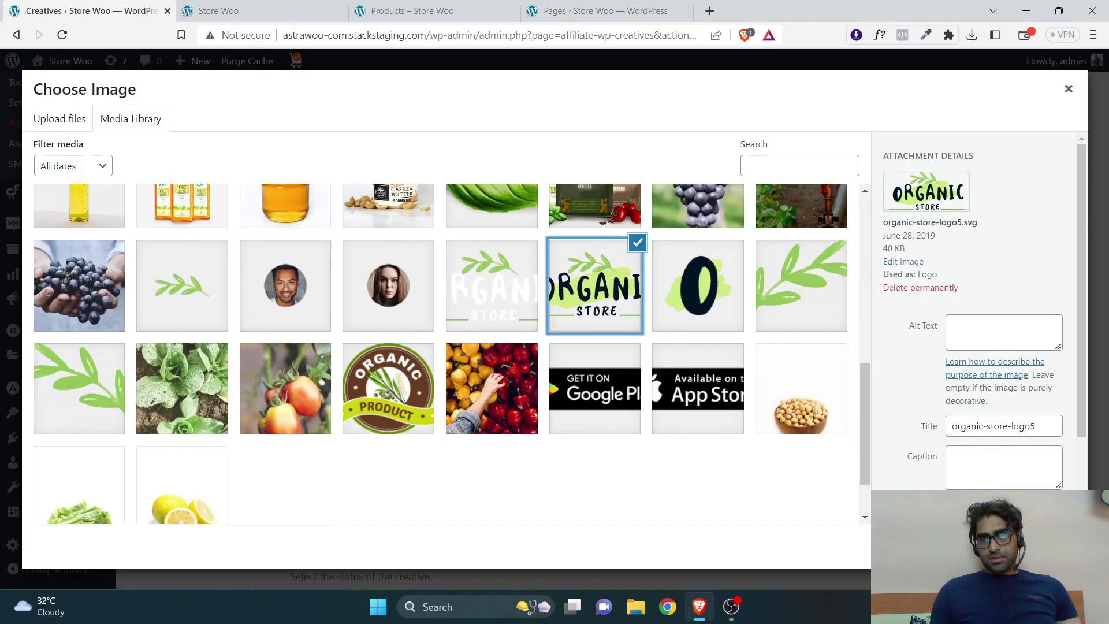
click(1040, 547)
drag(1100, 413, 811, 517)
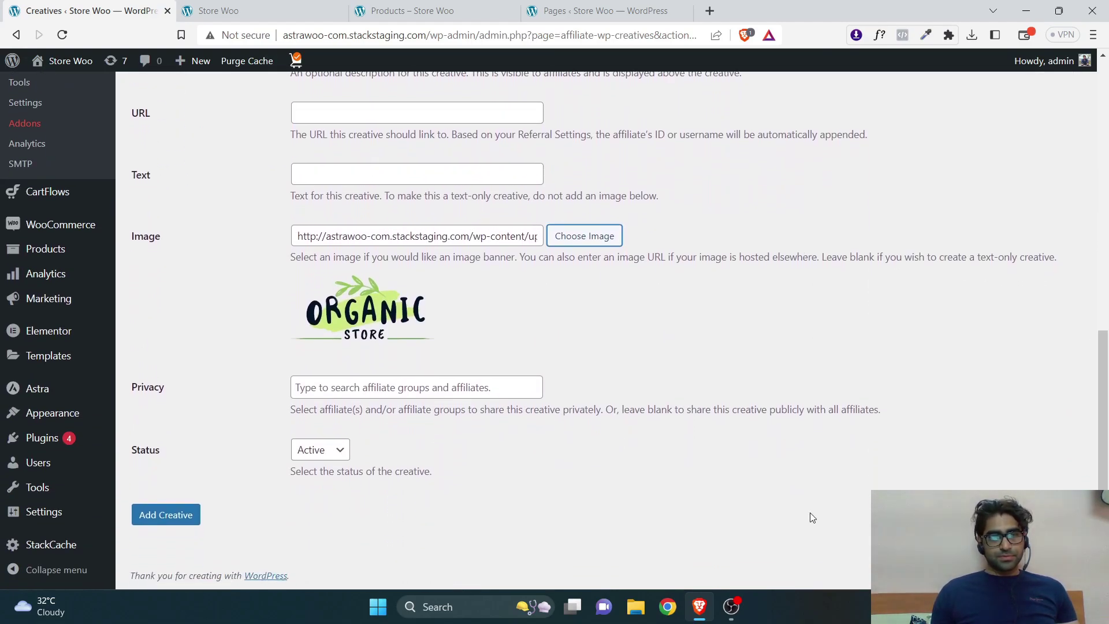
click(426, 174)
click(416, 113)
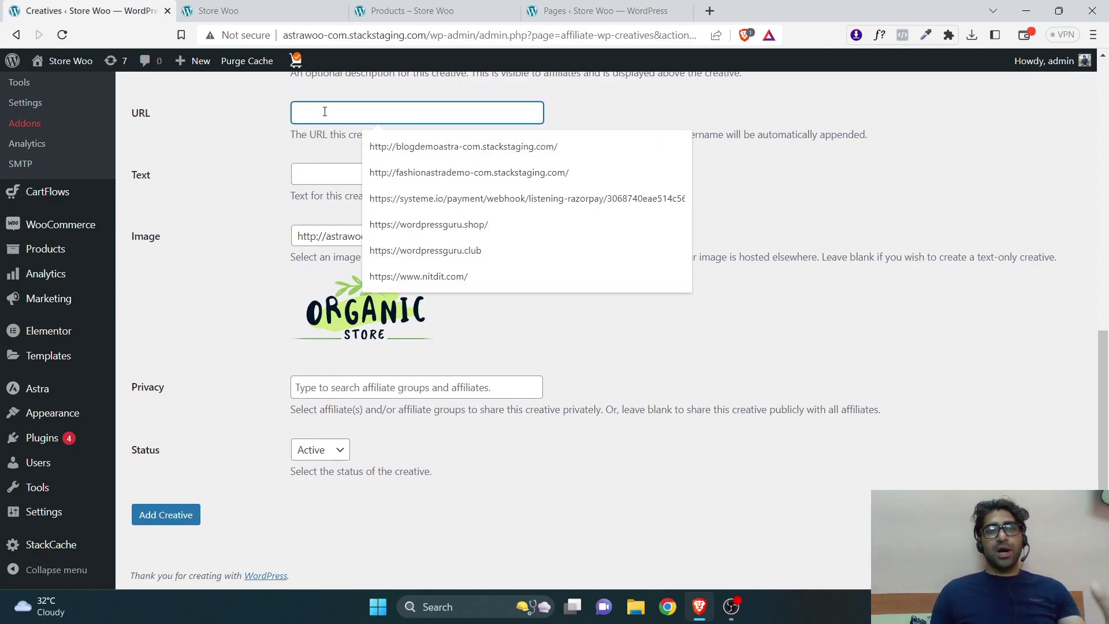
click(248, 10)
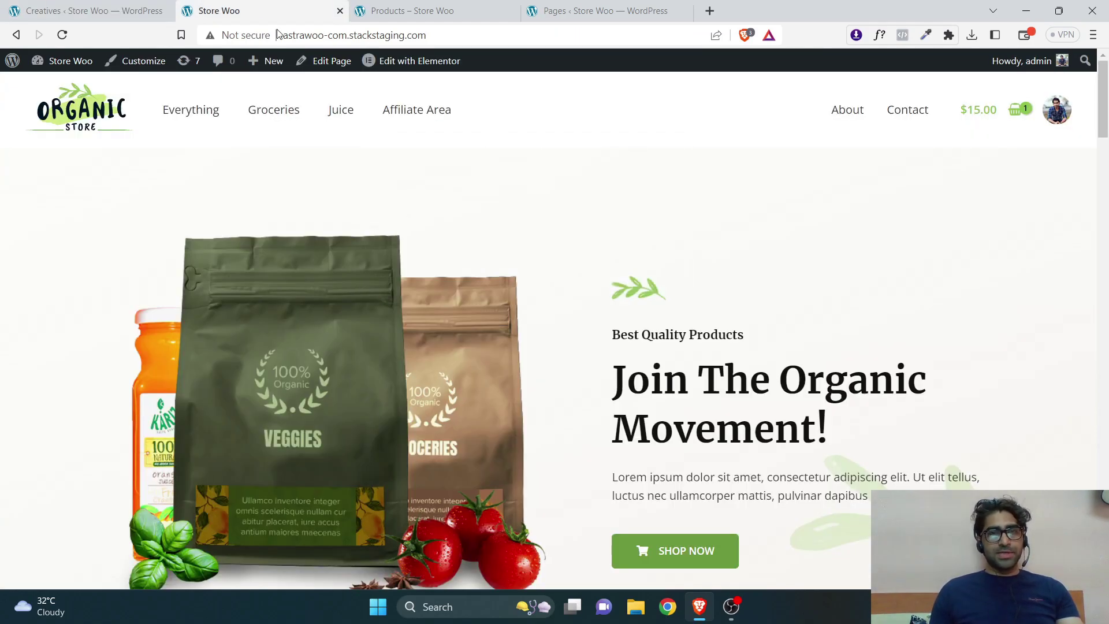
click(436, 36)
key(ctrl+c)
key(ctrl+shift+Tab)
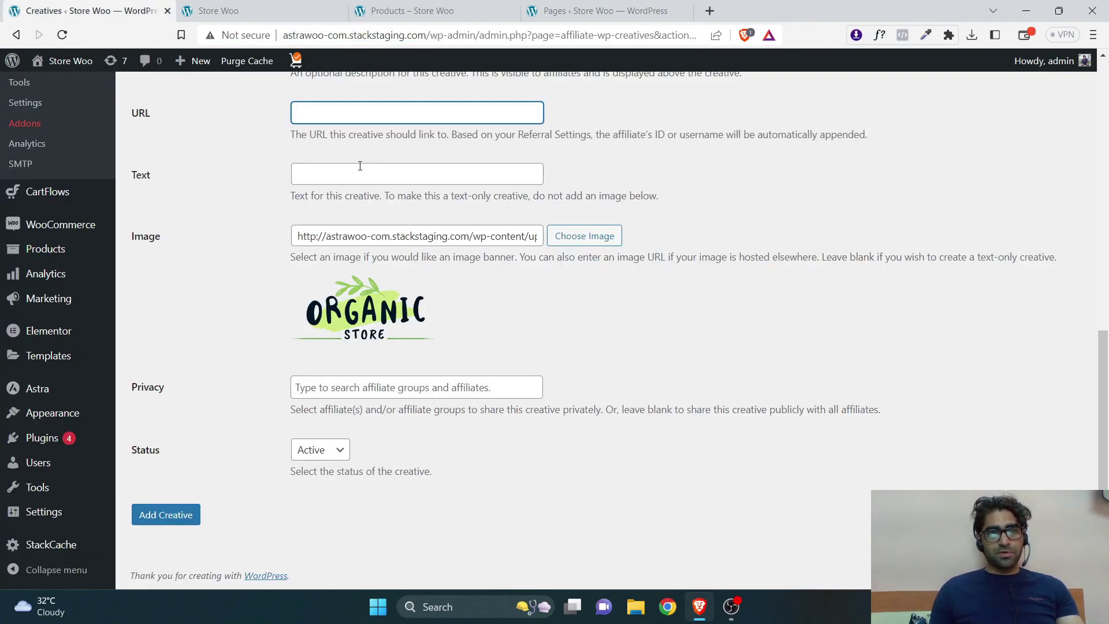
key(ctrl+v)
click(331, 177)
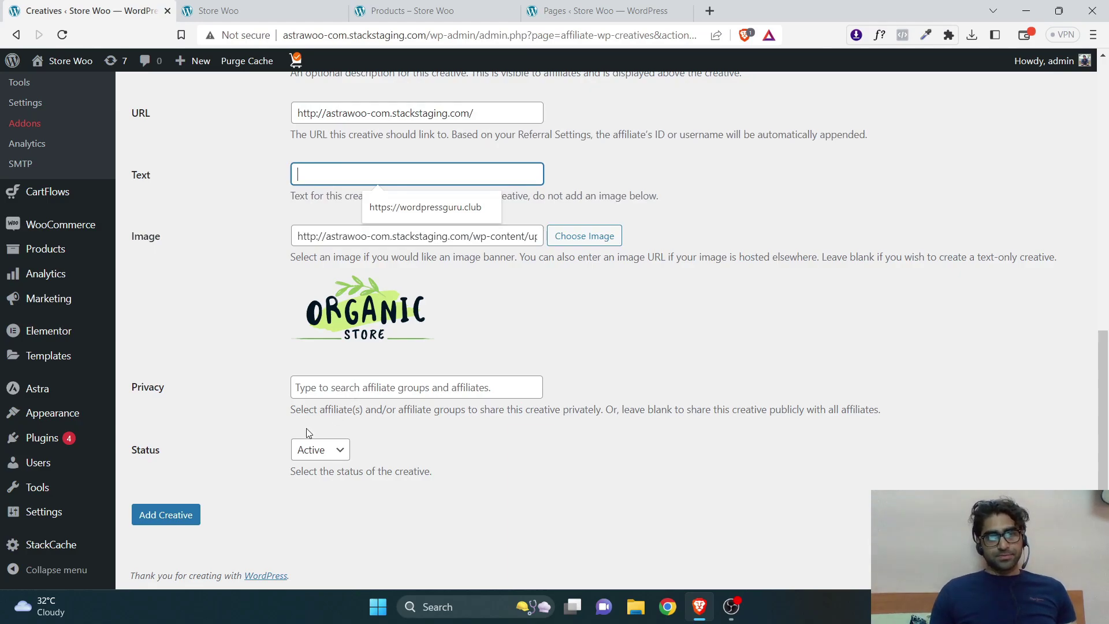
click(164, 517)
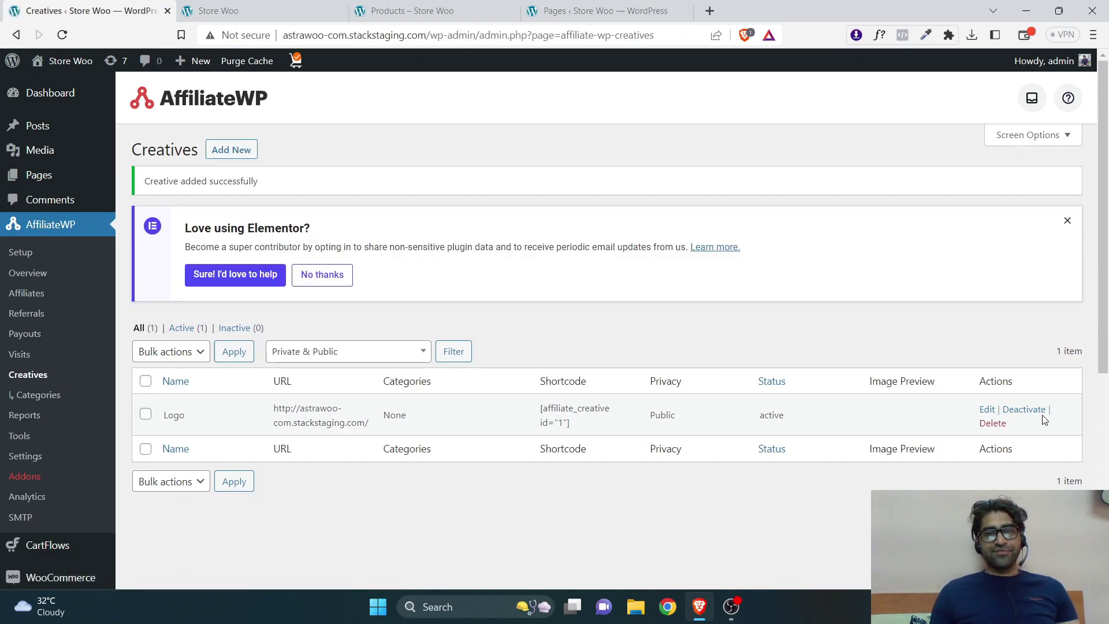
Step: Check the Logo creative in the storefront's Affiliate Area and select its HTML embed code
click(218, 11)
click(409, 115)
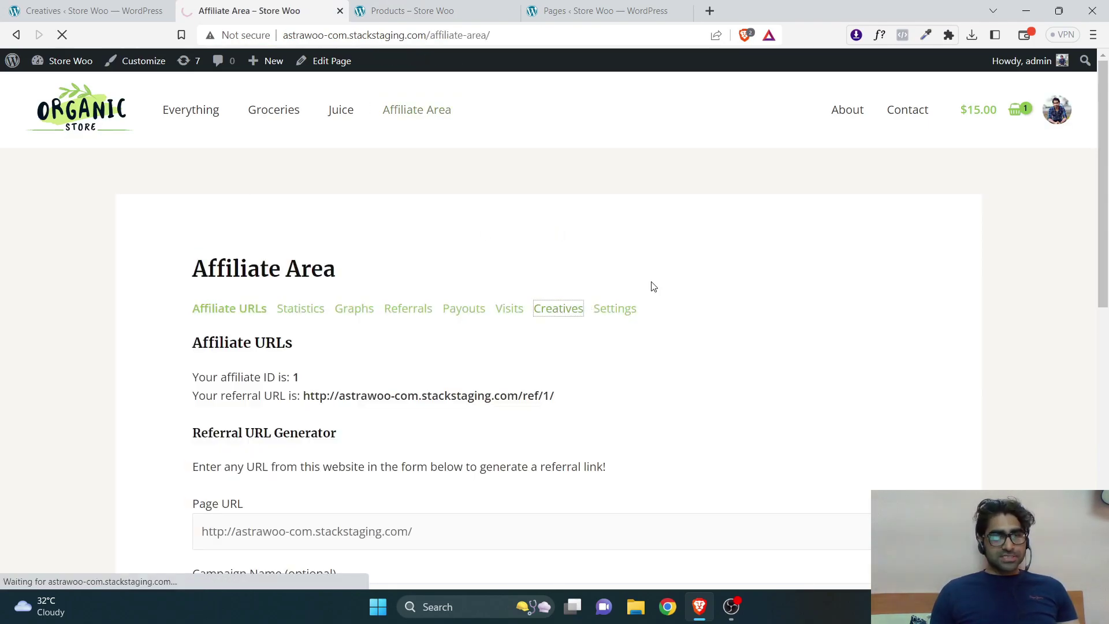
drag(1105, 244, 1105, 363)
scroll(823, 416, up, 1)
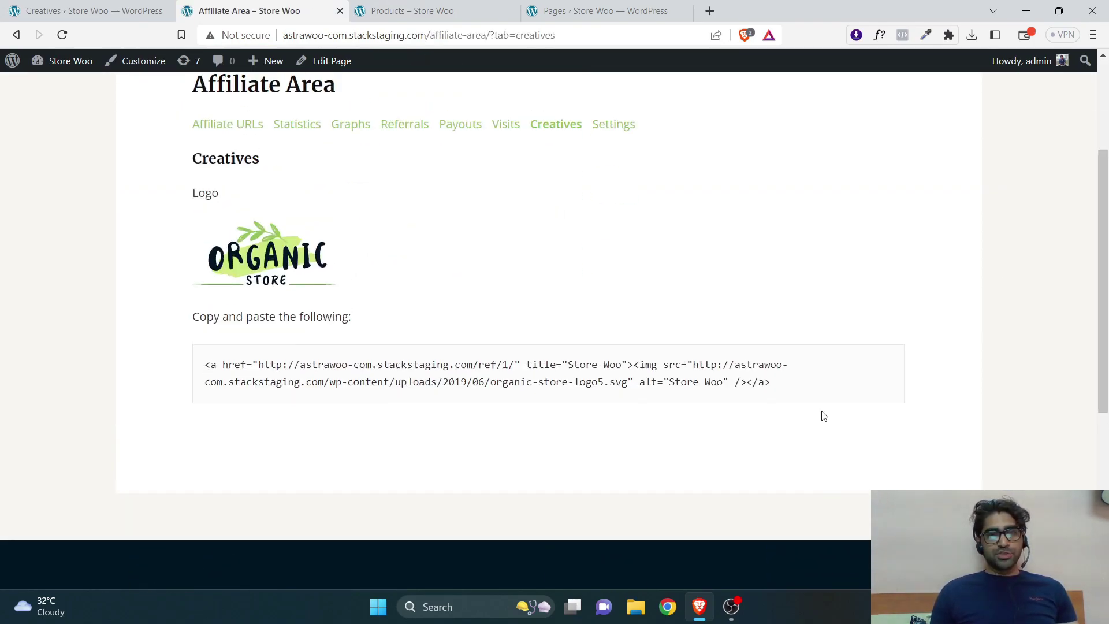
triple_click(306, 372)
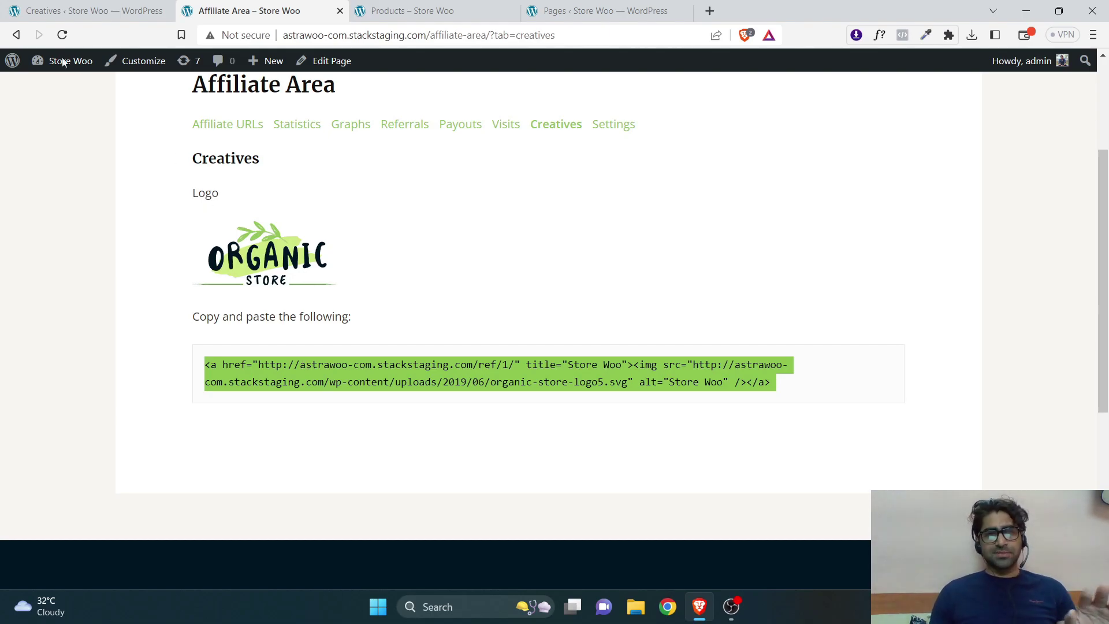
Step: Return to the WordPress admin and open the Handpicked Red Chillies product for editing from the product list
key(ctrl+shift+Tab)
scroll(751, 323, down, 1)
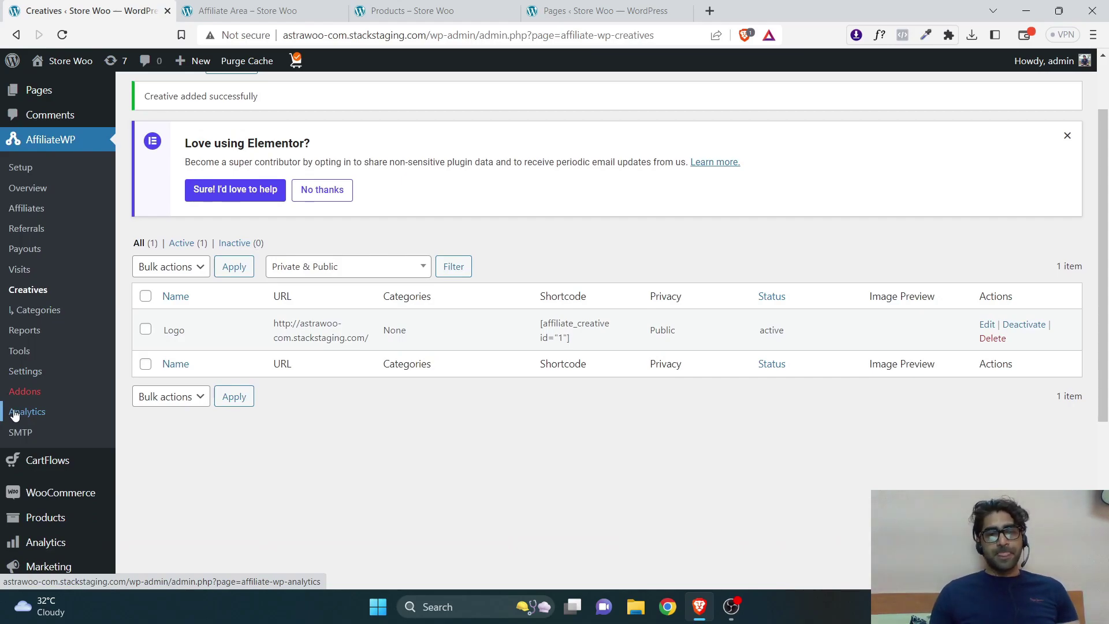
click(40, 517)
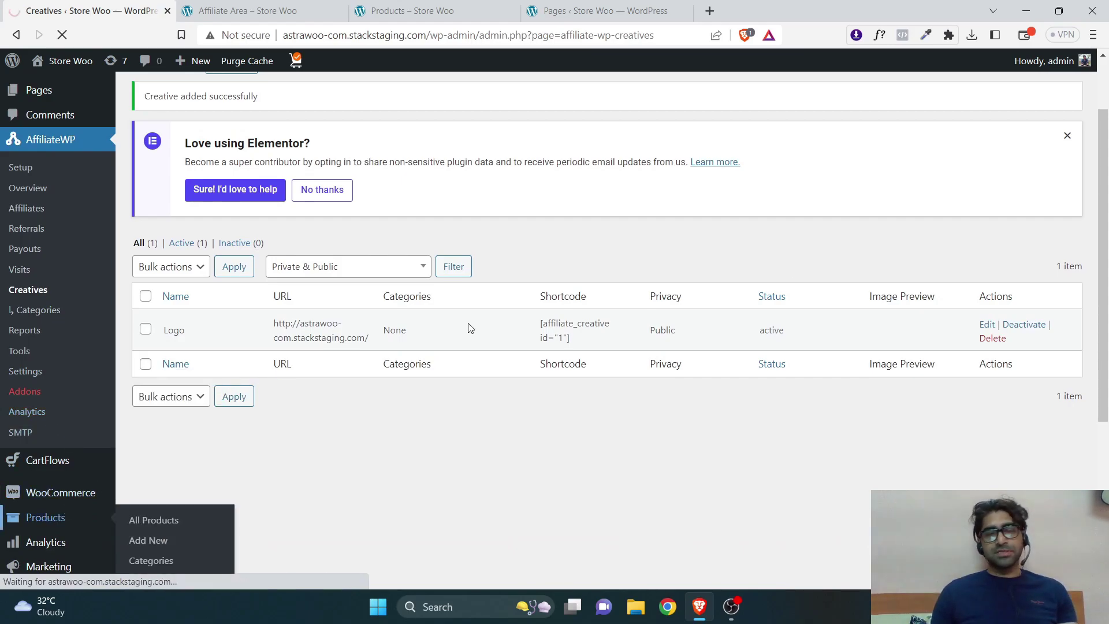
scroll(1108, 233, down, 3)
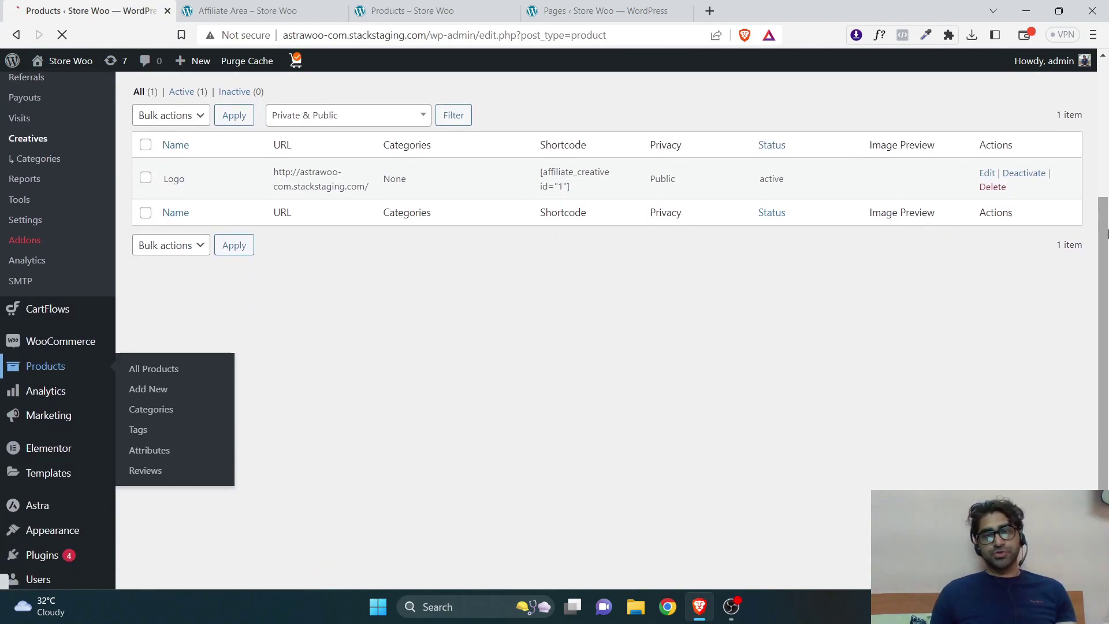
scroll(1108, 237, down, 1)
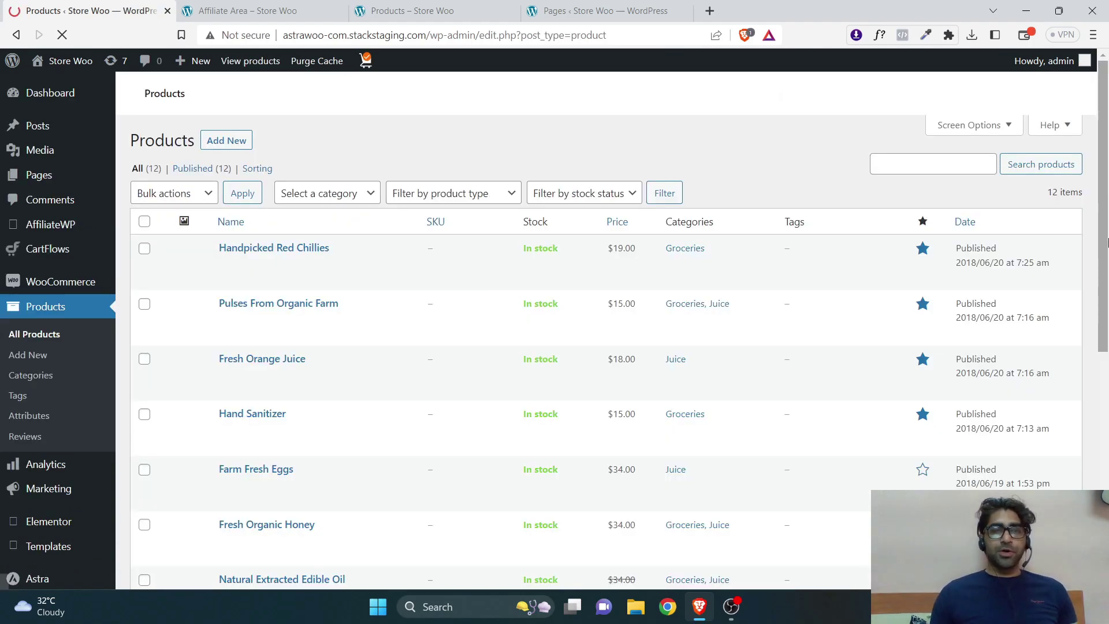
click(295, 249)
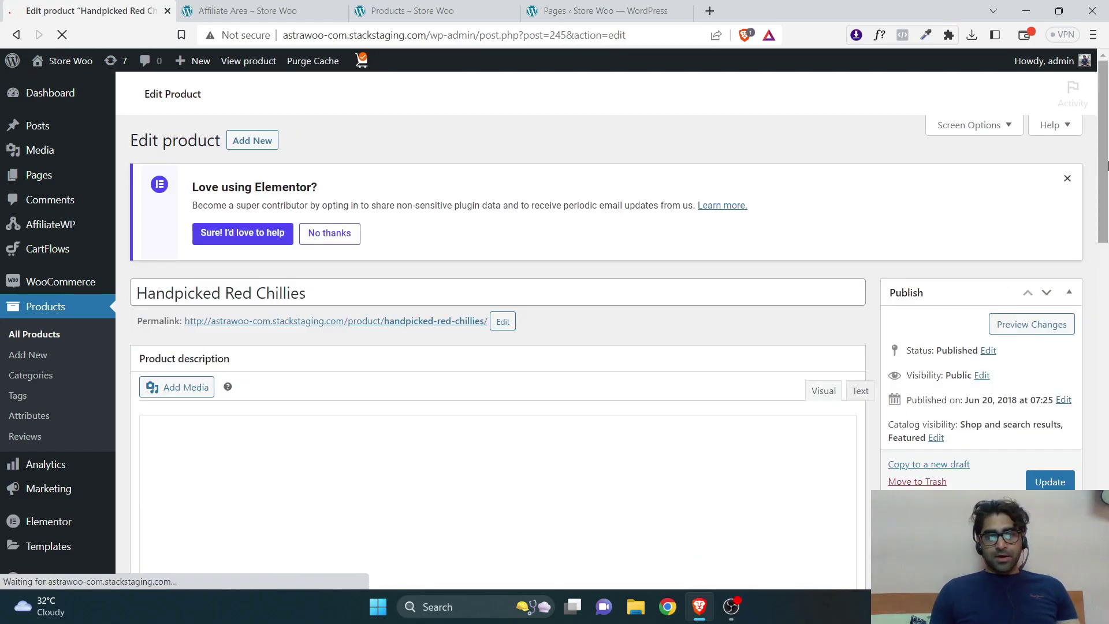
Step: Inspect the product's AffiliateWP settings, including the available affiliate rate types, and leave the rate type at Site Default
drag(1108, 192, 1108, 264)
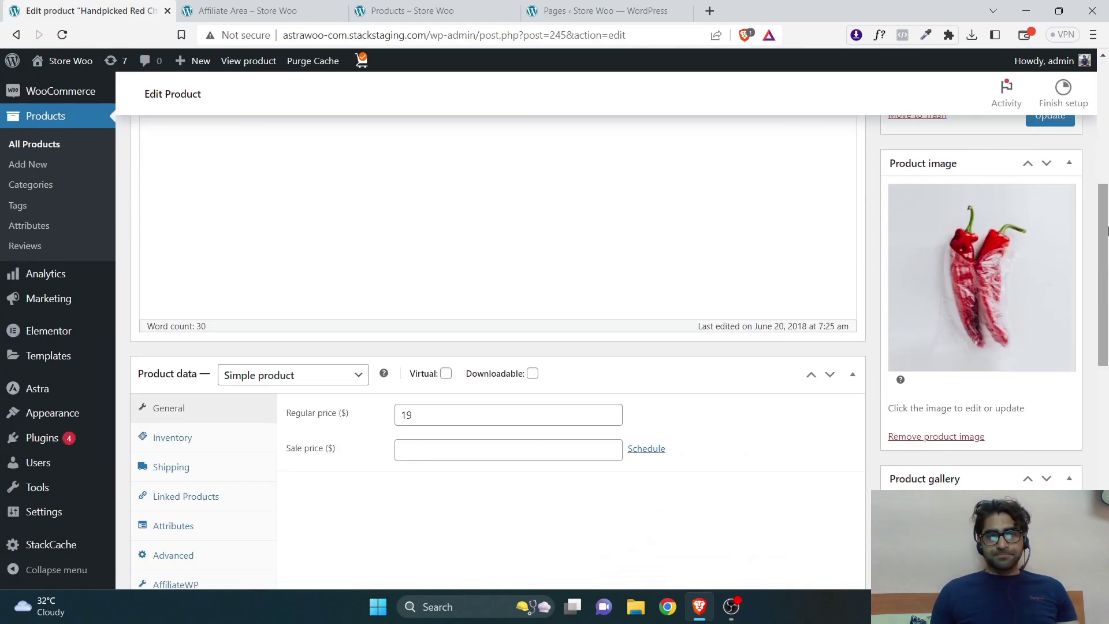
drag(1107, 211, 1107, 402)
scroll(281, 418, up, 4)
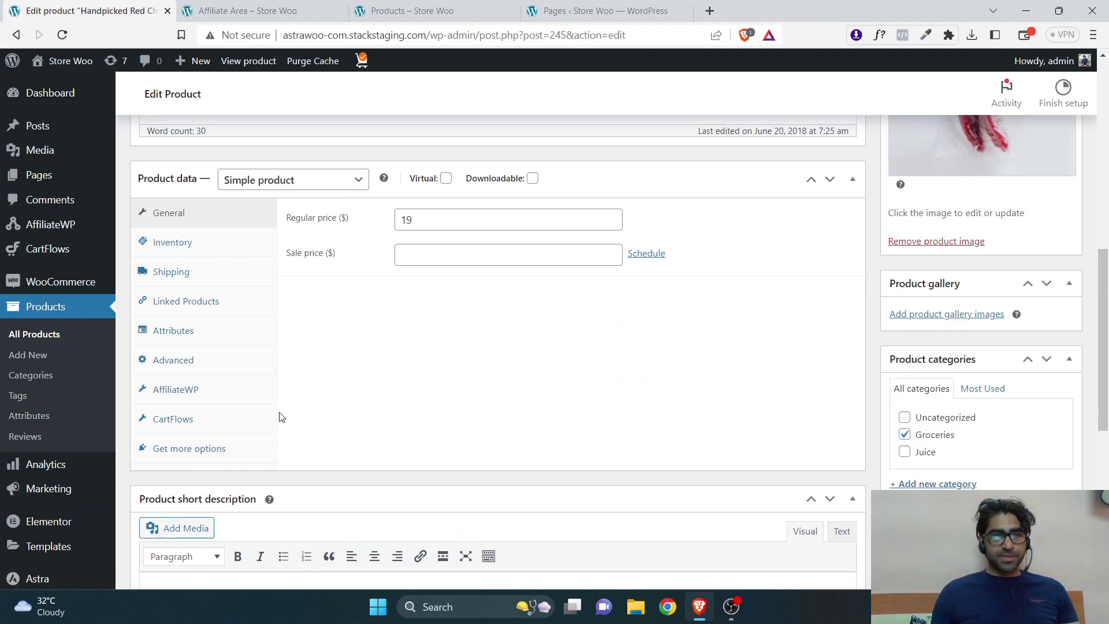
click(168, 392)
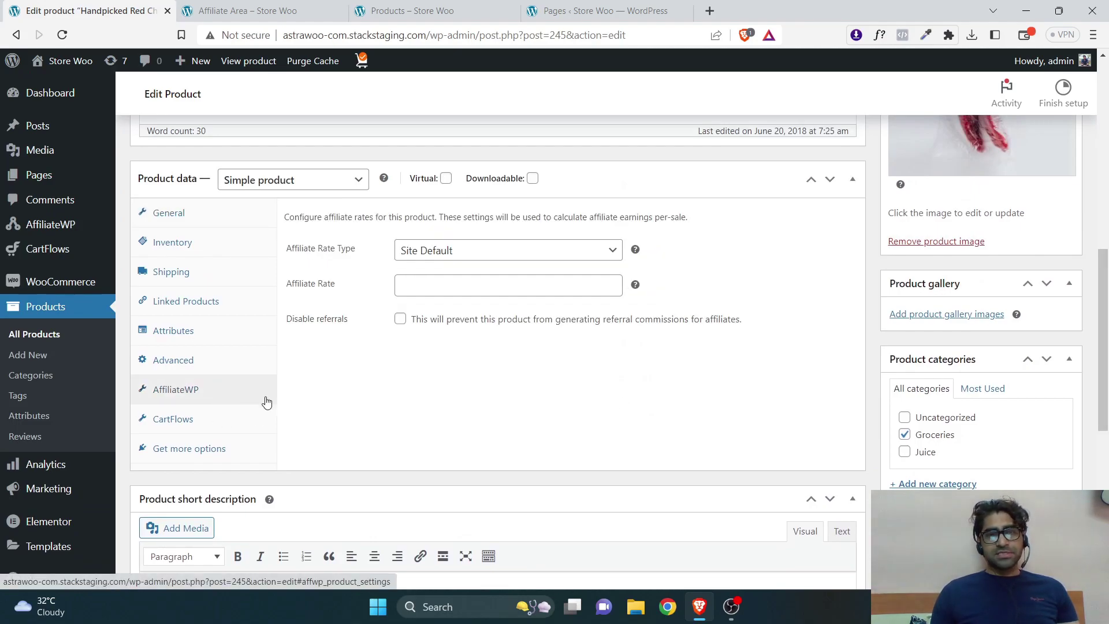
click(447, 250)
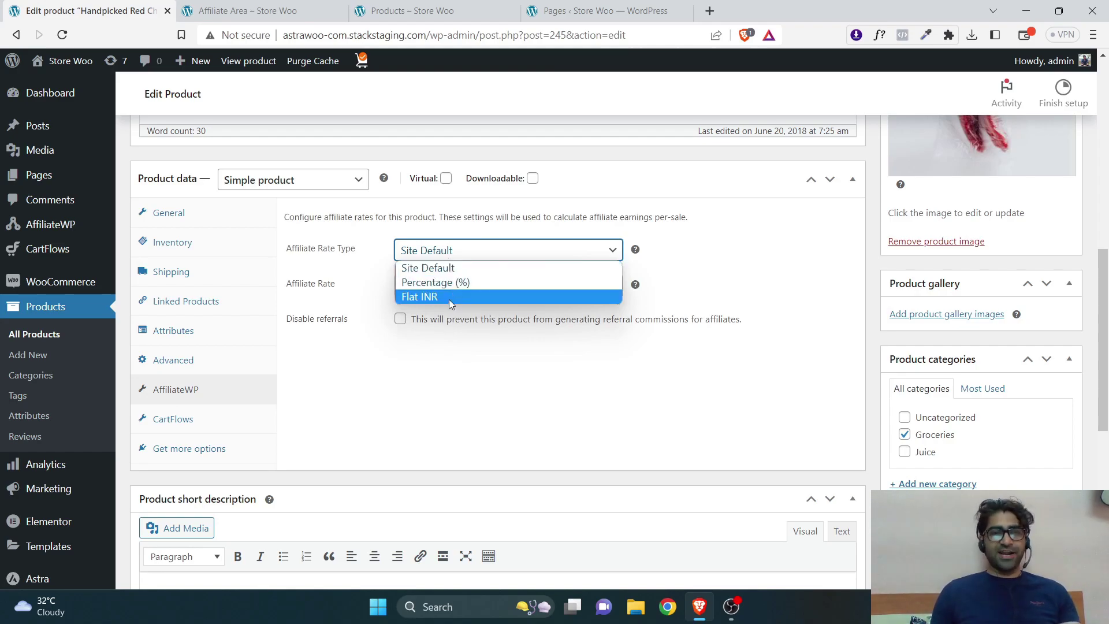
click(428, 383)
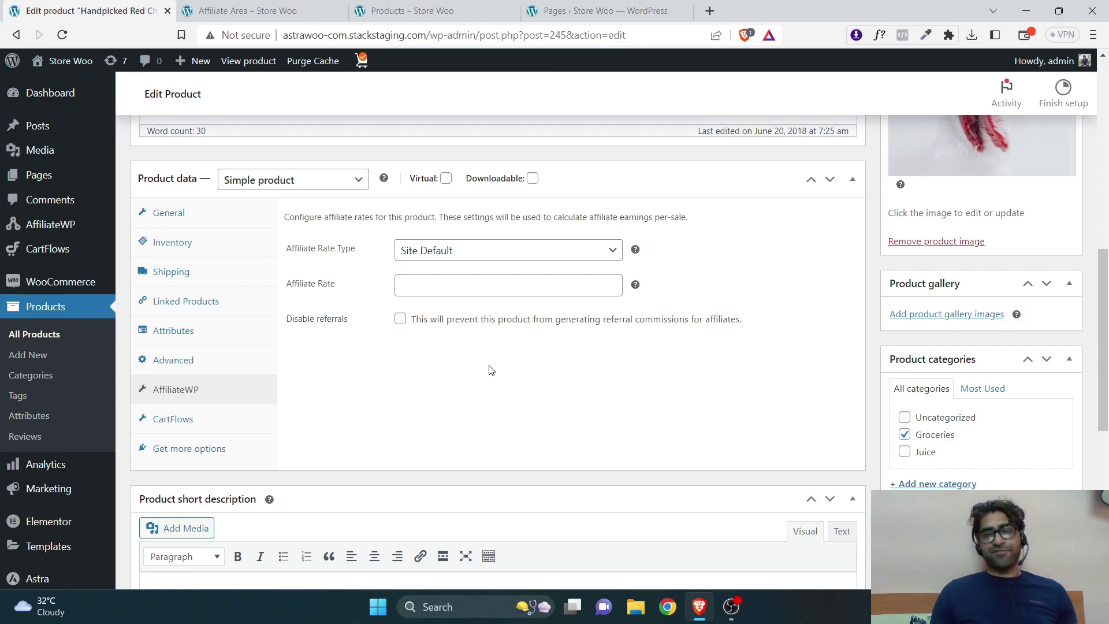
drag(1107, 383, 1107, 225)
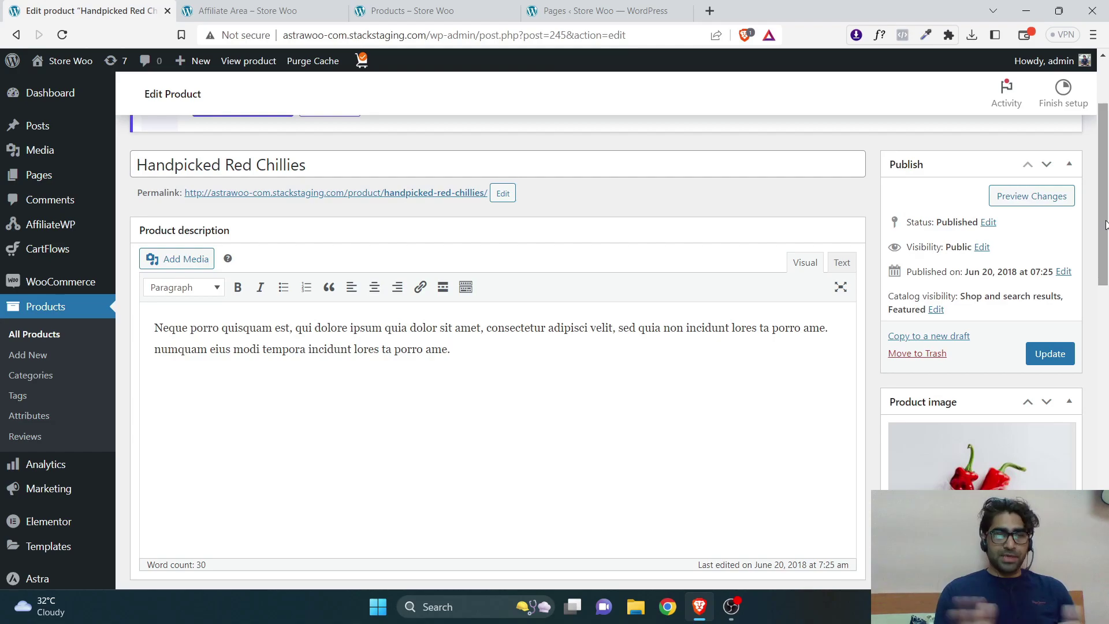
scroll(554, 346, down, 6)
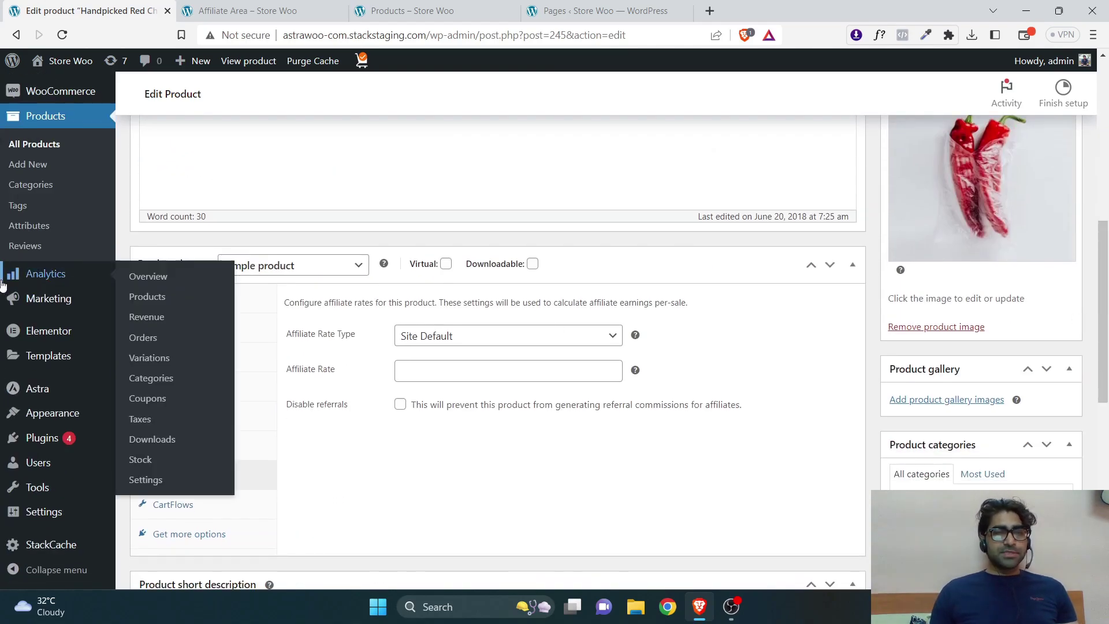
scroll(3, 485, down, 1)
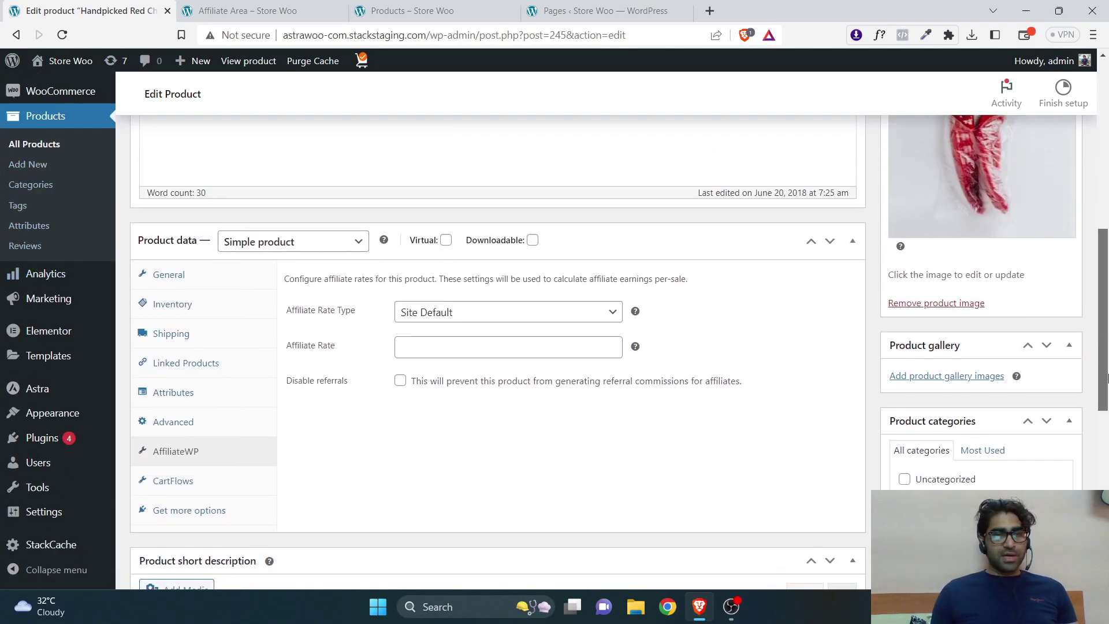
scroll(10, 289, up, 7)
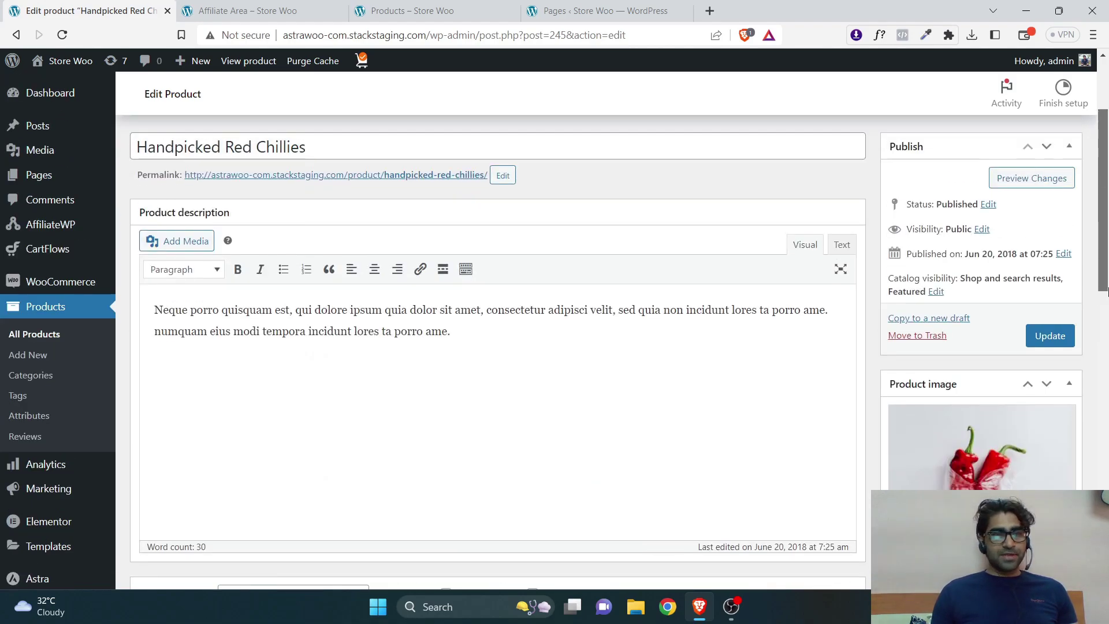
Step: Open the AffiliateWP add-ons page and review the available add-ons, such as Recurring Referrals, Leaderboard and Checkout Referrals
mouse_move(34, 224)
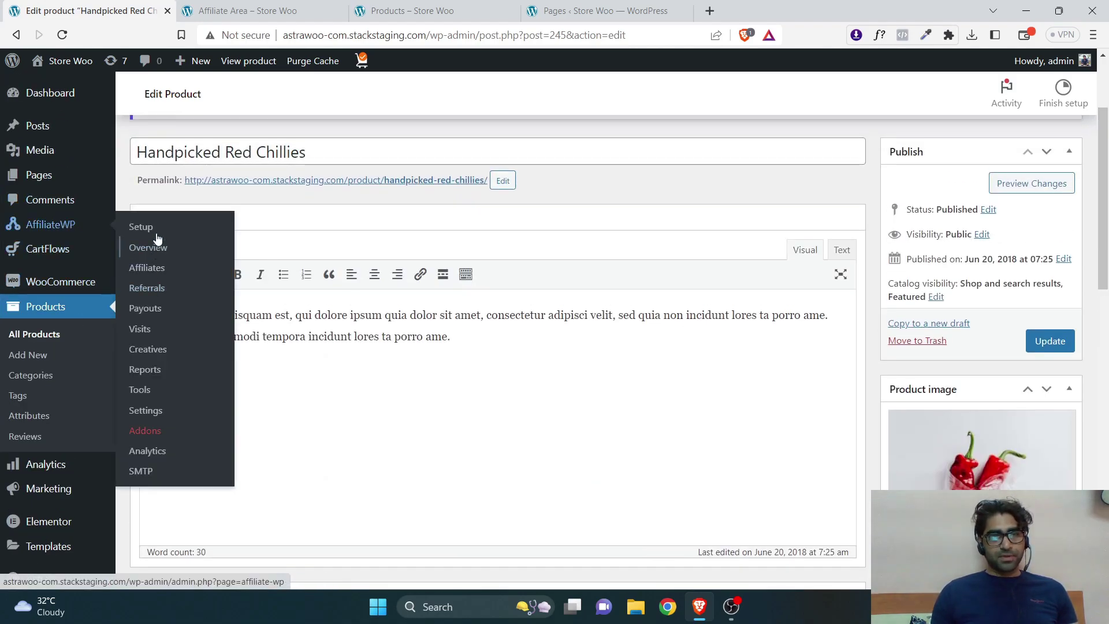
click(143, 428)
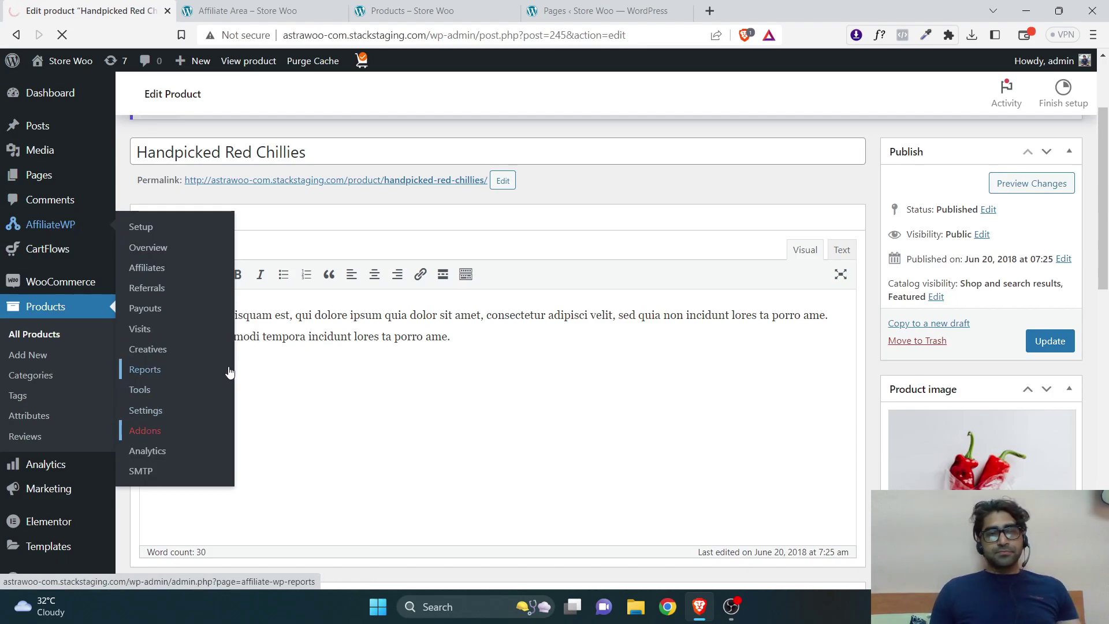
scroll(1034, 233, down, 15)
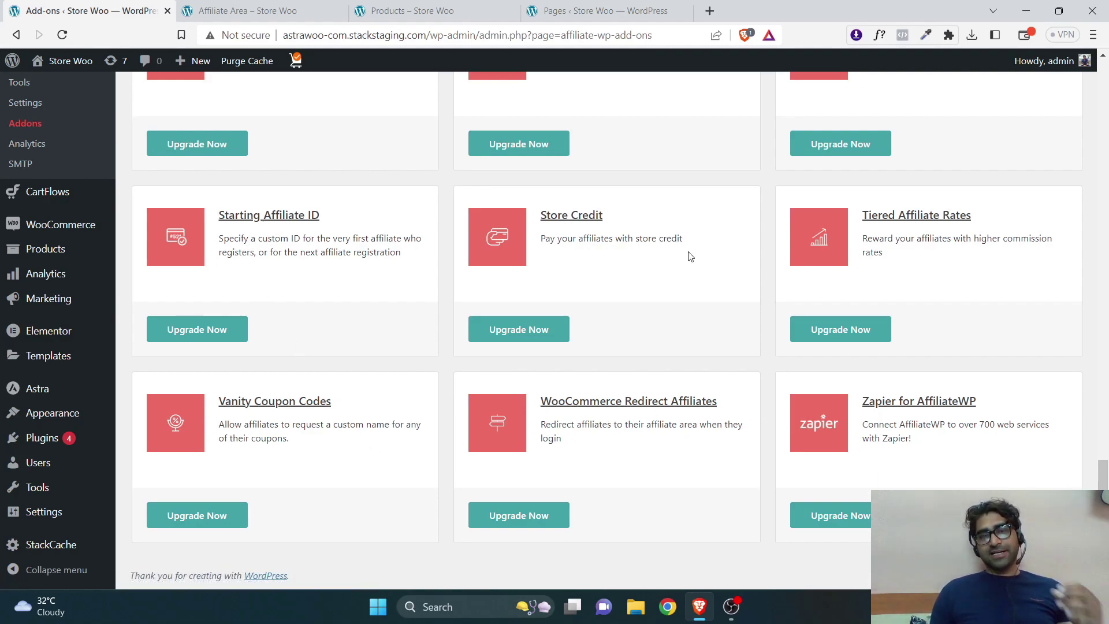
drag(1106, 461, 1105, 379)
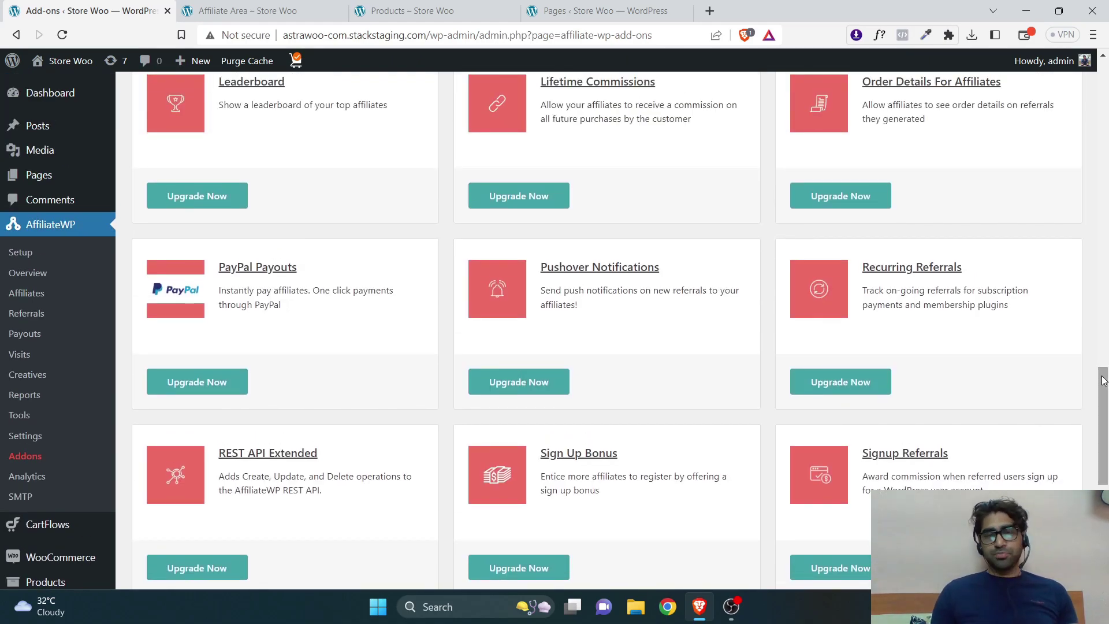
scroll(1107, 431, up, 1)
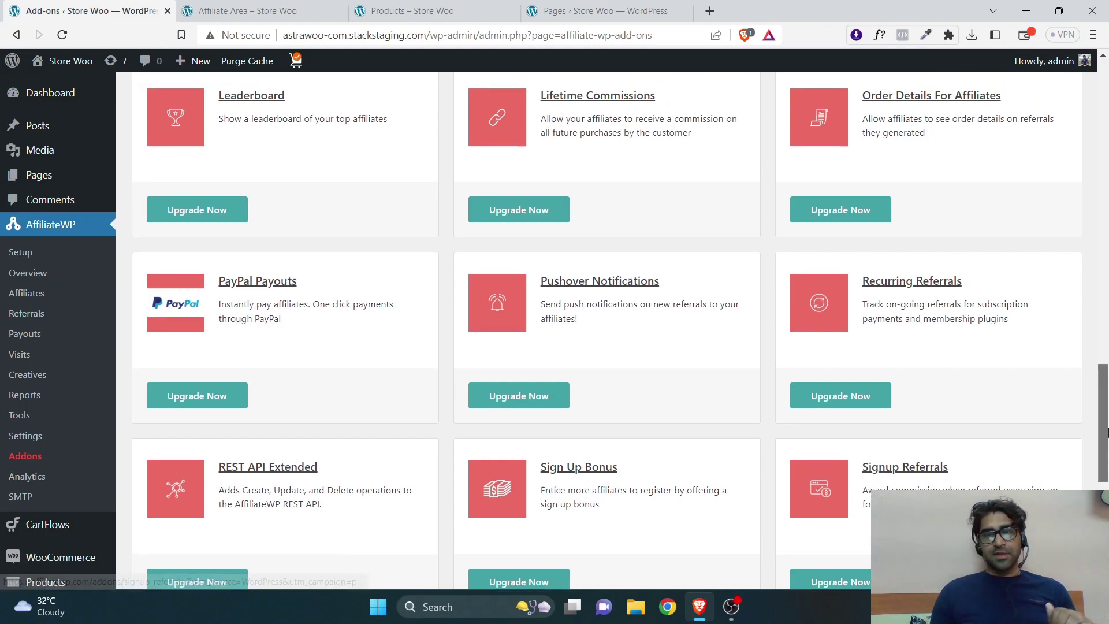
scroll(1106, 430, up, 3)
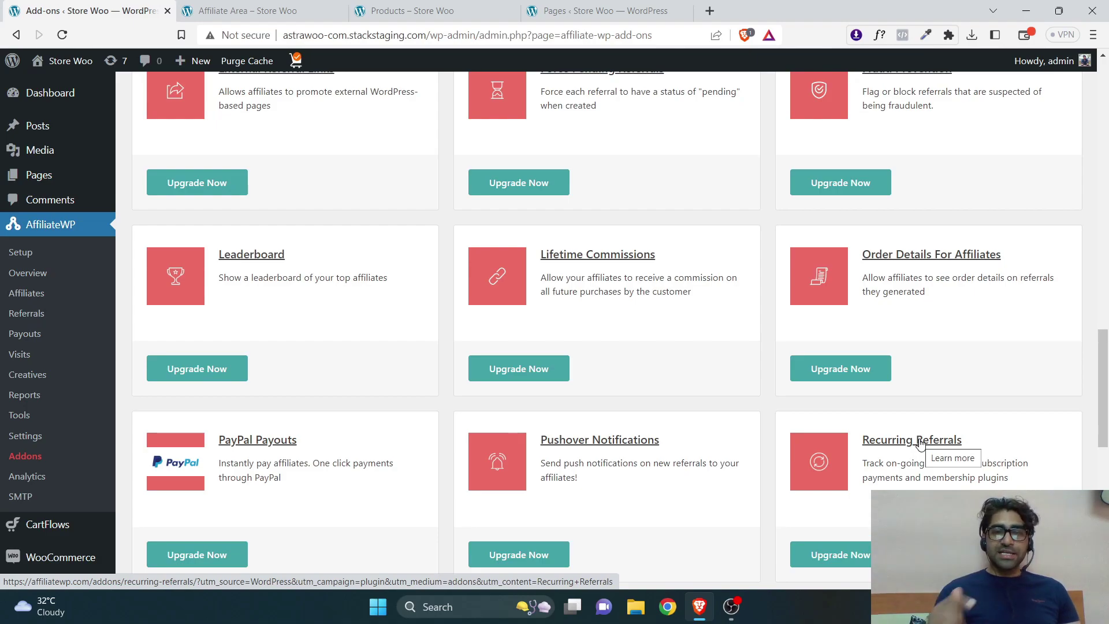
scroll(598, 455, up, 3)
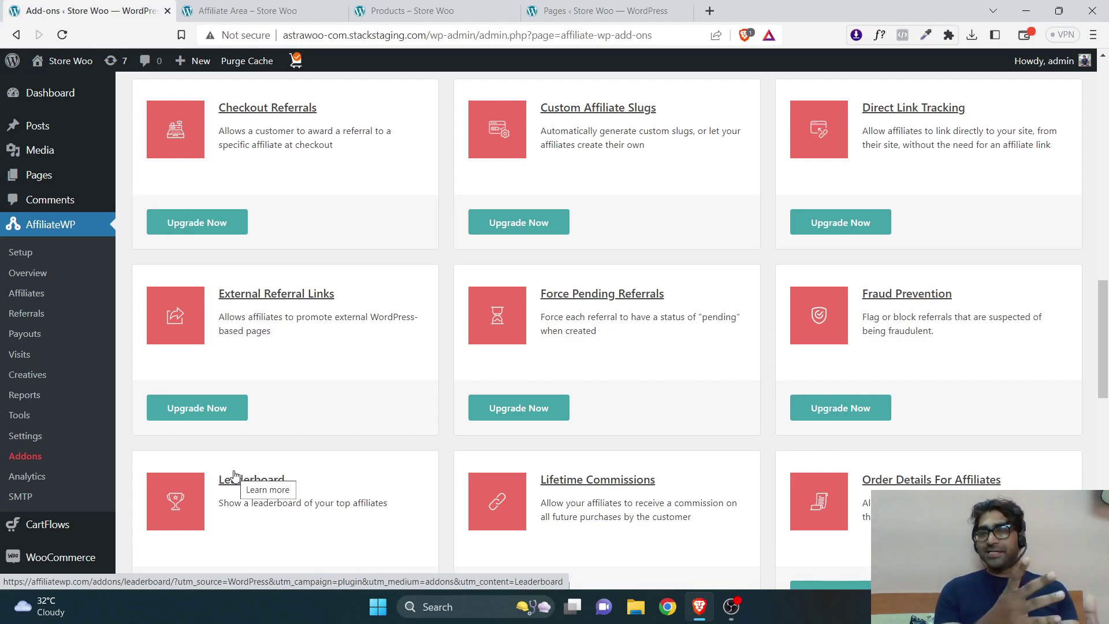
scroll(1040, 283, up, 3)
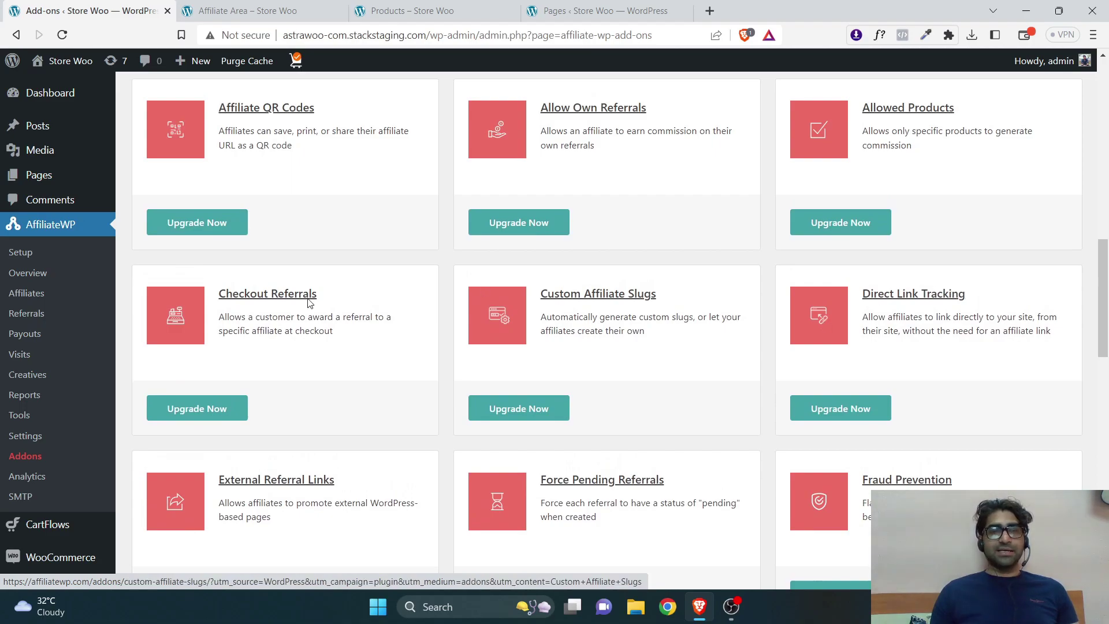
drag(1104, 284, 1108, 134)
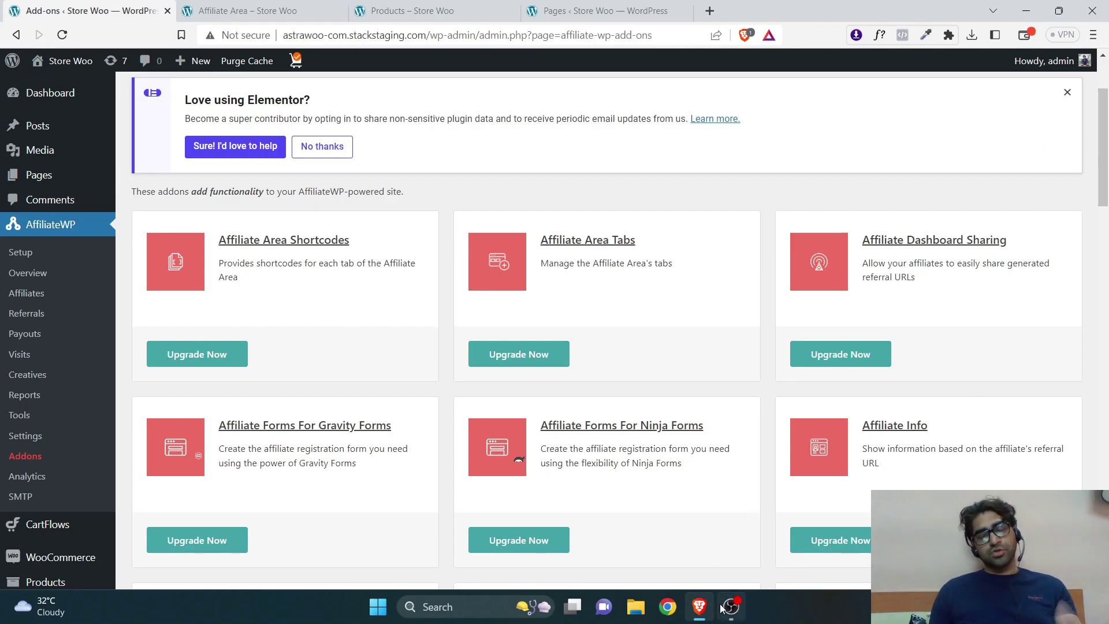
mouse_move(722, 608)
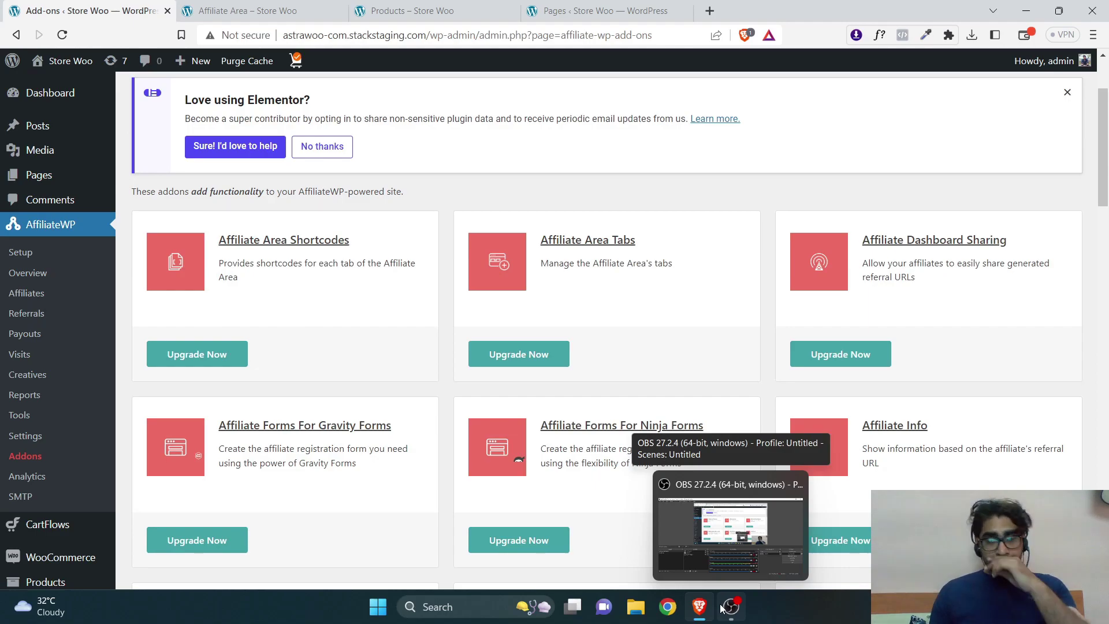